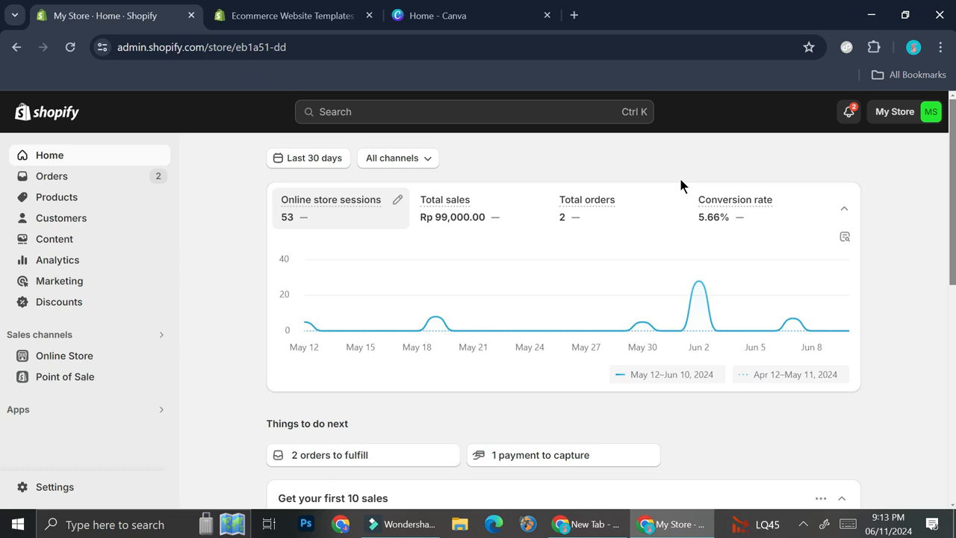
# - Switch to the Shopify theme store and open its catalogue of all themes
pyautogui.click(316, 17)
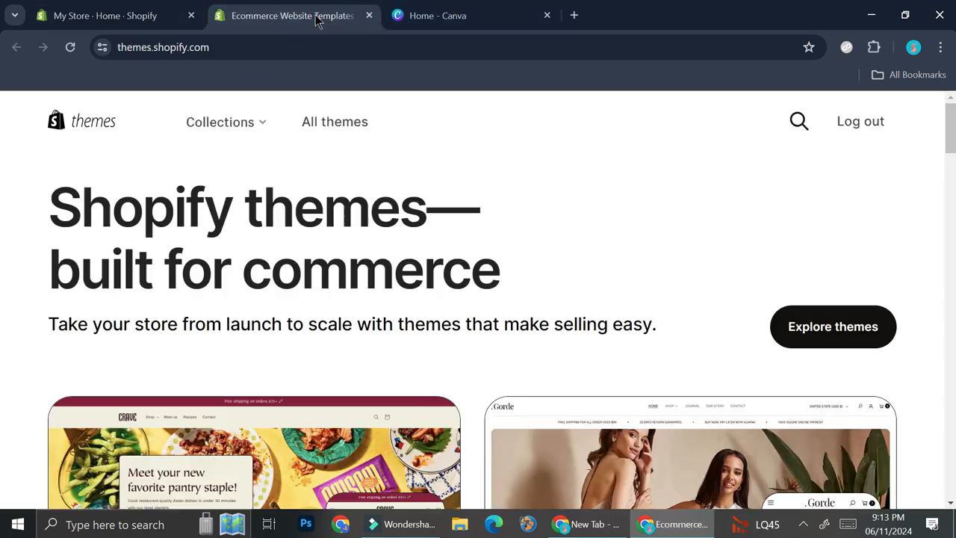
pyautogui.scroll(-2, 381, 179)
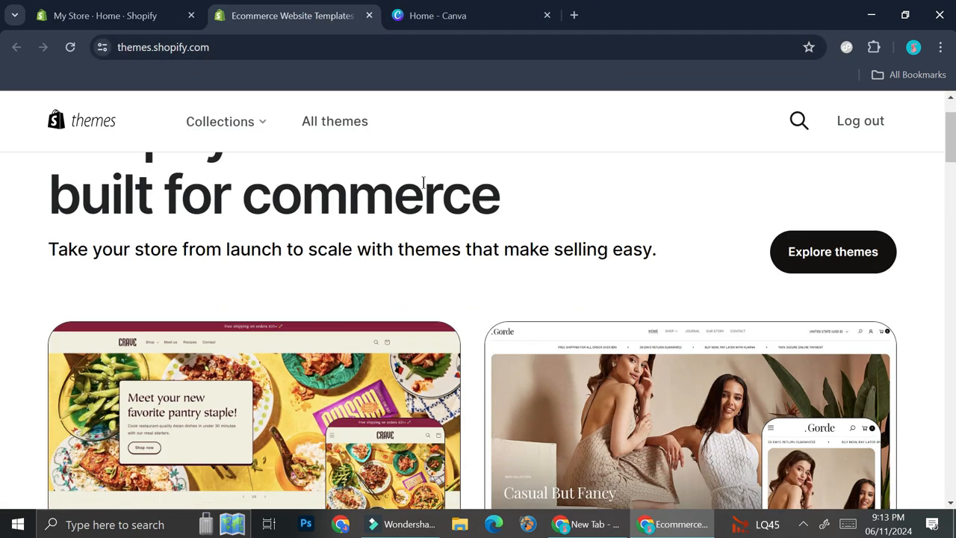
pyautogui.click(834, 187)
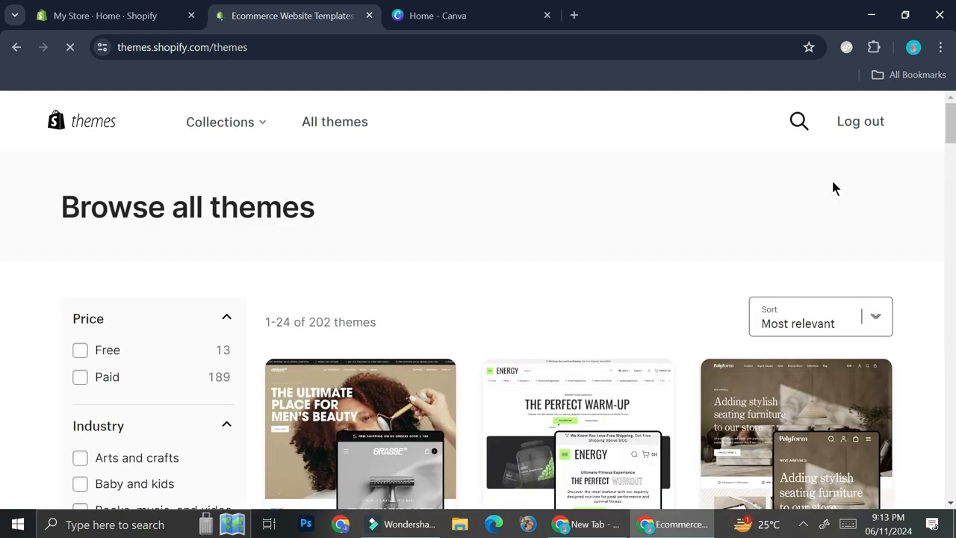
# - Filter the theme catalogue by price so that it lists only free themes
pyautogui.scroll(-3, 683, 250)
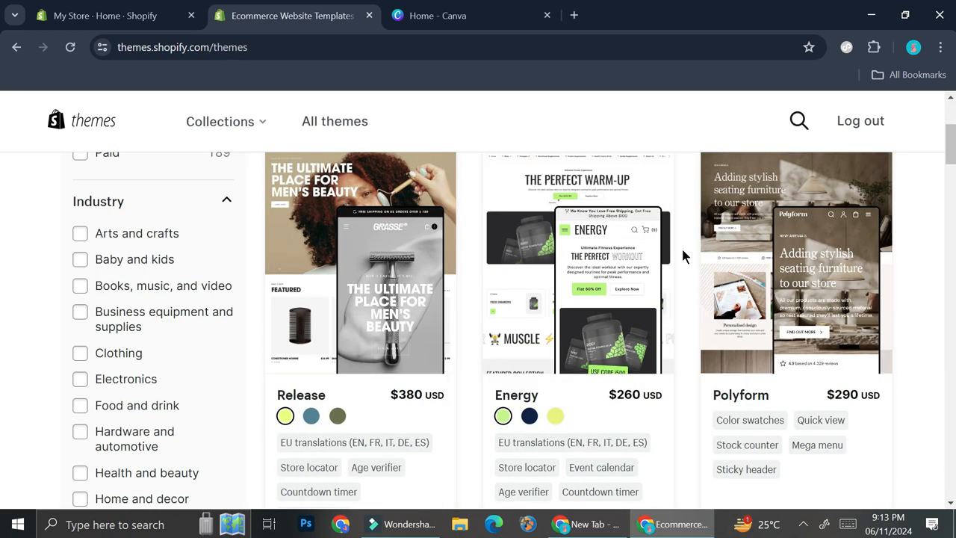
pyautogui.scroll(-5, 683, 250)
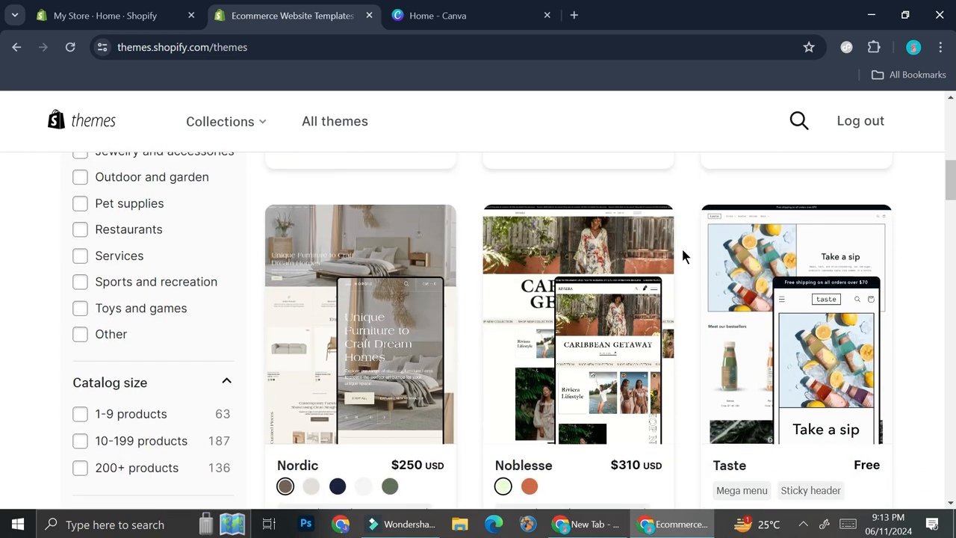
pyautogui.scroll(-2, 681, 255)
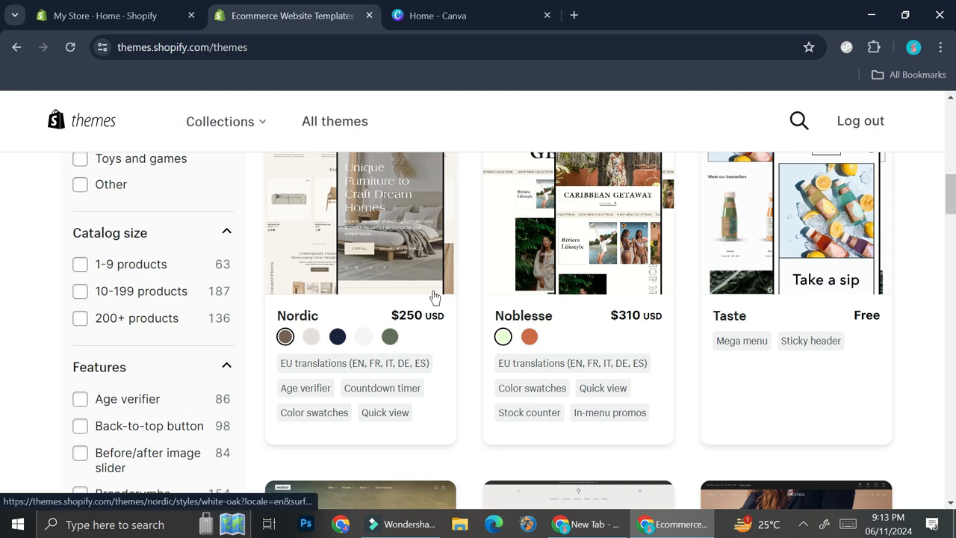
pyautogui.scroll(2, 434, 297)
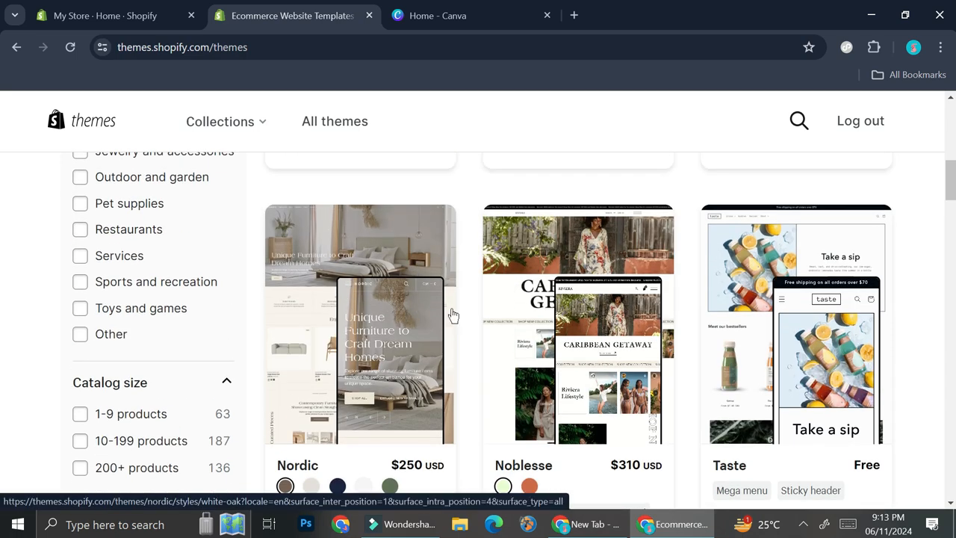
pyautogui.scroll(-1, 404, 323)
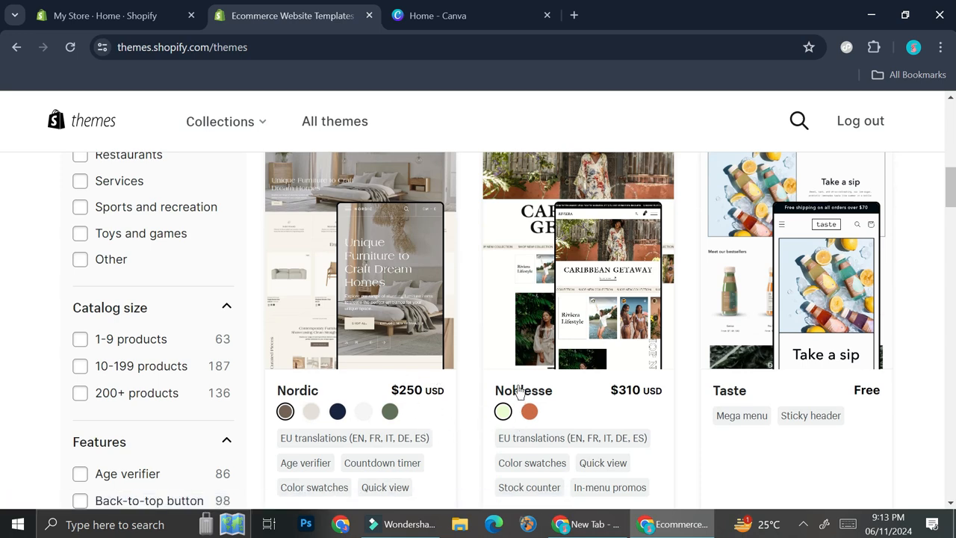
pyautogui.scroll(-5, 525, 386)
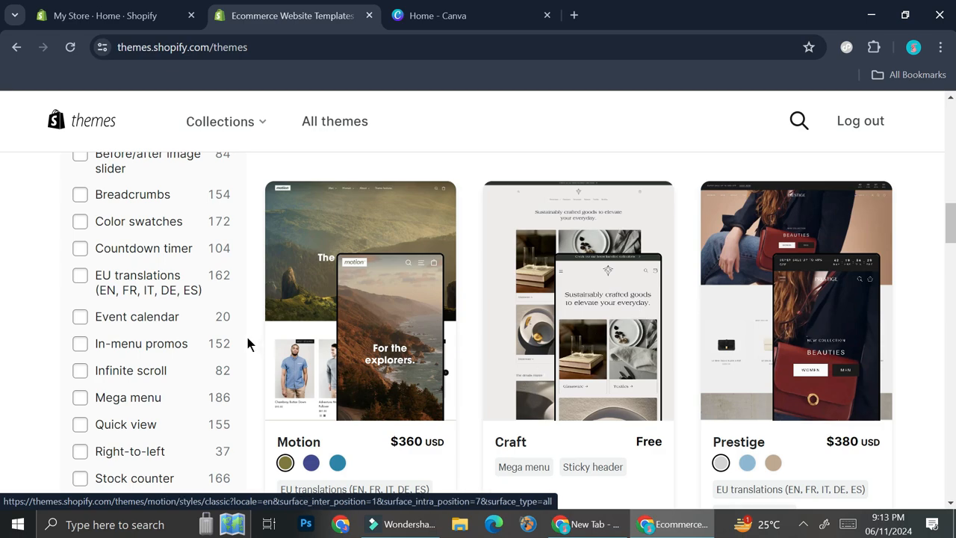
pyautogui.scroll(6, 196, 329)
pyautogui.scroll(8, 193, 326)
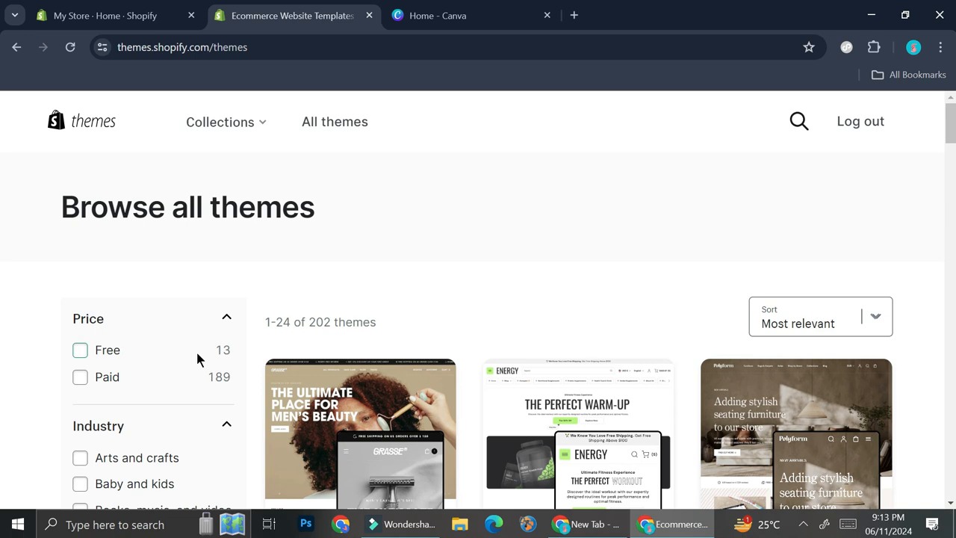
pyautogui.click(80, 349)
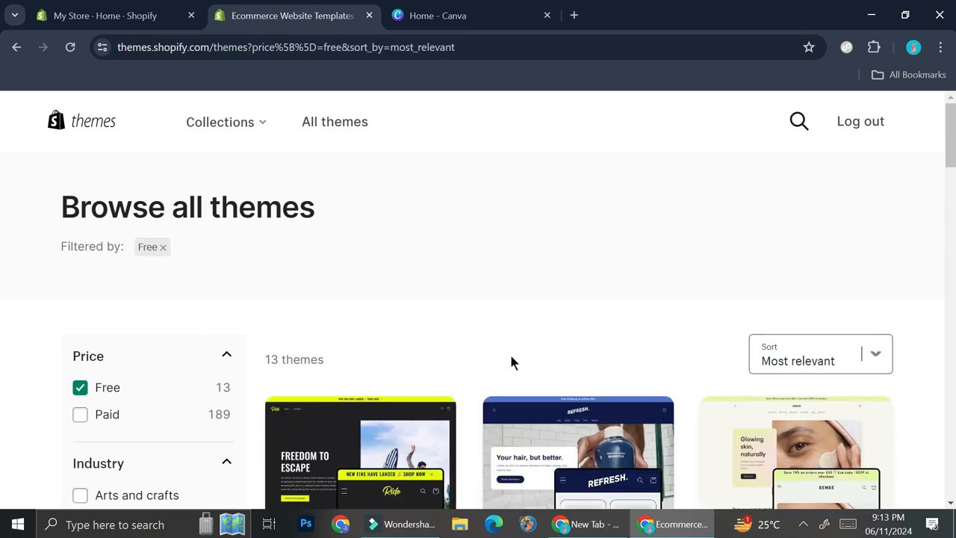
# - Look through the free themes and compare their preview designs and listed features
pyautogui.scroll(-2, 511, 362)
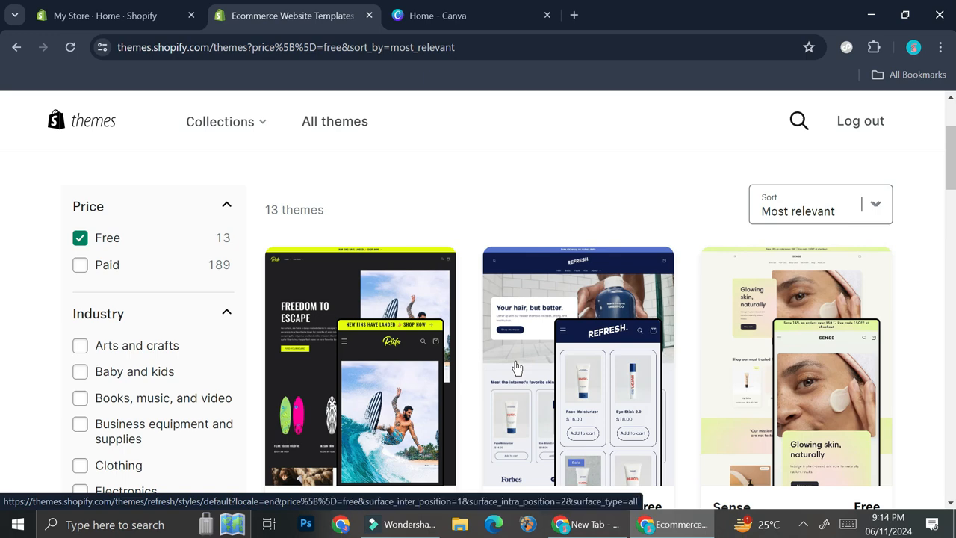
pyautogui.scroll(-1, 660, 331)
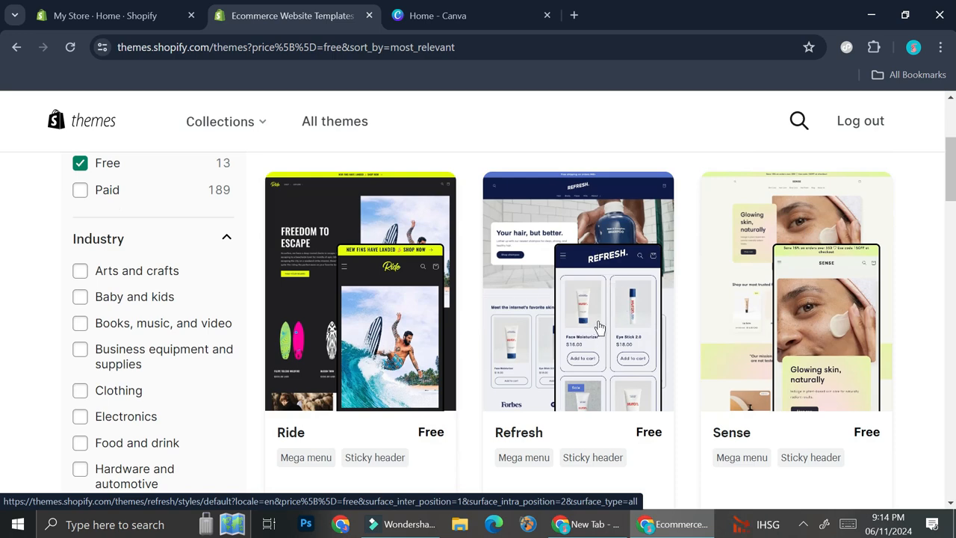
pyautogui.scroll(-1, 598, 326)
pyautogui.scroll(-3, 735, 320)
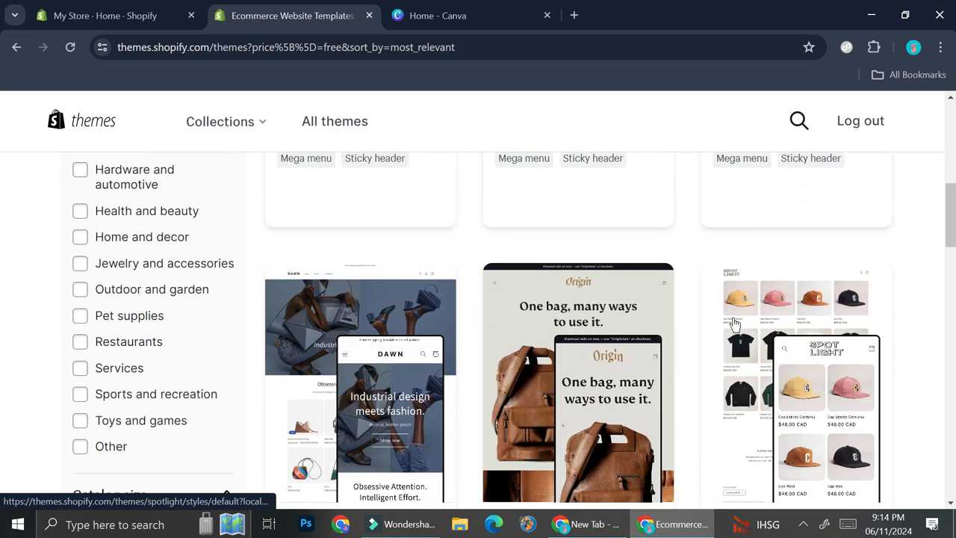
pyautogui.scroll(-2, 732, 323)
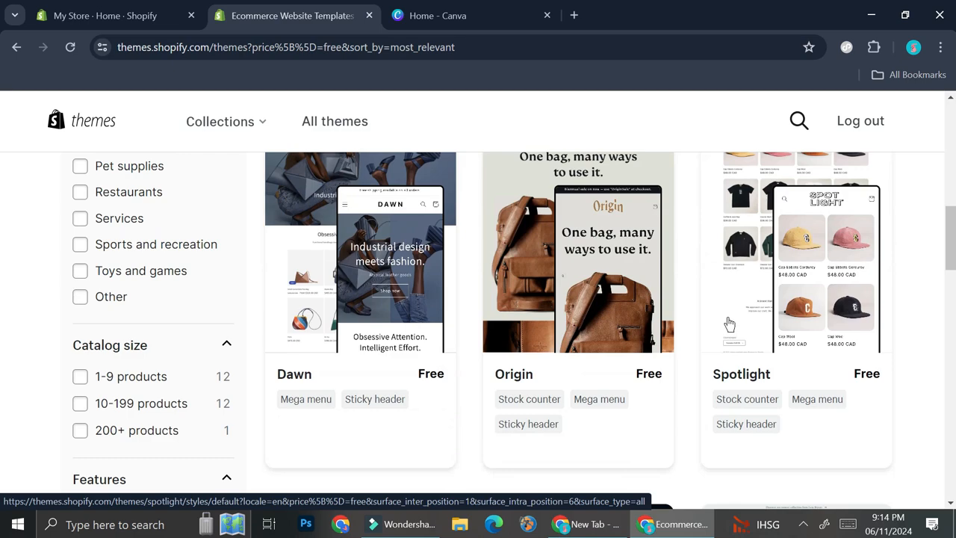
pyautogui.scroll(-4, 730, 323)
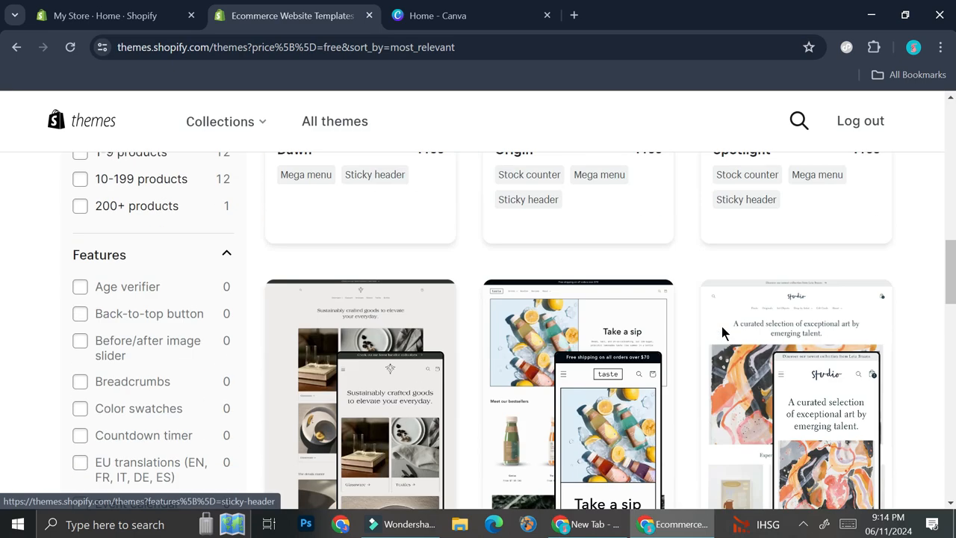
pyautogui.scroll(10, 718, 332)
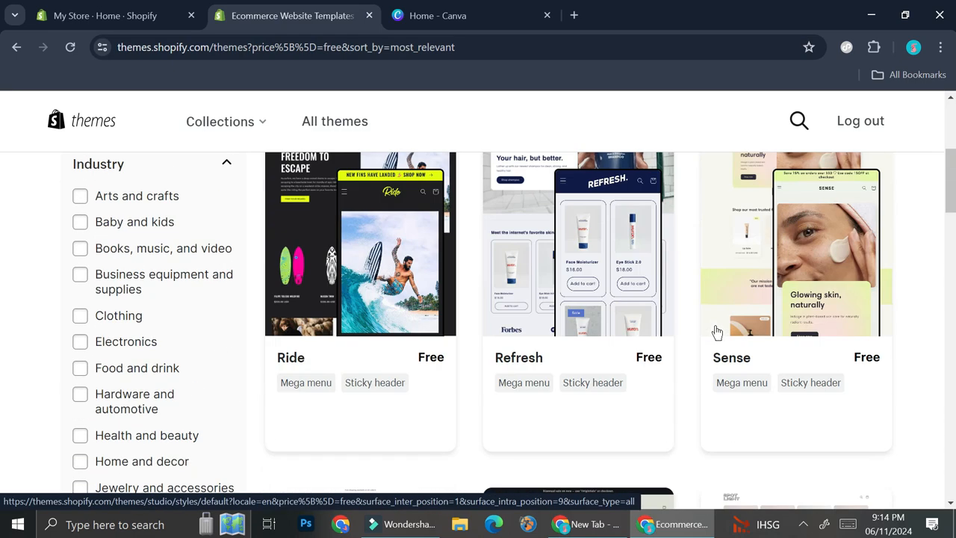
pyautogui.scroll(-1, 717, 332)
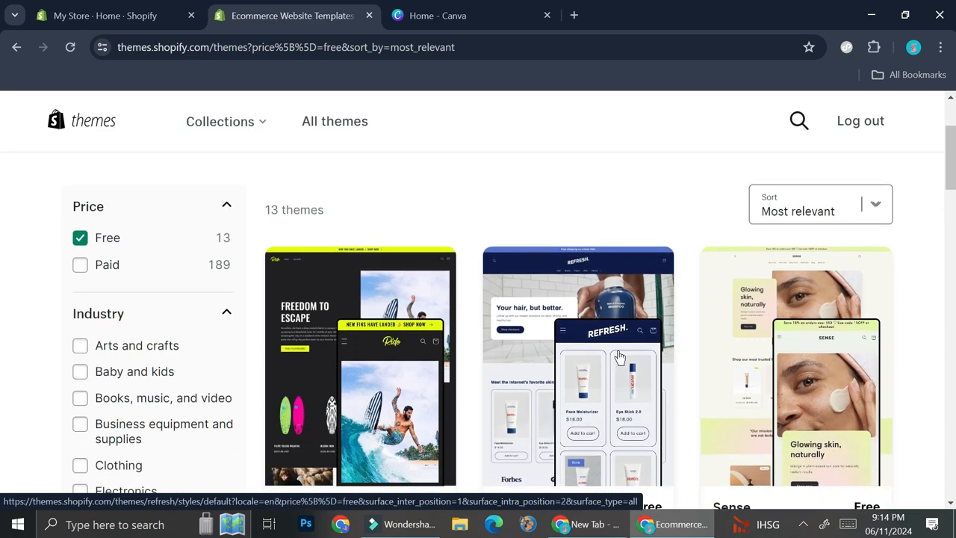
pyautogui.scroll(-2, 619, 357)
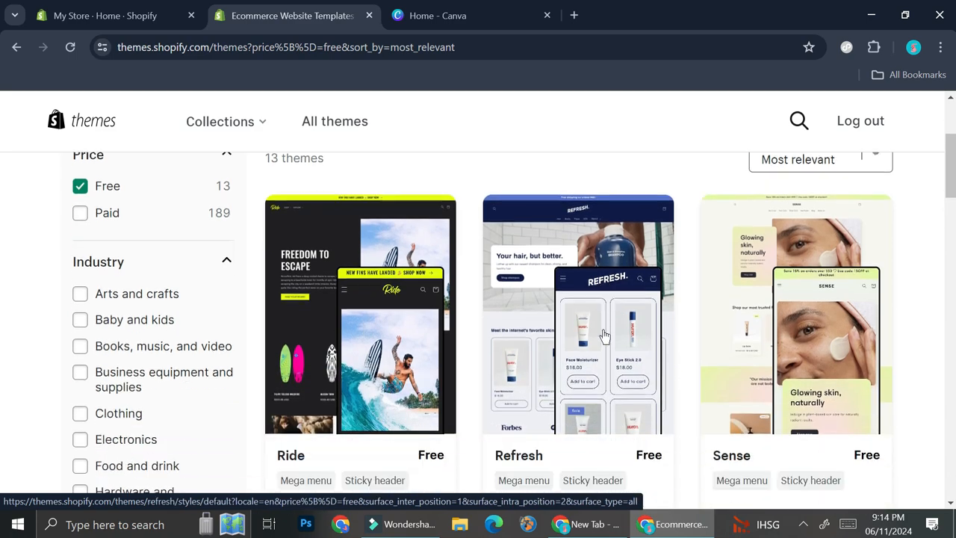
# - Open the free Refresh theme's page and try the theme on the store in the theme editor
pyautogui.click(614, 292)
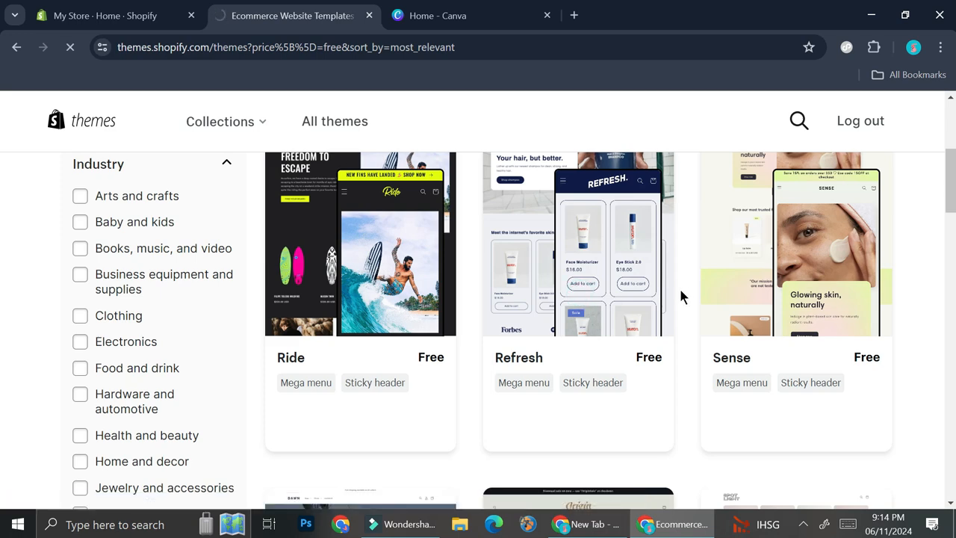
pyautogui.scroll(-2, 493, 254)
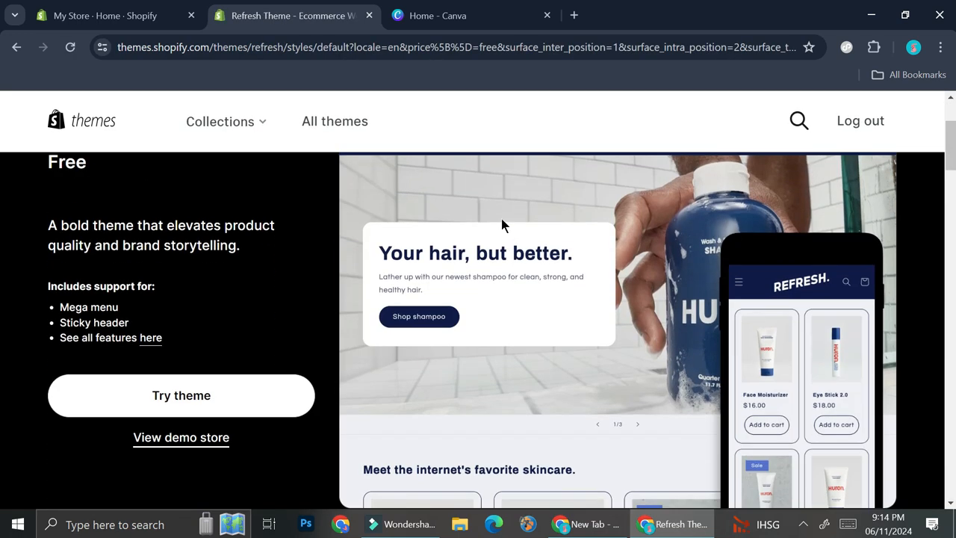
pyautogui.scroll(-2, 649, 308)
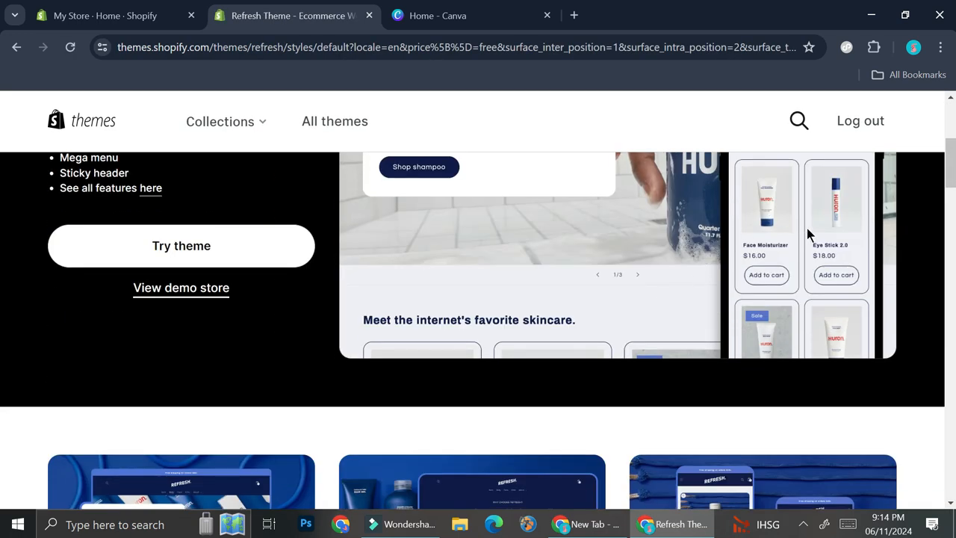
pyautogui.scroll(3, 752, 250)
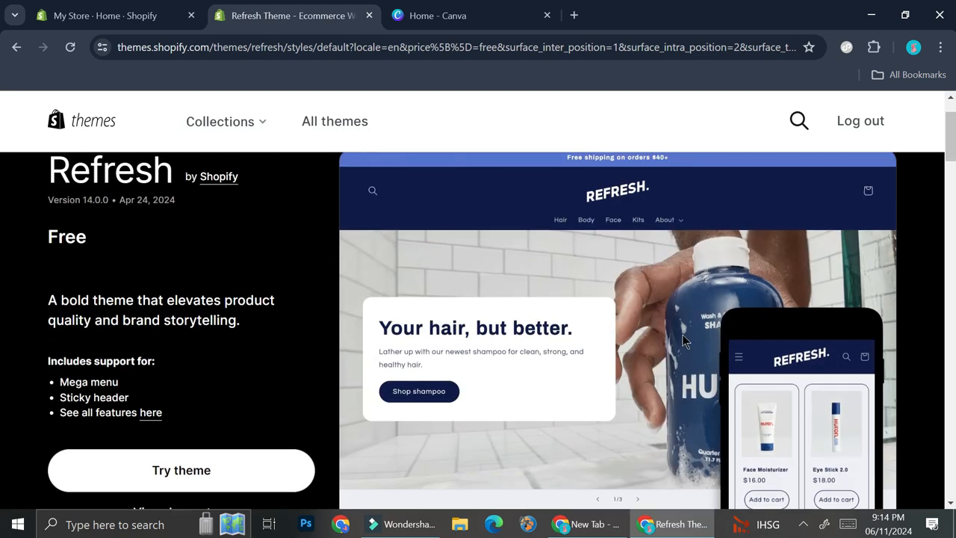
pyautogui.click(266, 461)
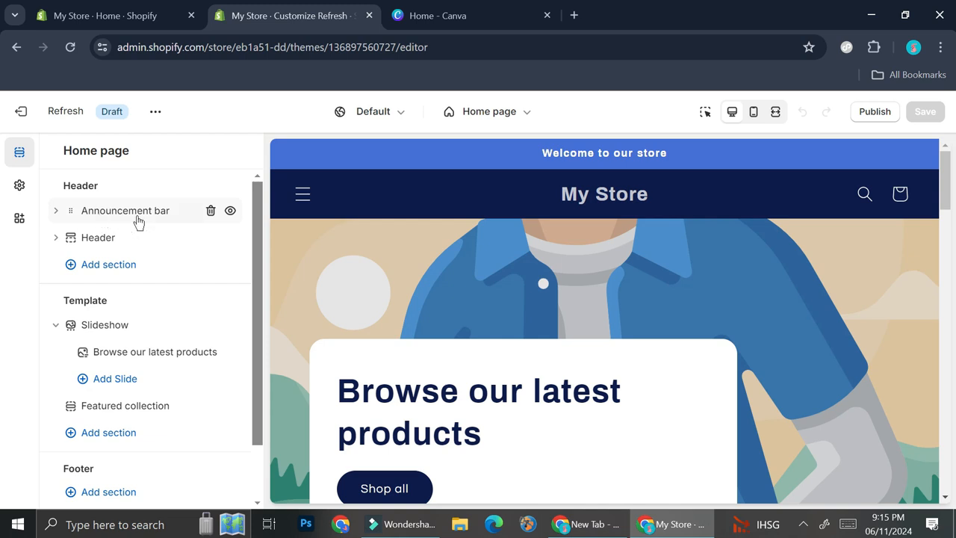
# - Remove the announcement bar from the home page header and open the Logo options in the theme settings
pyautogui.click(209, 211)
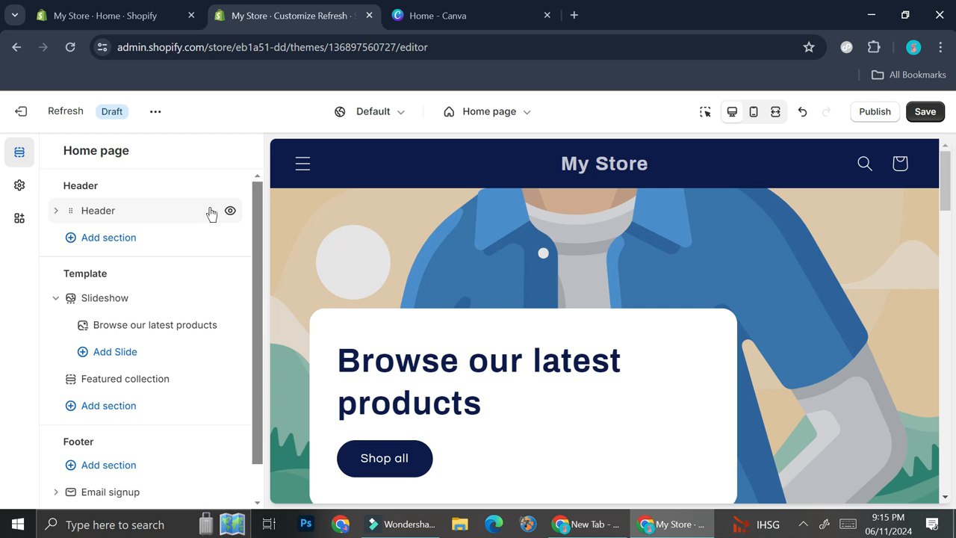
pyautogui.click(20, 186)
pyautogui.click(144, 206)
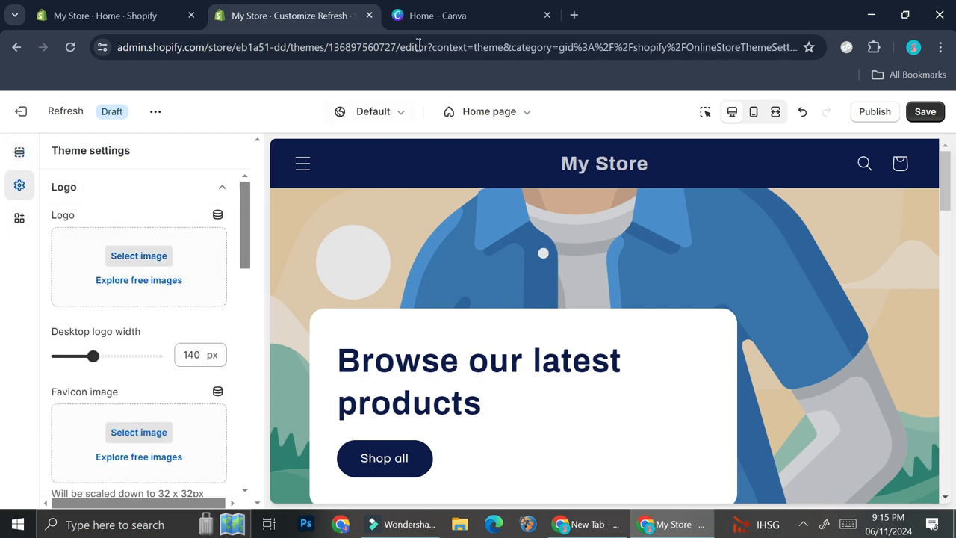
# - Switch to Canva and search its templates for "pet theme logo"
pyautogui.moveTo(433, 17)
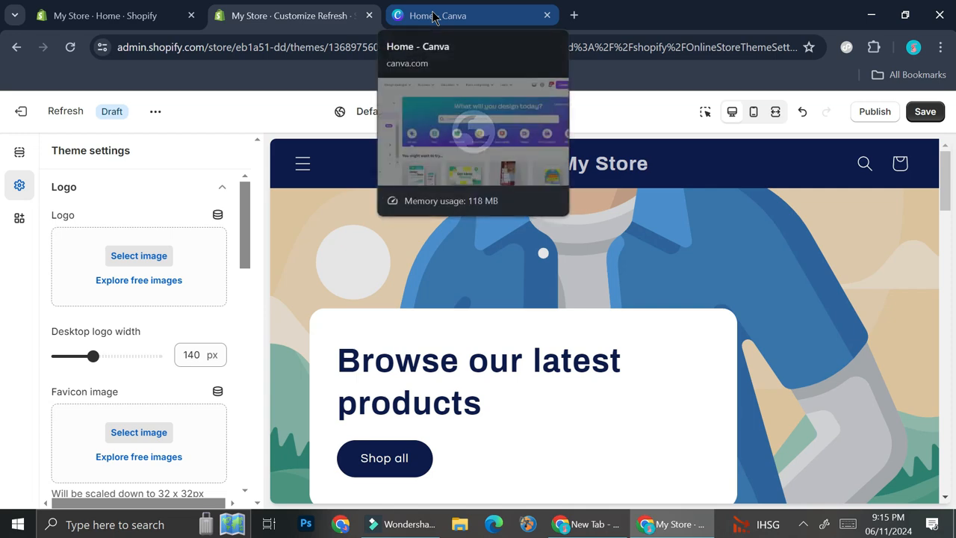
pyautogui.click(458, 11)
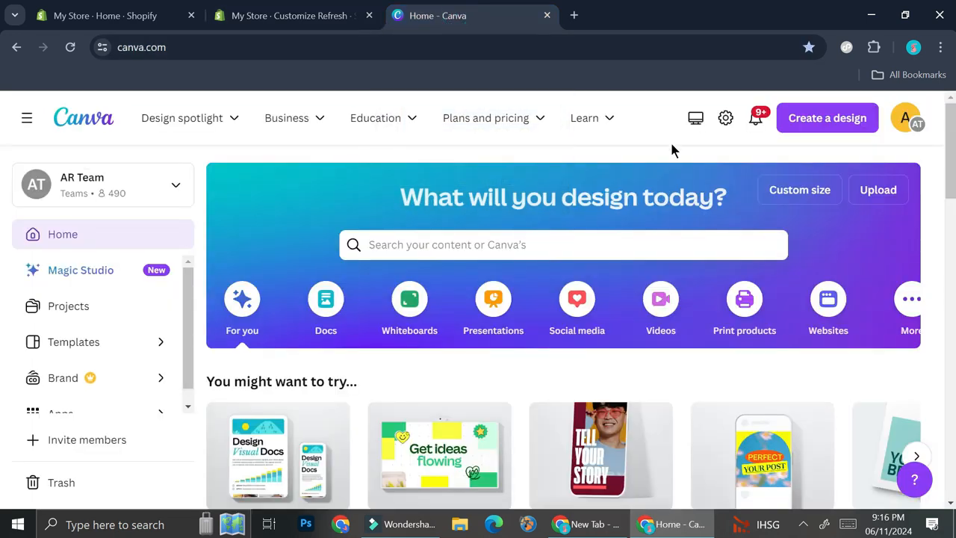
pyautogui.click(520, 244)
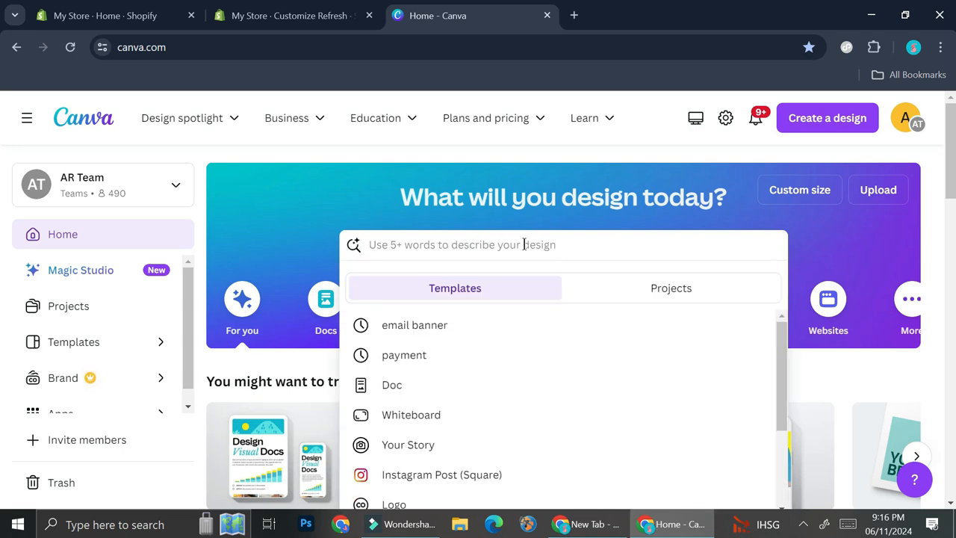
pyautogui.write('pet theme logo')
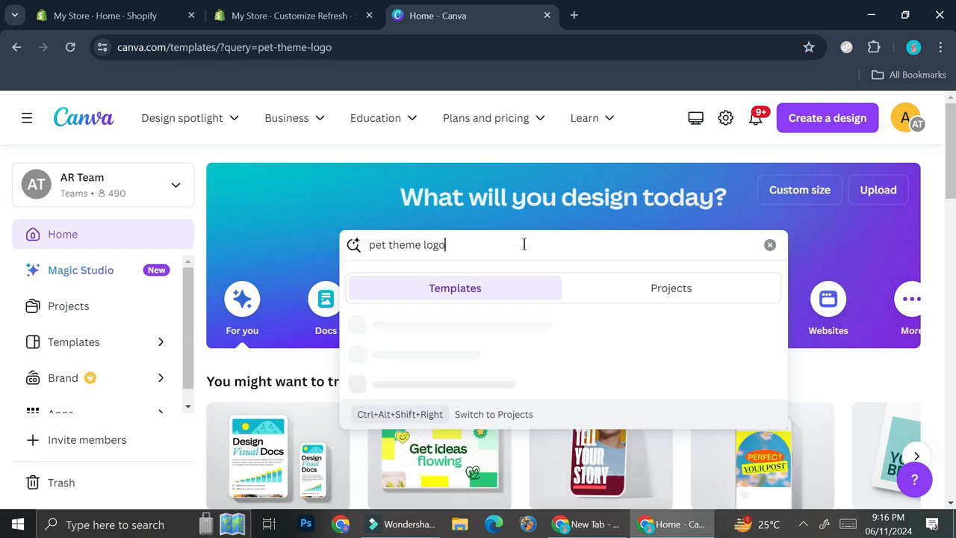
pyautogui.press('Return')
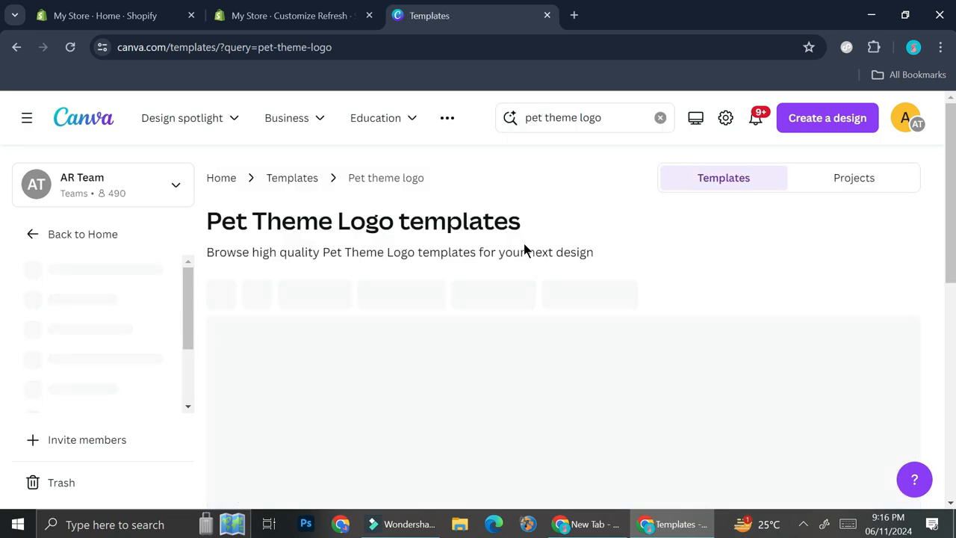
# - Open the Neutral Themed Line Art Pet Sitter Logo template from the search results
pyautogui.scroll(-2, 524, 244)
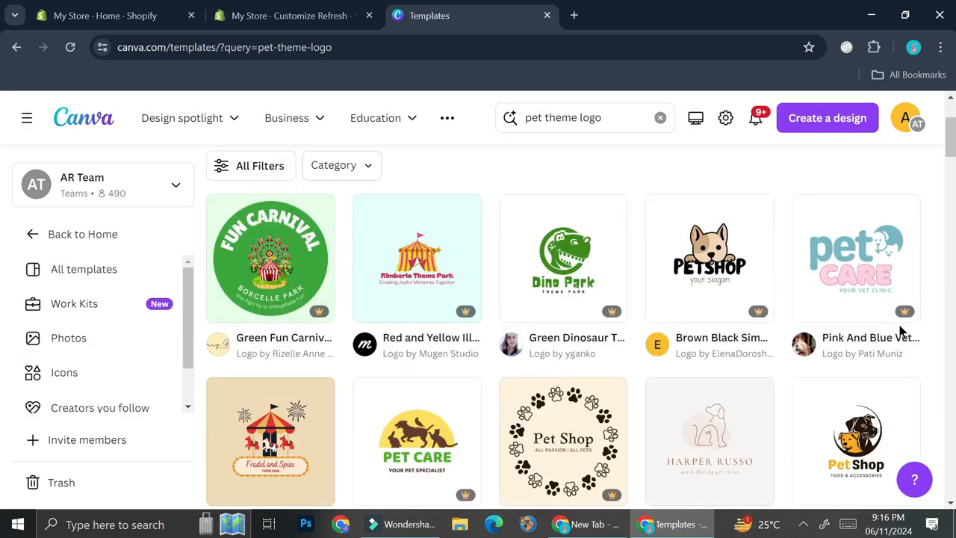
pyautogui.scroll(-2, 847, 333)
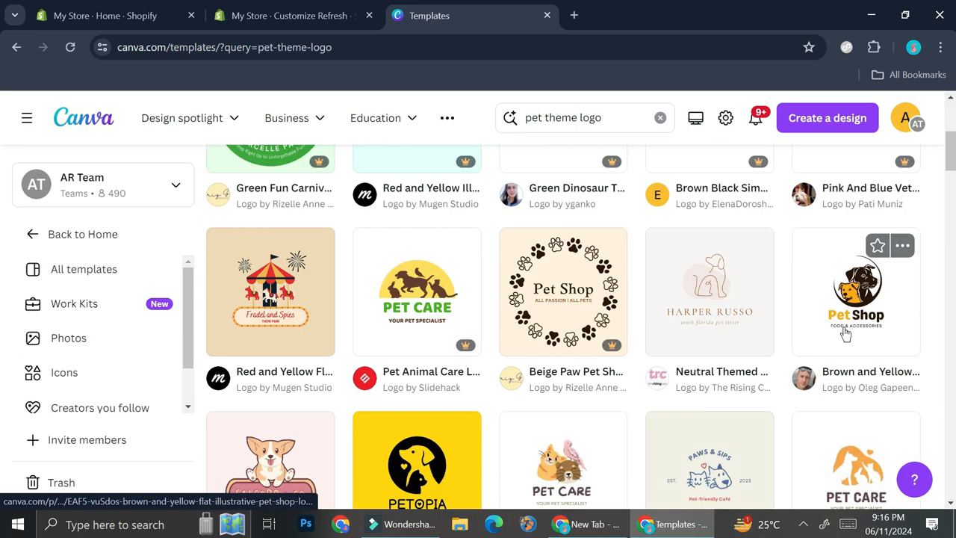
pyautogui.scroll(1, 846, 333)
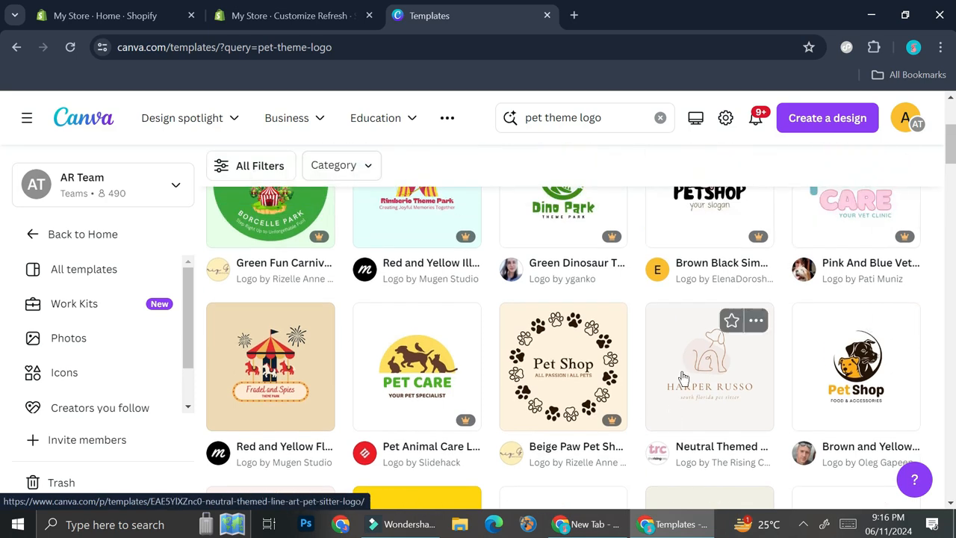
pyautogui.click(716, 364)
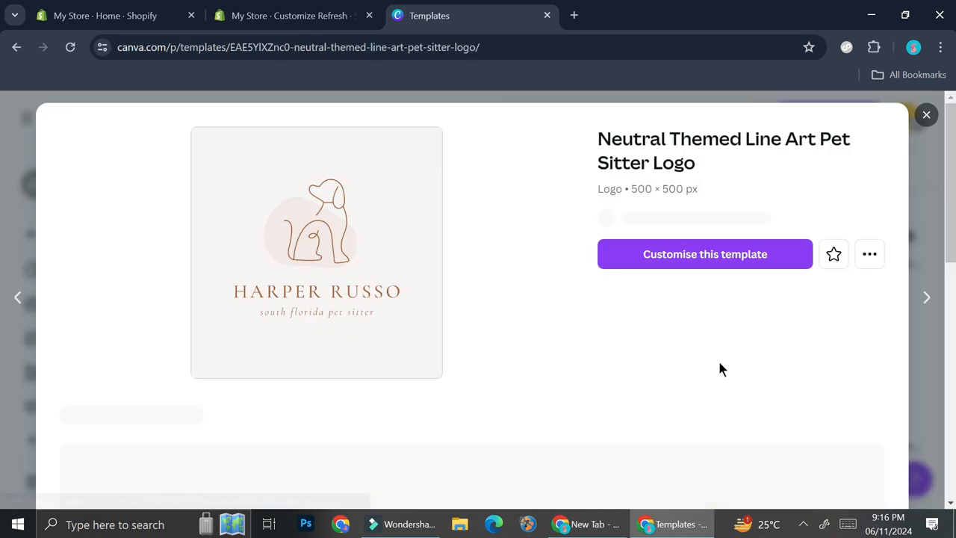
# - Open the pet sitter logo template for customizing, and recolour the dog line art black and the blob behind it grey
pyautogui.click(675, 273)
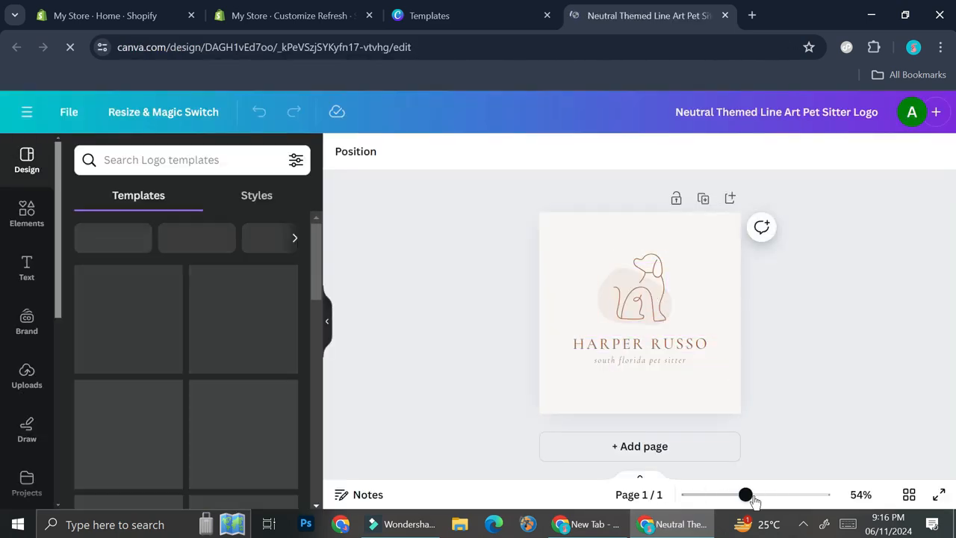
pyautogui.click(659, 294)
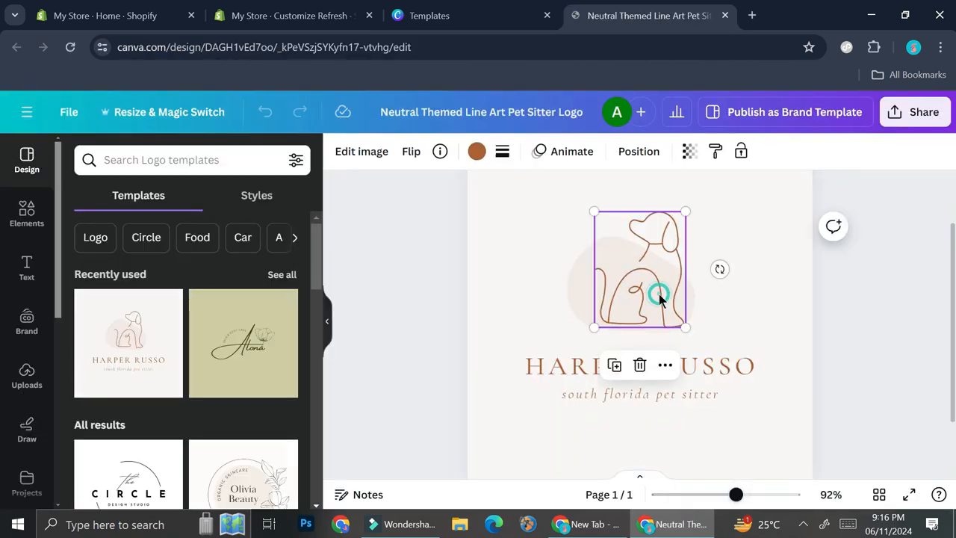
pyautogui.click(477, 151)
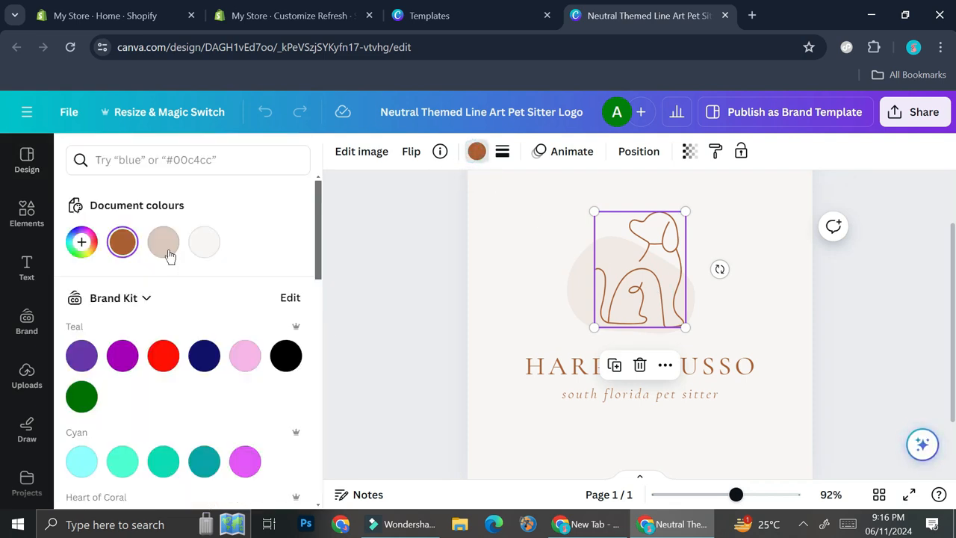
pyautogui.click(286, 356)
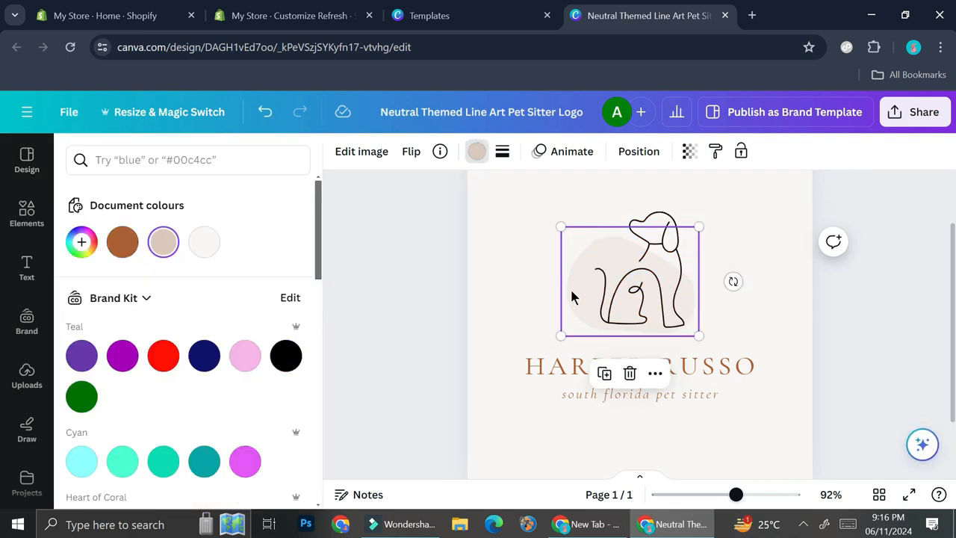
pyautogui.click(474, 155)
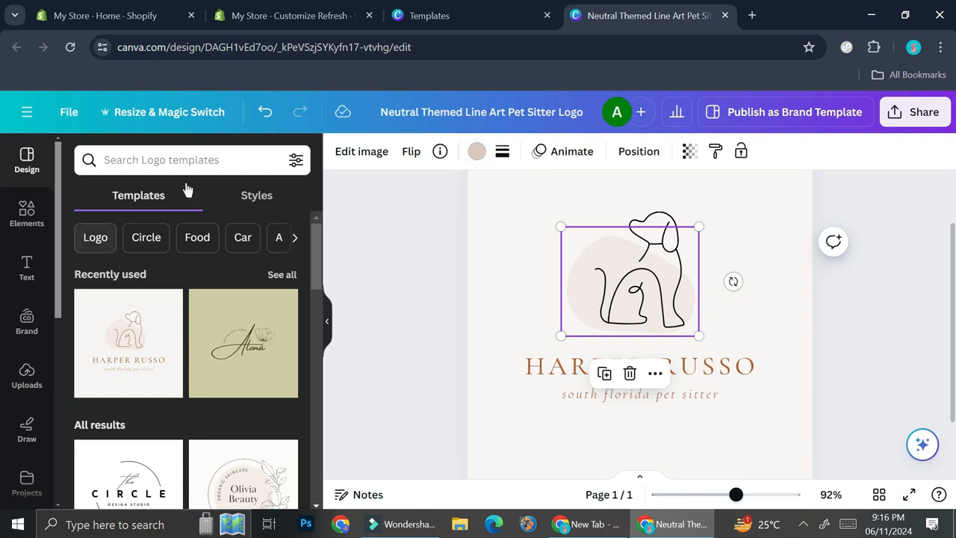
pyautogui.click(475, 153)
# - Replace the main name text below the dog with "HAPPY PET"
pyautogui.doubleClick(714, 358)
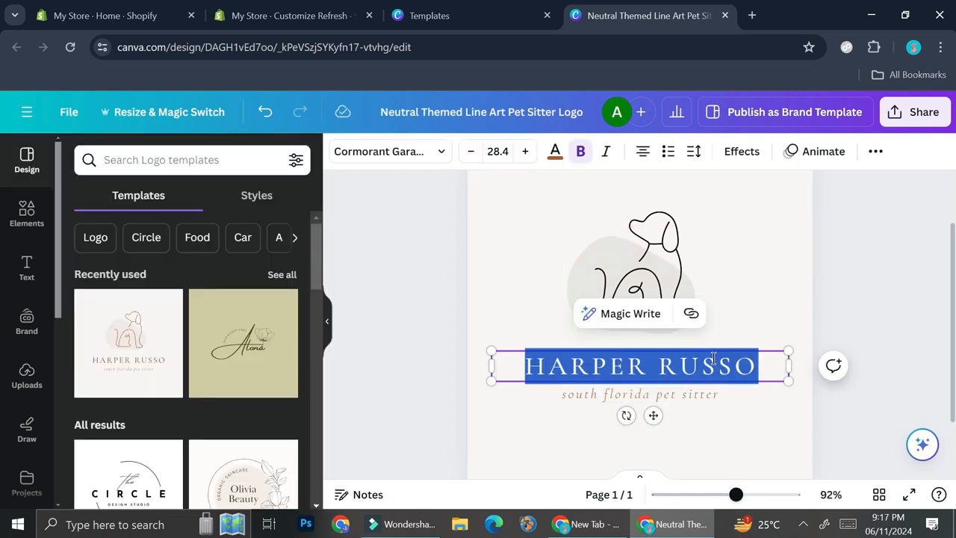
pyautogui.write('H')
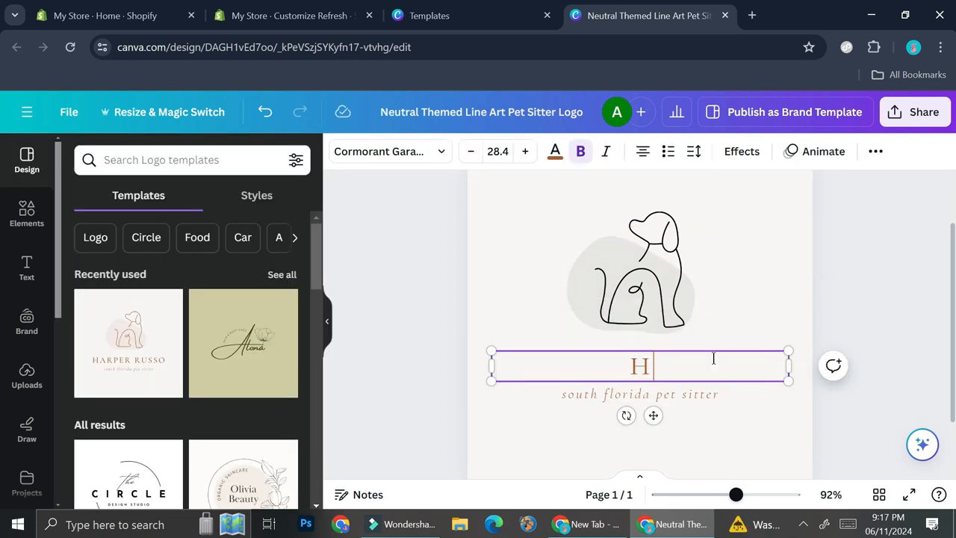
pyautogui.write('APPY PET')
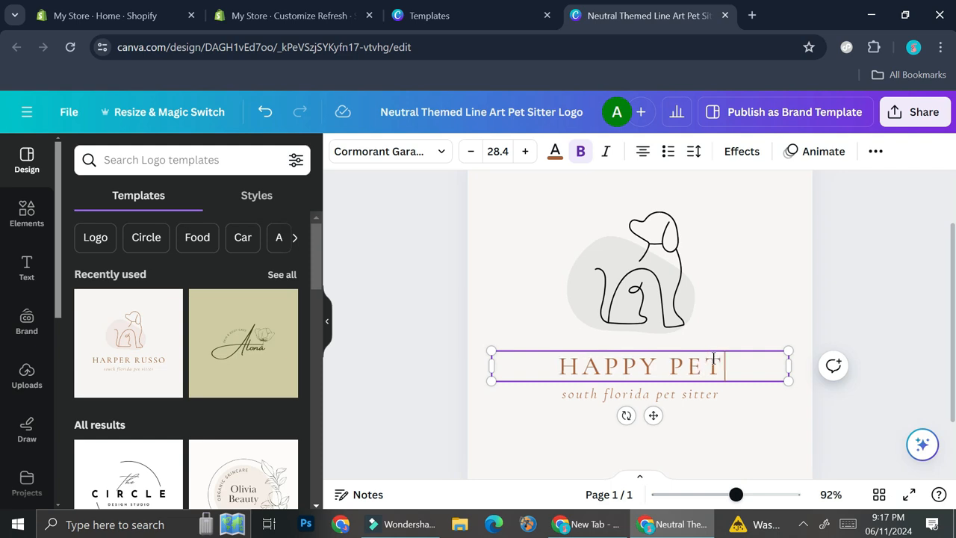
pyautogui.click(736, 310)
# - Recolour the HAPPY PET text black and delete the pet sitter tagline beneath it
pyautogui.click(696, 367)
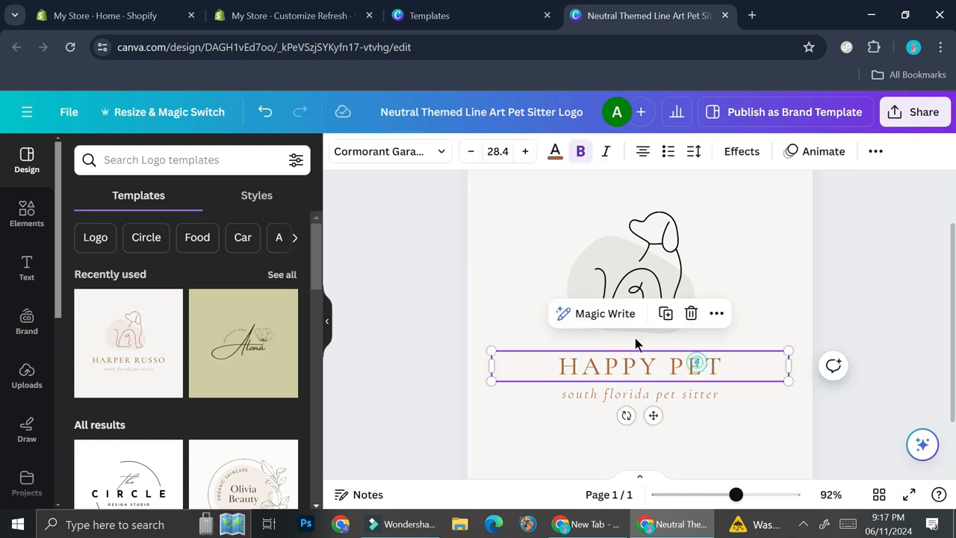
pyautogui.click(554, 152)
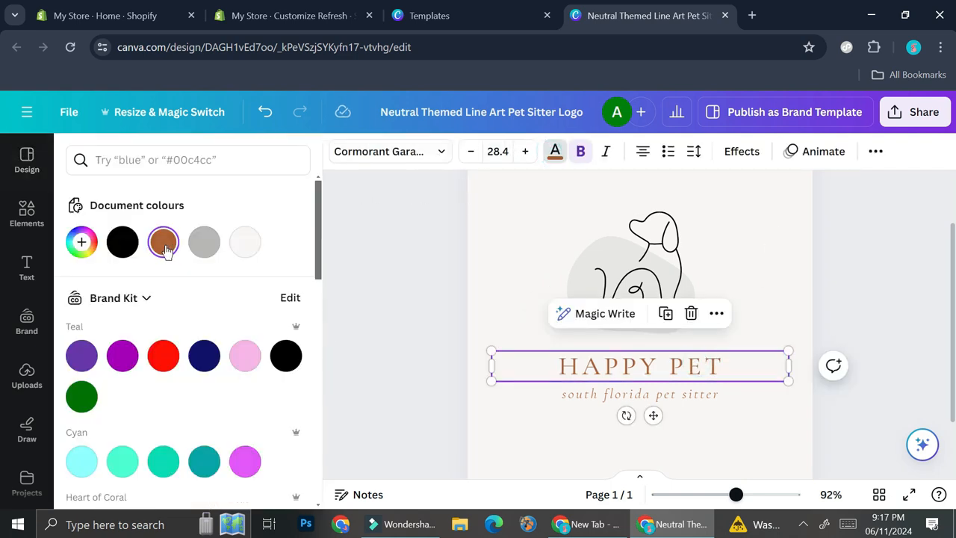
pyautogui.click(122, 242)
pyautogui.click(672, 396)
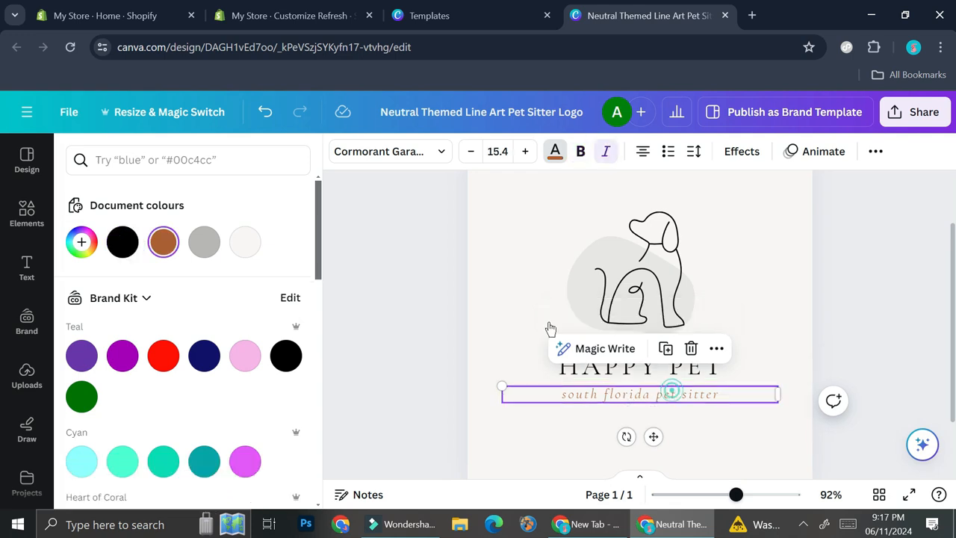
pyautogui.press('Delete')
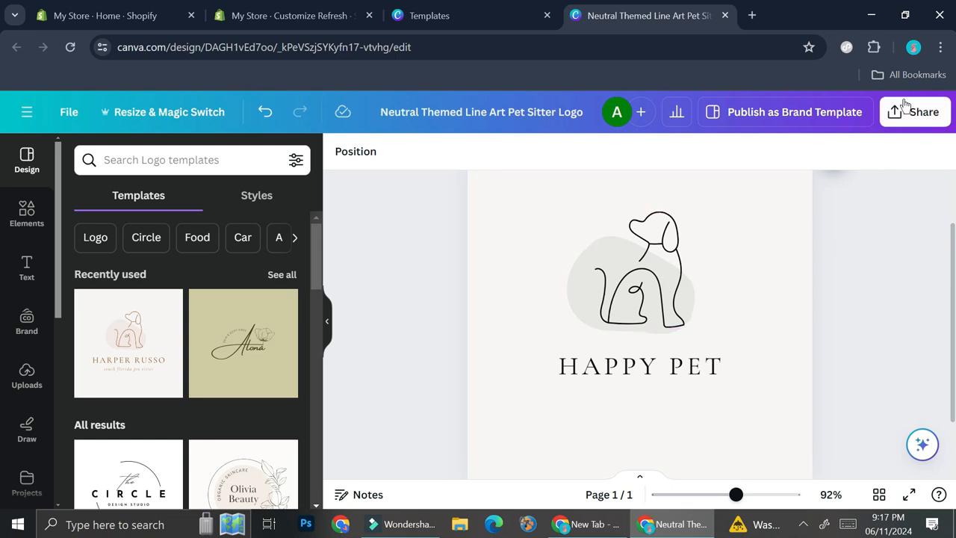
# - Download the logo as a PNG with a transparent background
pyautogui.scroll(-3, 785, 363)
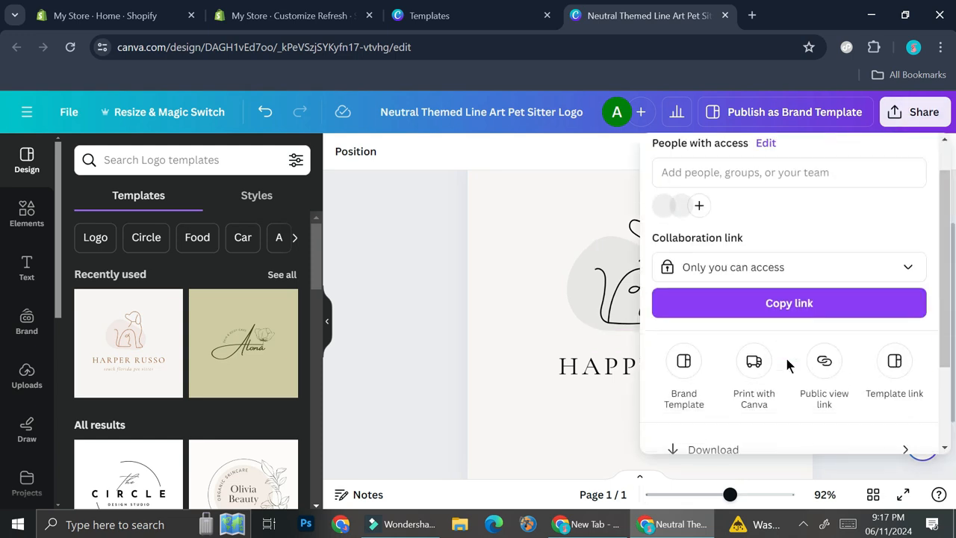
pyautogui.click(770, 351)
pyautogui.click(680, 323)
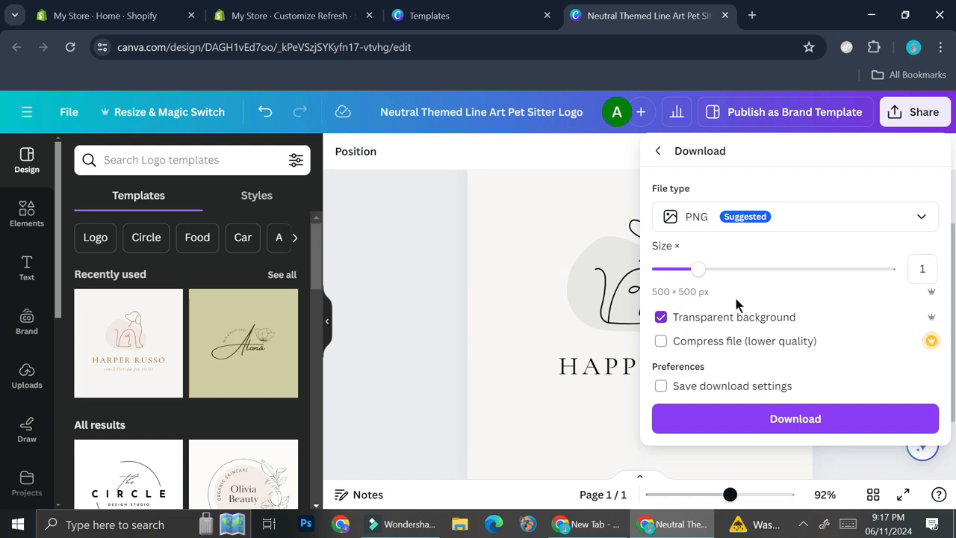
pyautogui.click(794, 419)
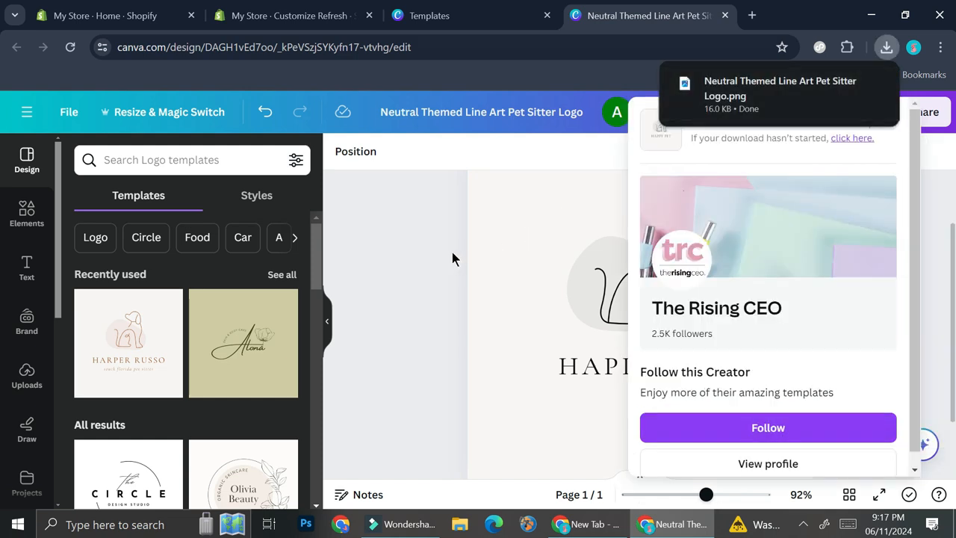
pyautogui.click(350, 292)
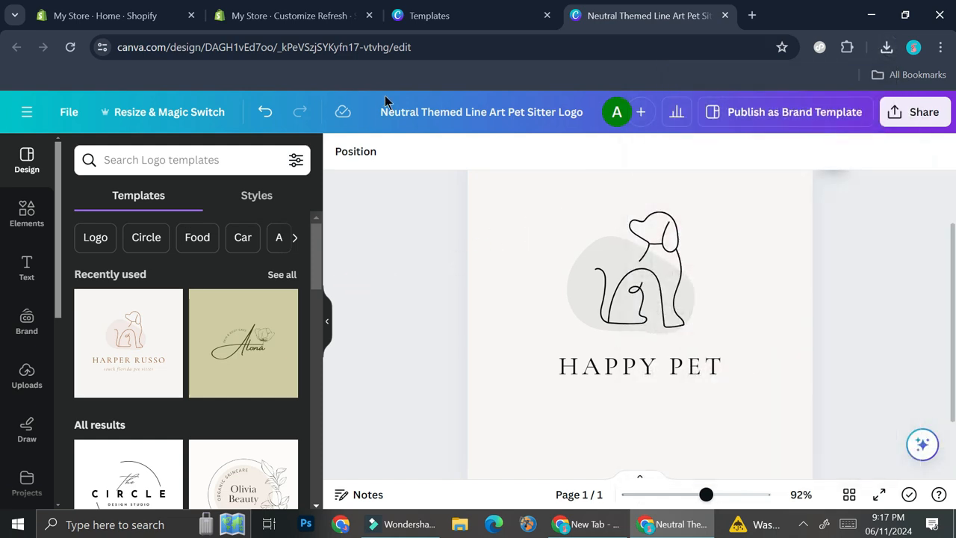
# - Switch to the Shopify theme editor, upload the downloaded HAPPY PET PNG as the store logo and set its desktop width to 100 px
pyautogui.click(432, 22)
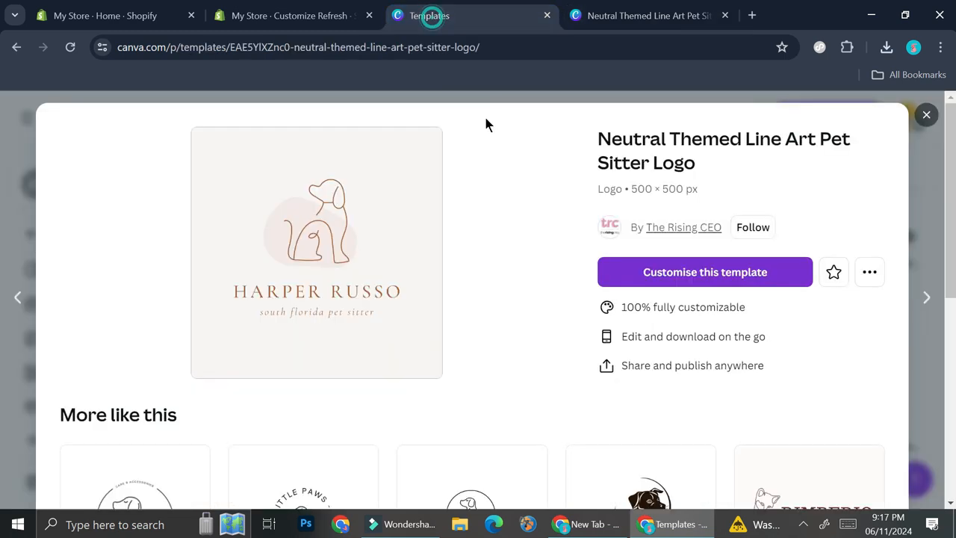
pyautogui.click(213, 9)
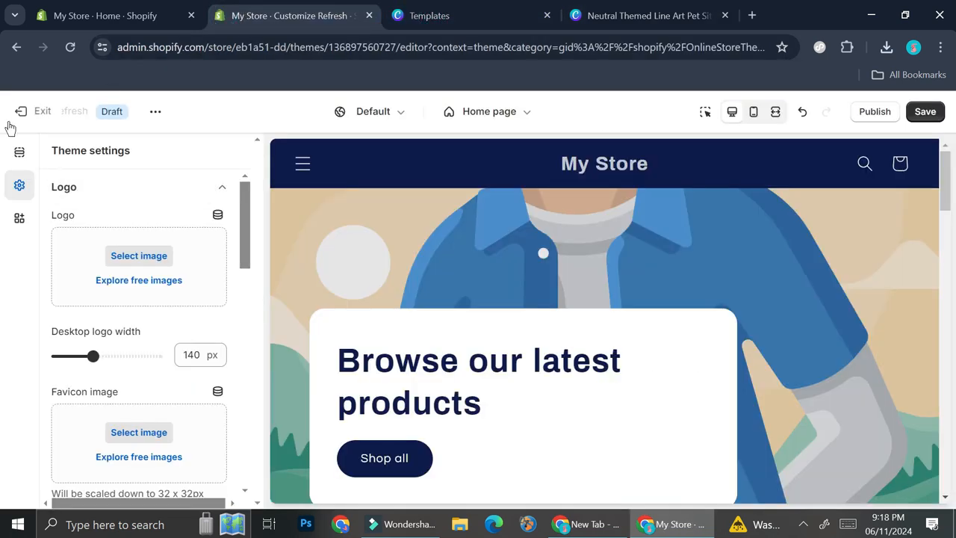
pyautogui.click(142, 256)
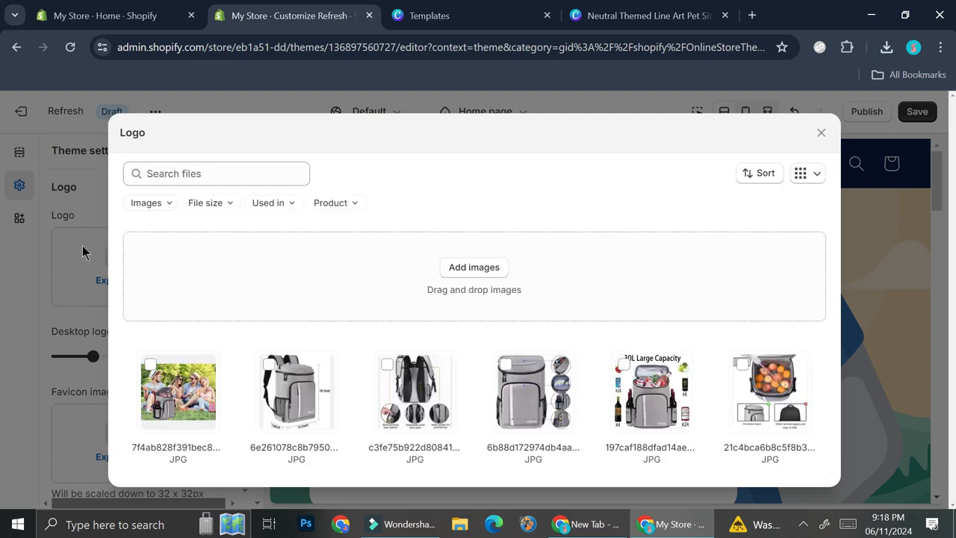
pyautogui.click(460, 271)
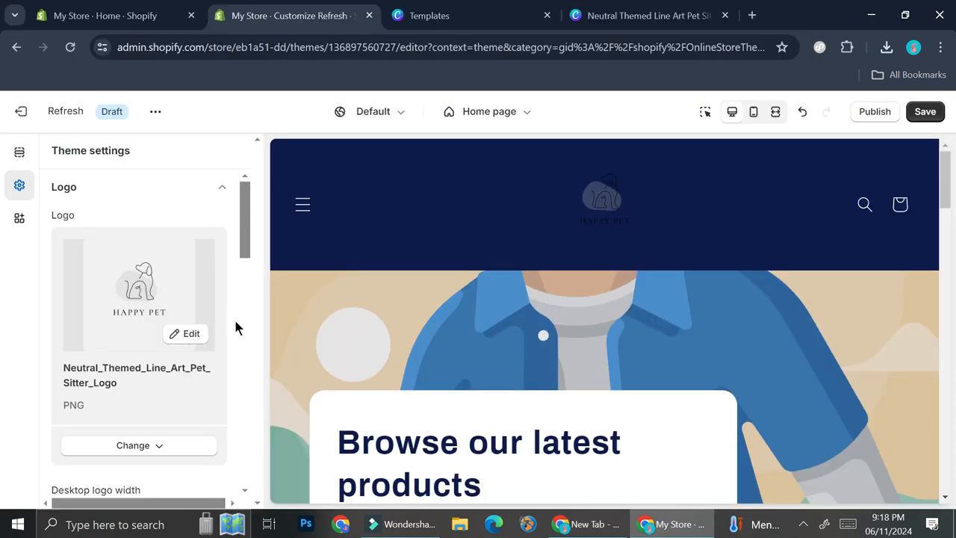
pyautogui.scroll(-2, 143, 377)
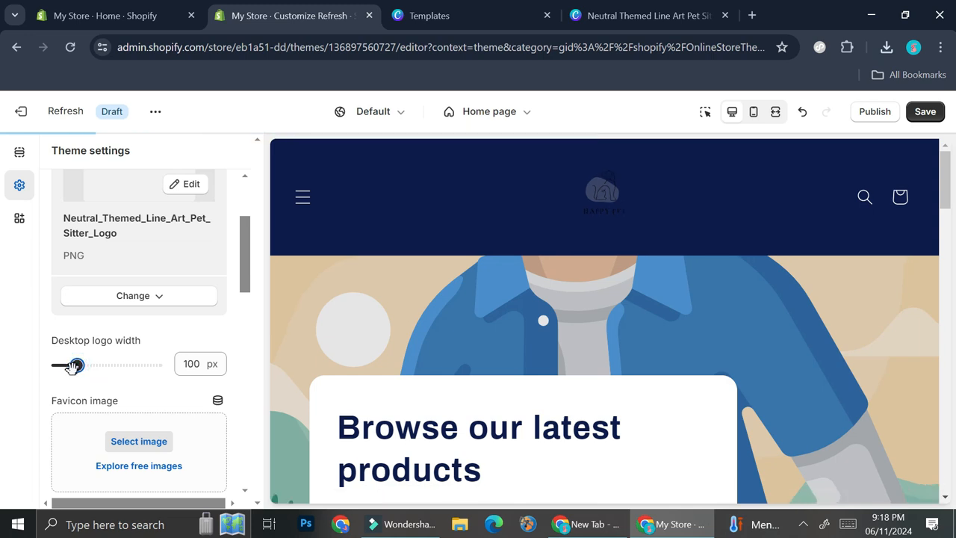
# - Examine the colour schemes offered in the theme settings, including Scheme 2
pyautogui.scroll(-9, 147, 387)
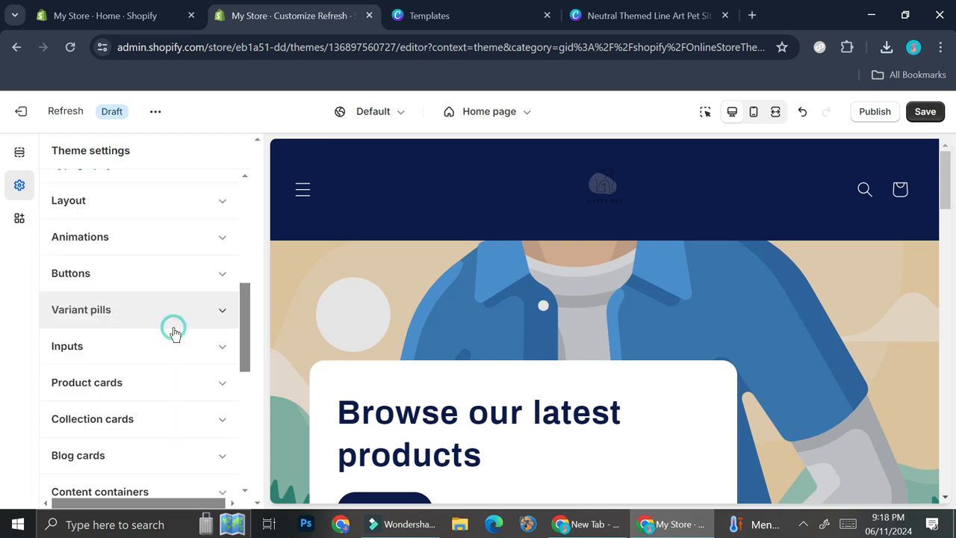
pyautogui.scroll(2, 169, 242)
pyautogui.scroll(2, 208, 273)
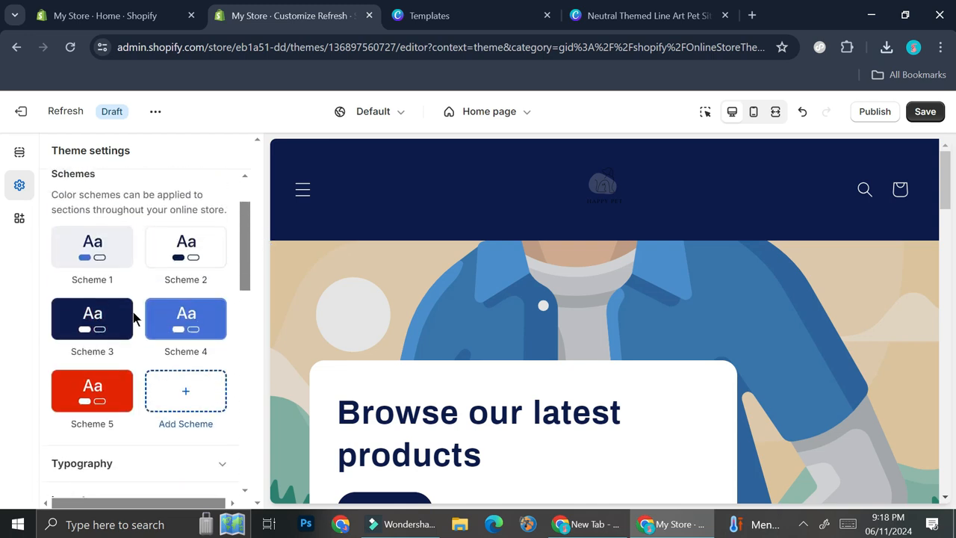
pyautogui.click(208, 250)
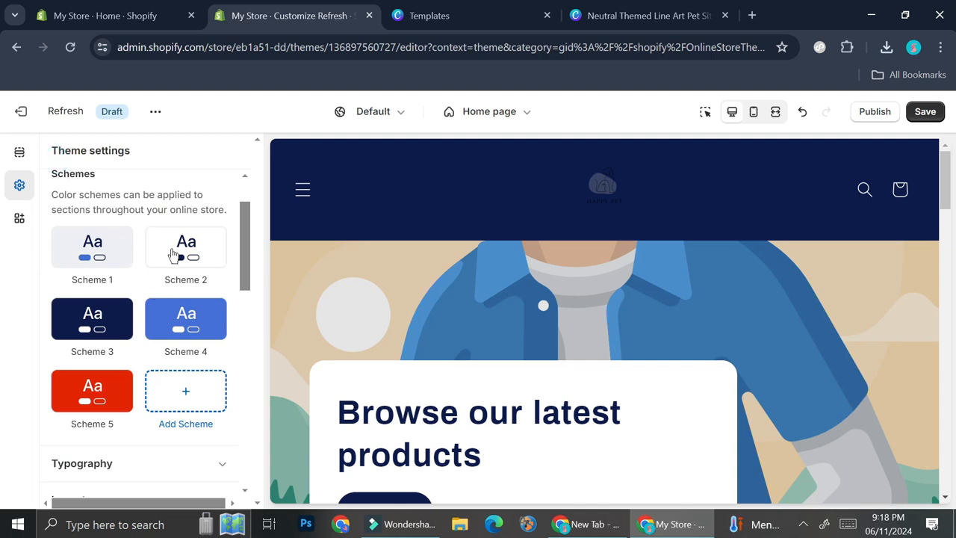
pyautogui.scroll(1, 177, 259)
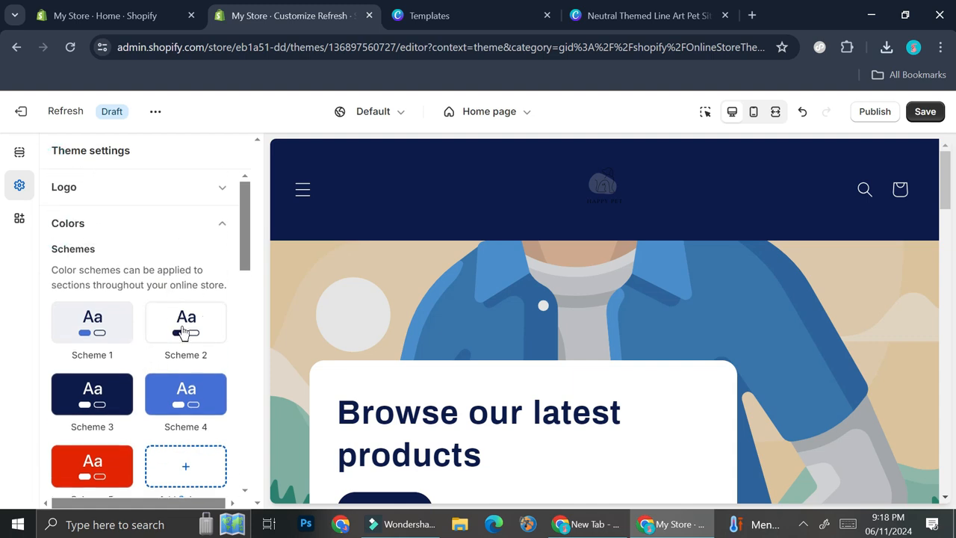
# - Change the home page header's color scheme to Scheme 2 and check the page preview down to the product listings
pyautogui.click(21, 155)
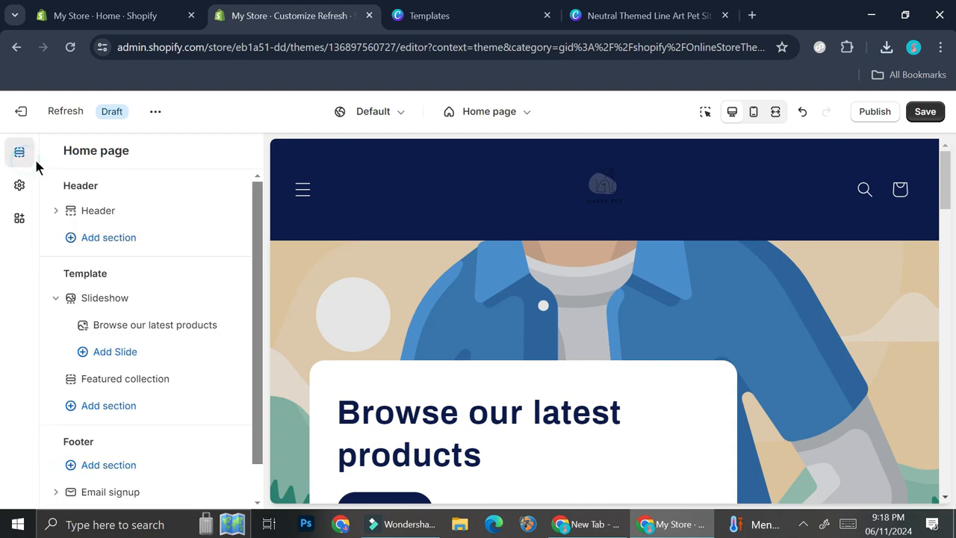
pyautogui.click(92, 184)
pyautogui.moveTo(76, 213); pyautogui.dragTo(84, 221)
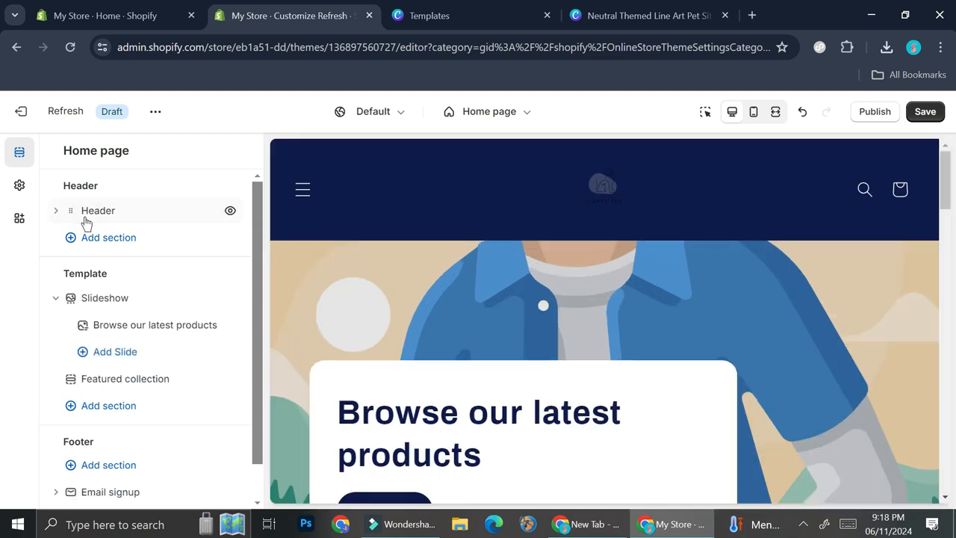
pyautogui.click(92, 218)
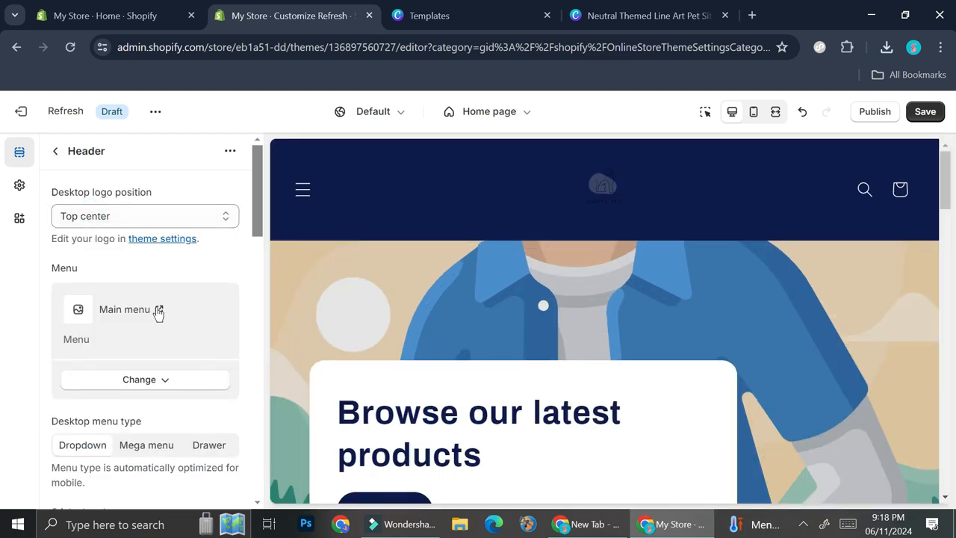
pyautogui.scroll(-5, 158, 313)
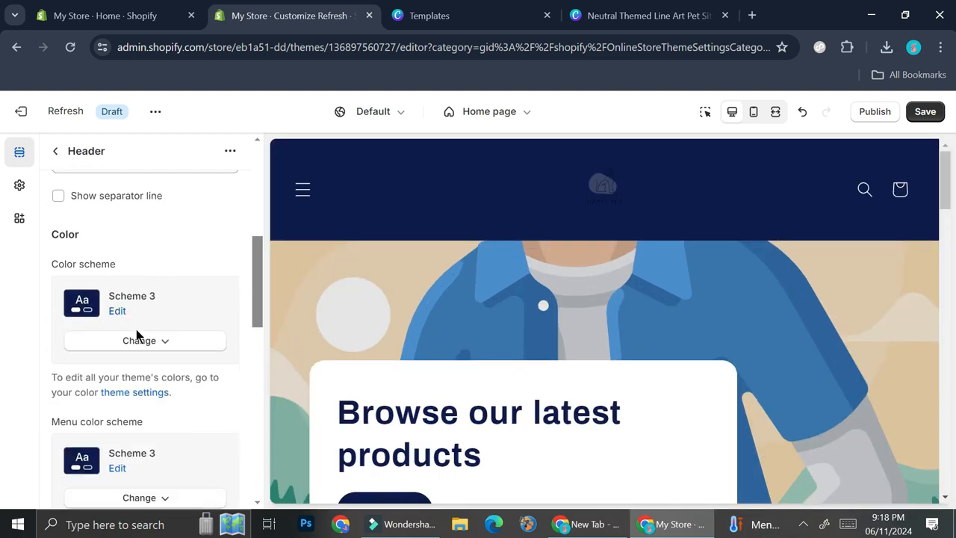
pyautogui.click(137, 341)
pyautogui.click(146, 186)
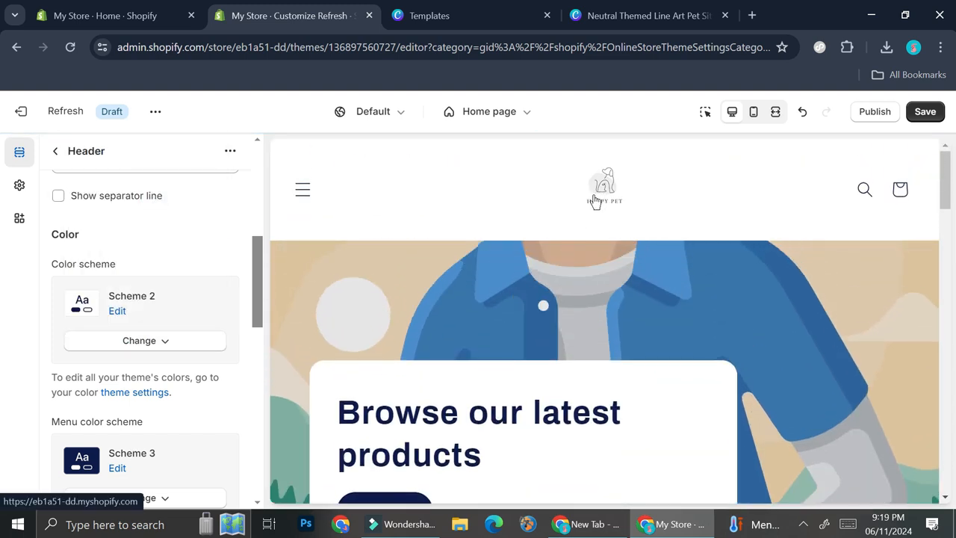
pyautogui.scroll(-1, 438, 329)
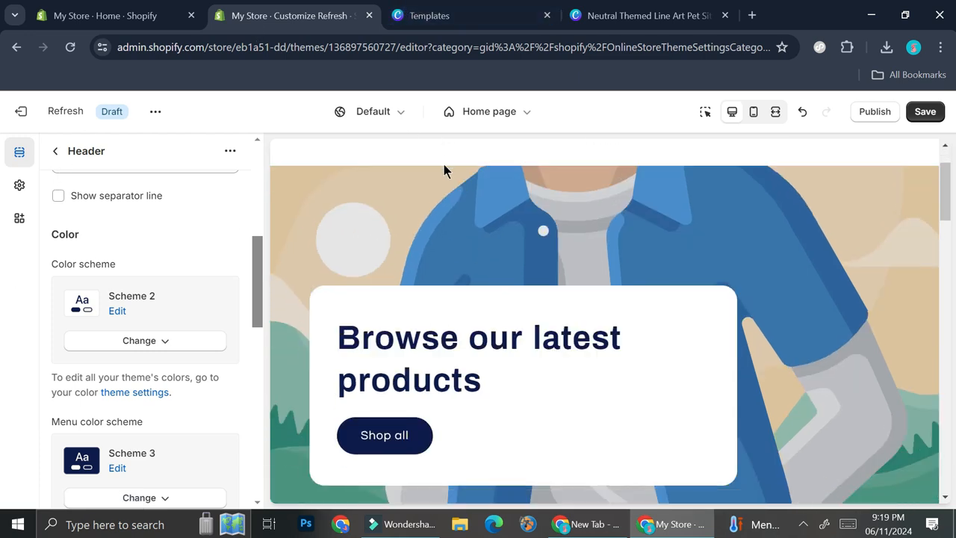
pyautogui.scroll(-10, 478, 283)
pyautogui.scroll(-8, 480, 265)
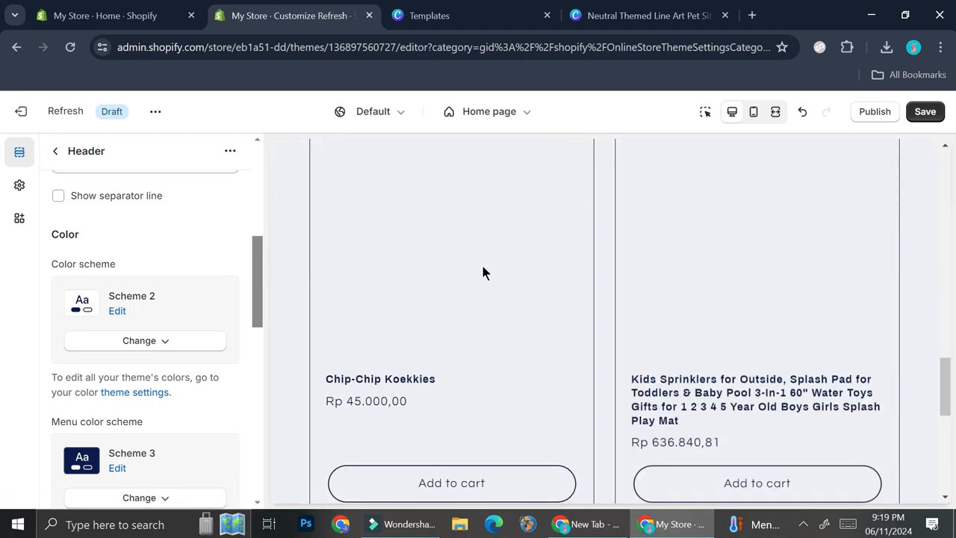
pyautogui.scroll(8, 480, 269)
pyautogui.scroll(10, 482, 269)
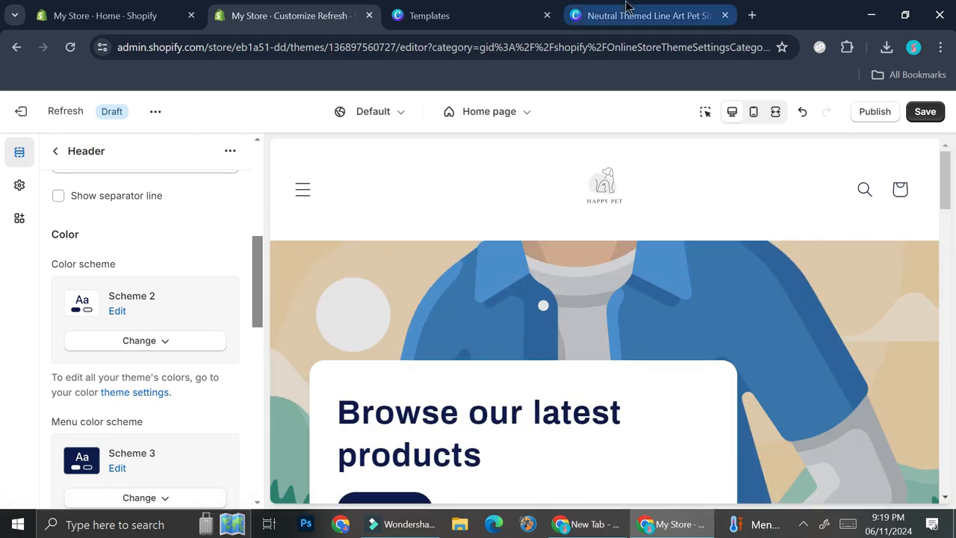
# - Switch to Canva, close the finished logo design and return to the "pet theme logo" template results
pyautogui.click(624, 13)
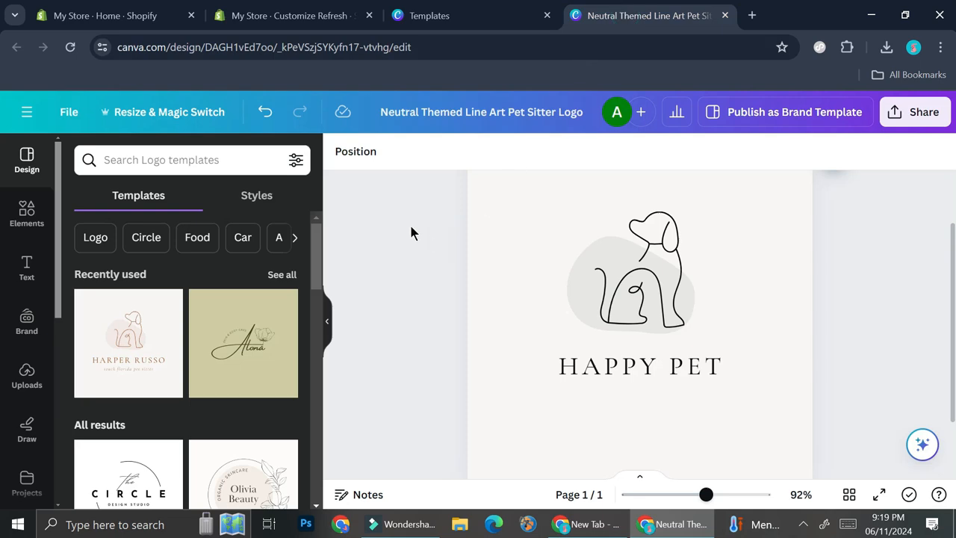
pyautogui.click(725, 15)
pyautogui.click(927, 115)
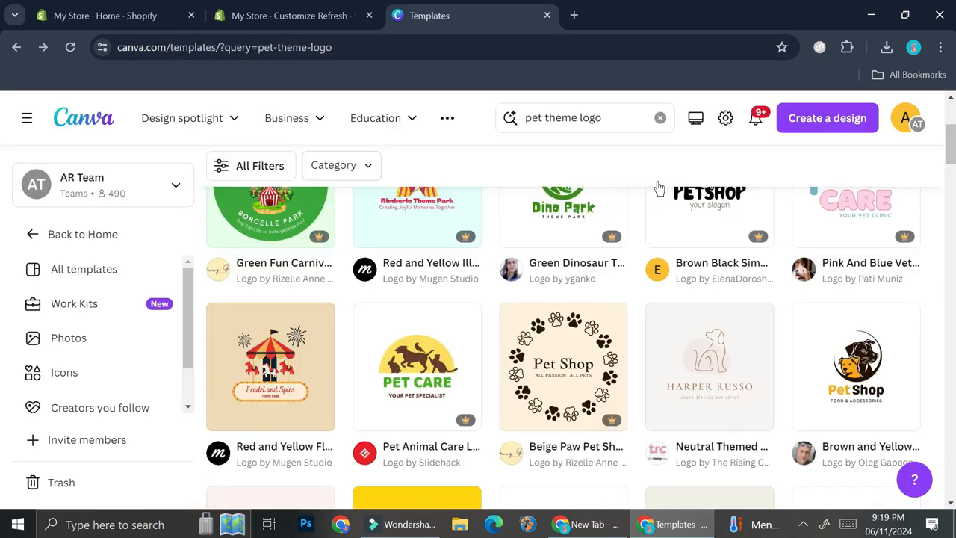
# - Search the Canva templates for "pet website" and look through the results
pyautogui.click(560, 124)
pyautogui.hotkey('ctrl', 'a')
pyautogui.press('BackSpace')
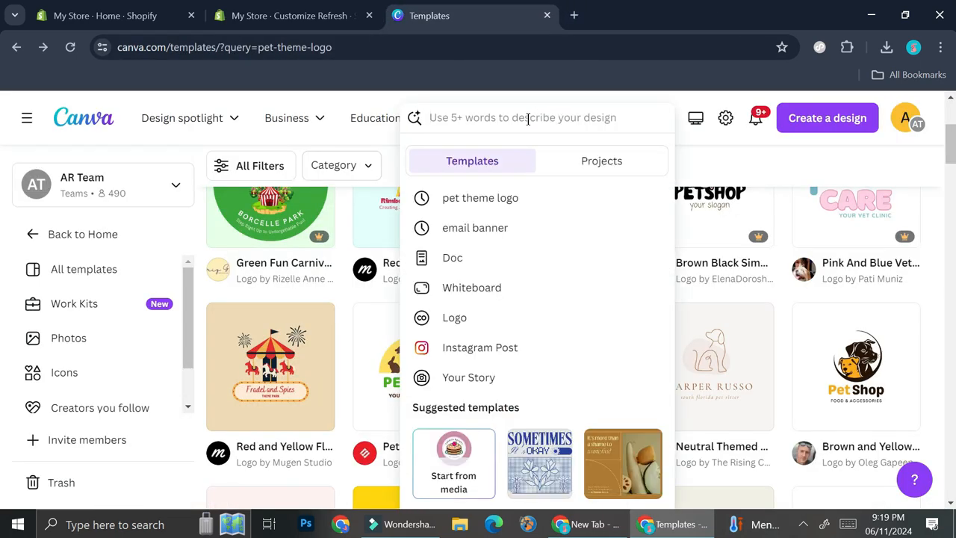
pyautogui.write('Pe')
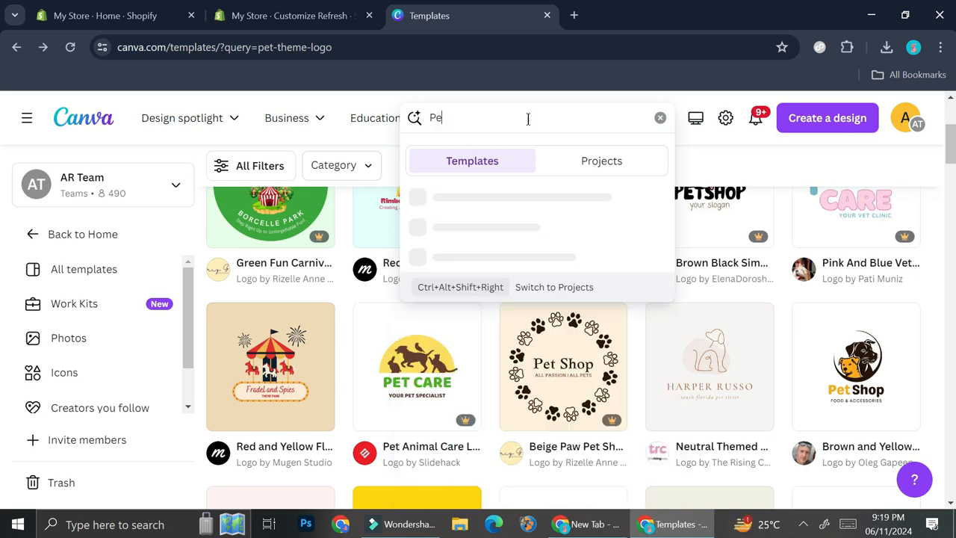
pyautogui.write('t website')
pyautogui.press('Return')
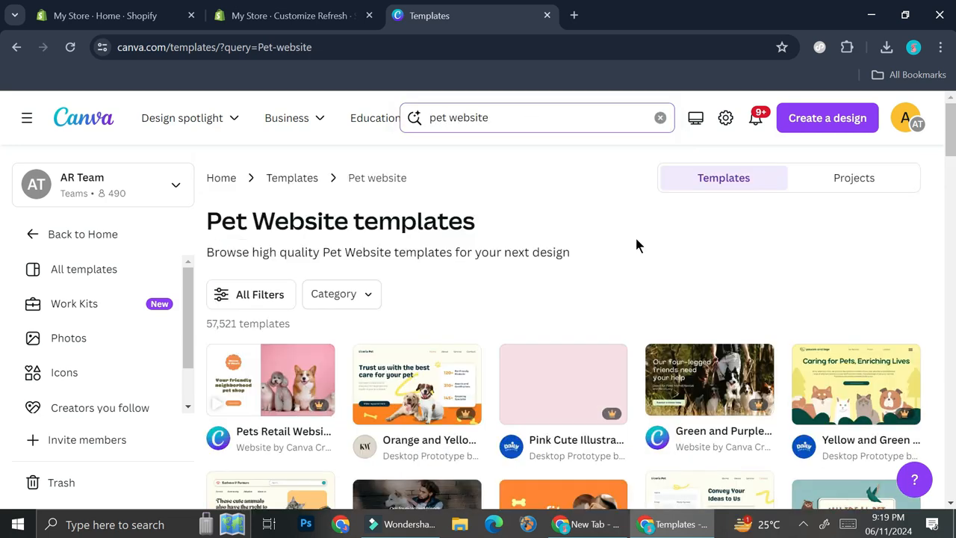
pyautogui.scroll(-2, 551, 332)
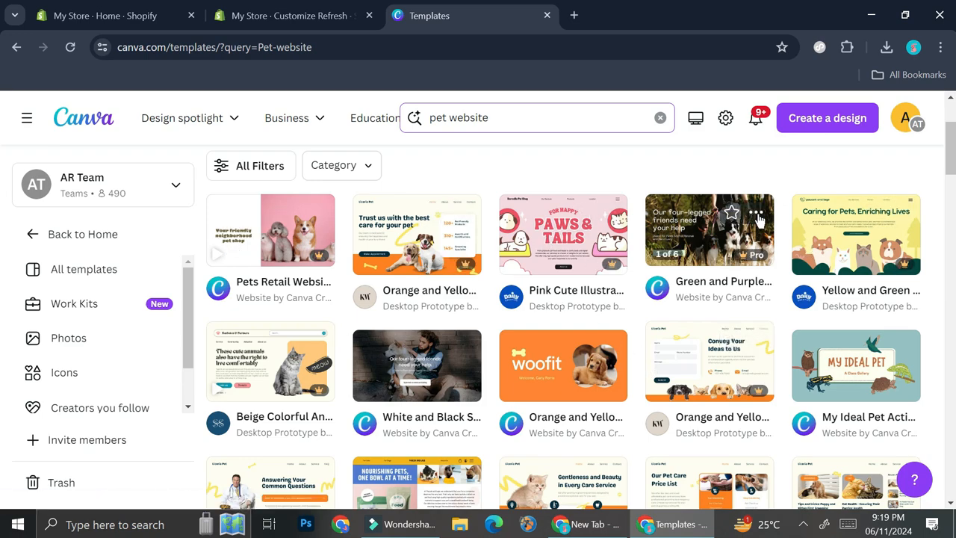
pyautogui.scroll(-4, 710, 269)
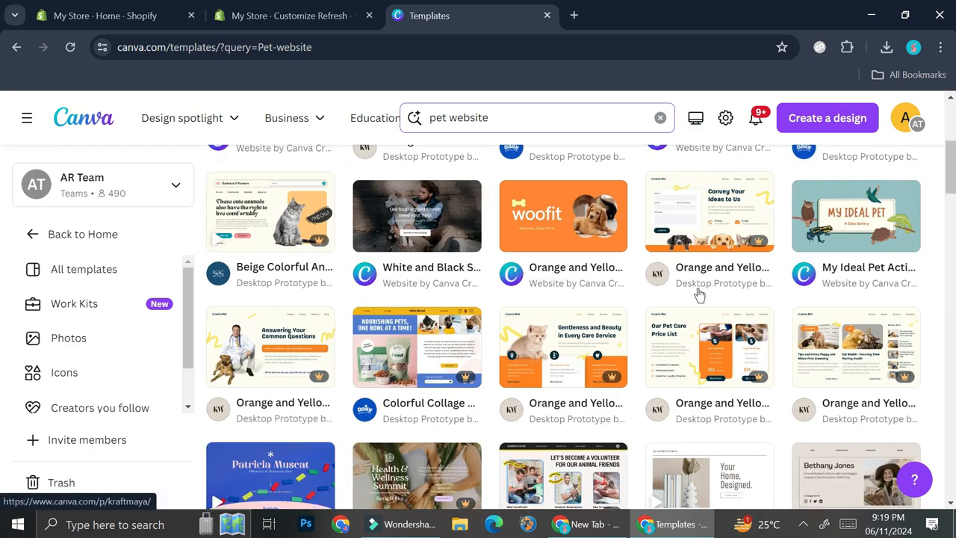
pyautogui.scroll(4, 698, 277)
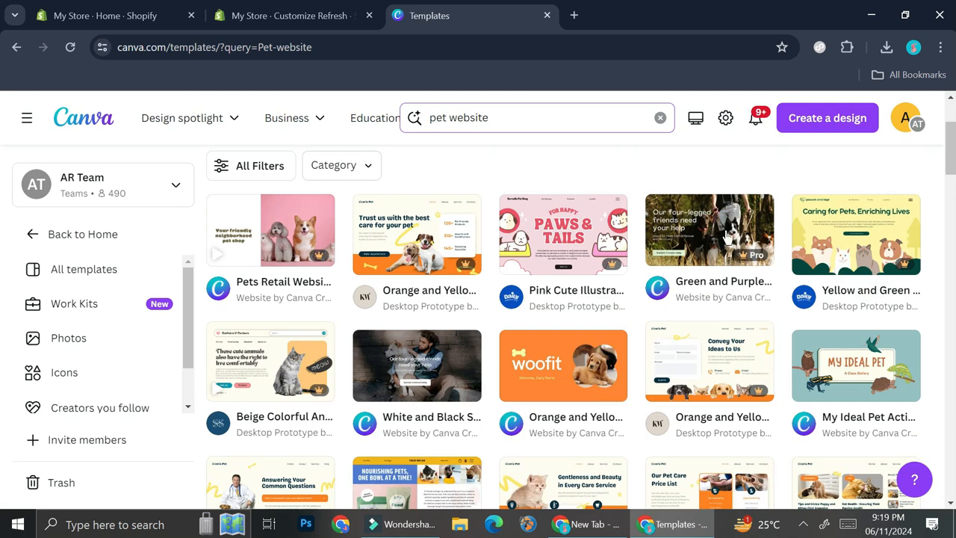
# - Preview the White and Black Simple Light Animal Charity website template and open the Green and Purple Colorful Blocks one for customising
pyautogui.click(425, 369)
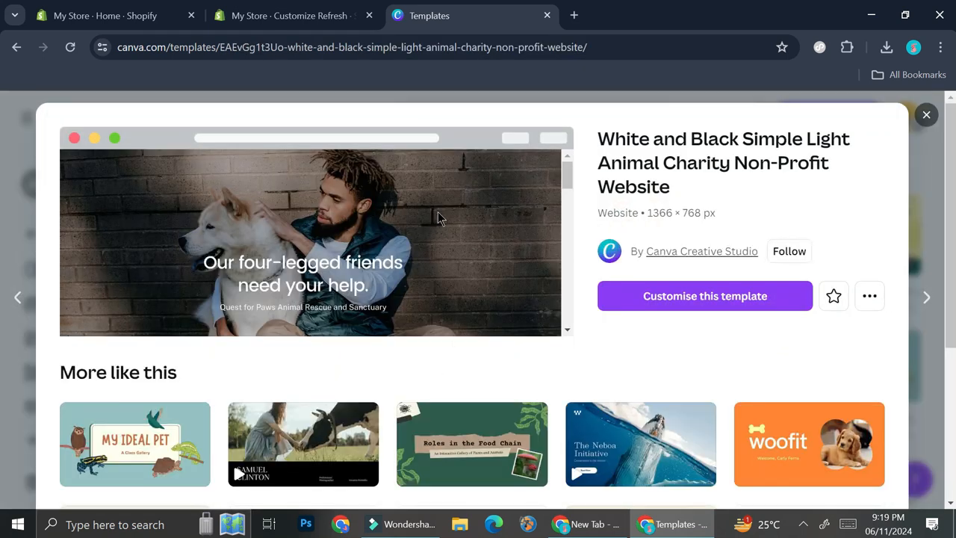
pyautogui.scroll(-2, 440, 217)
pyautogui.scroll(-6, 444, 215)
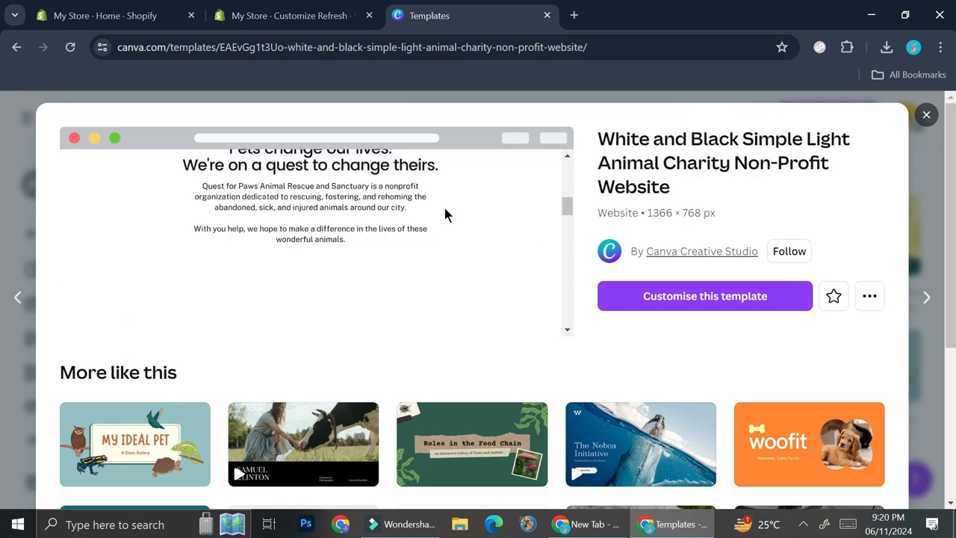
pyautogui.scroll(9, 451, 211)
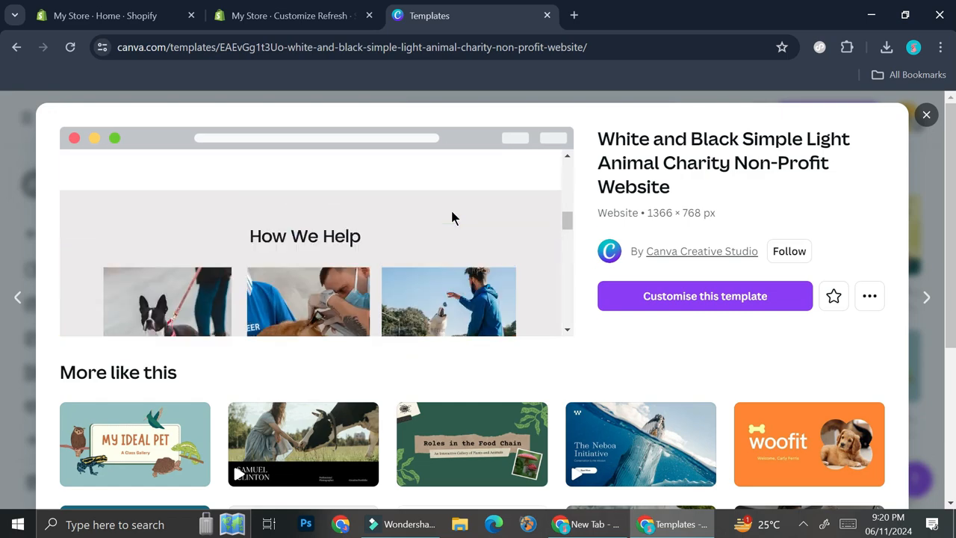
pyautogui.click(572, 234)
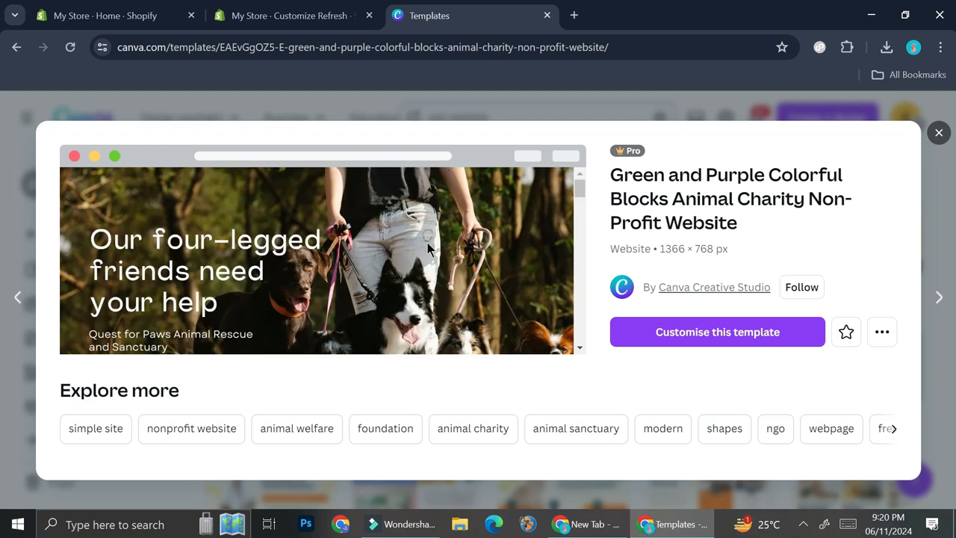
pyautogui.click(697, 337)
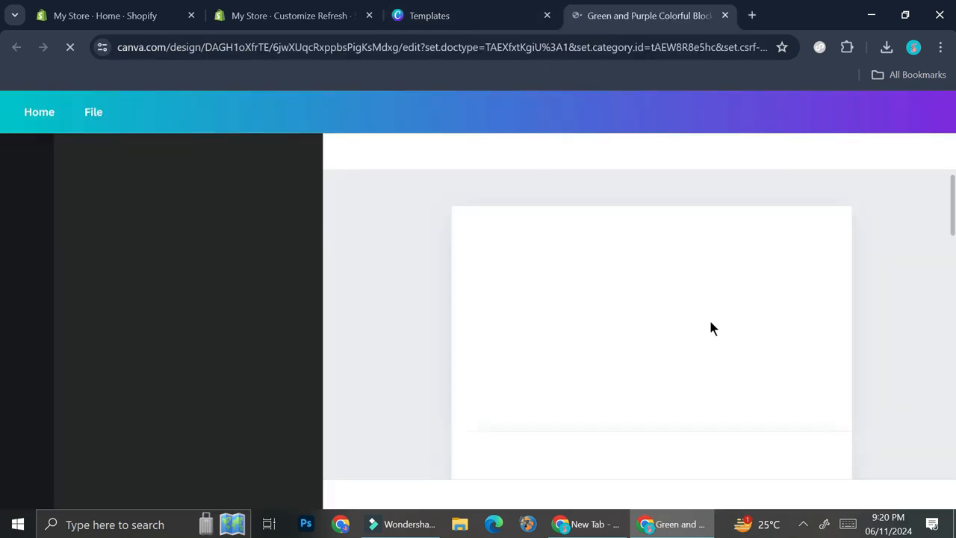
# - Search Google Images for "monochrome color palette" in a new browser tab and look through the palettes
pyautogui.click(751, 15)
pyautogui.write('monochrome colo')
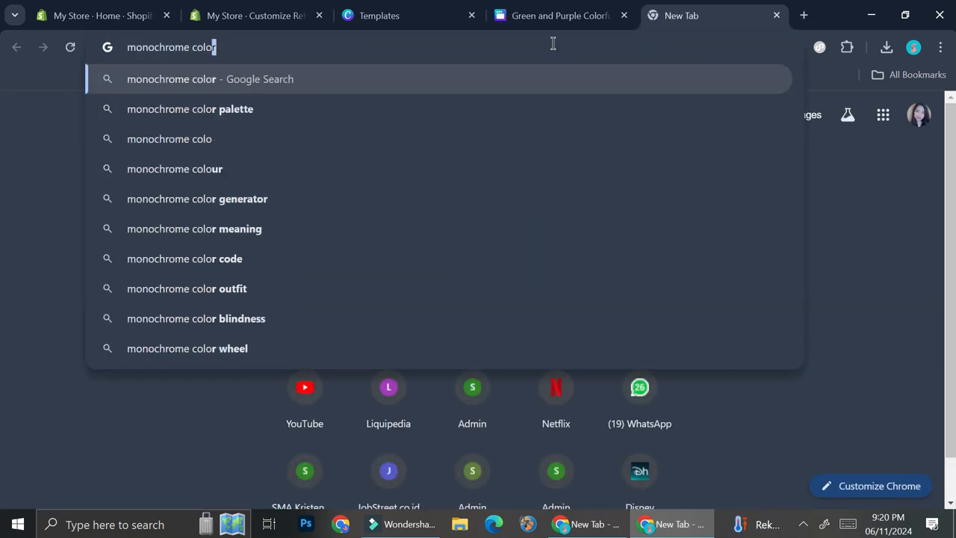
pyautogui.click(353, 115)
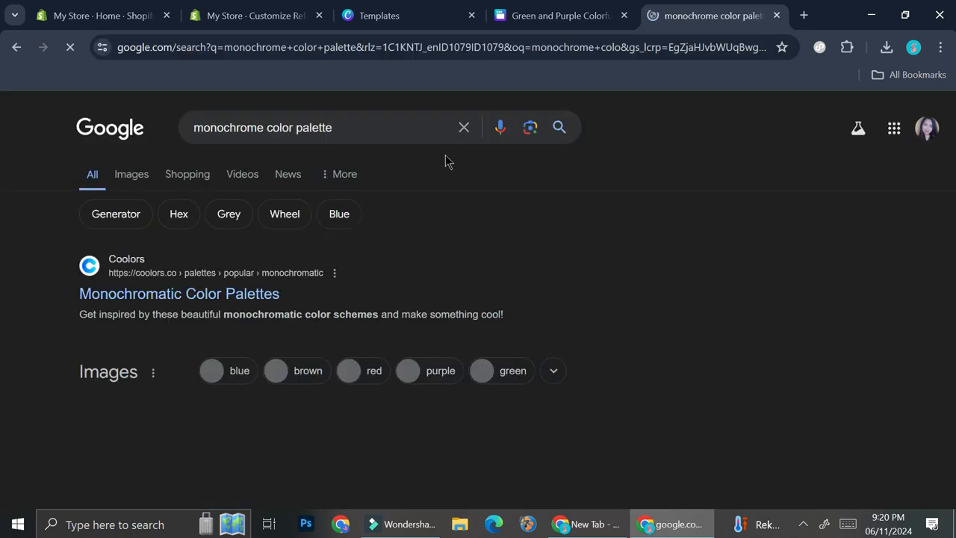
pyautogui.scroll(-2, 364, 238)
pyautogui.scroll(2, 325, 229)
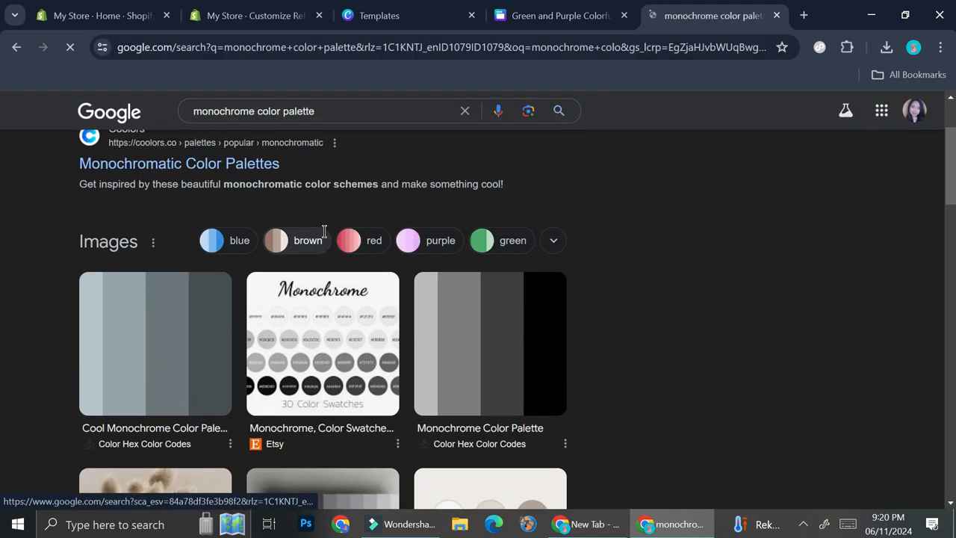
pyautogui.click(132, 177)
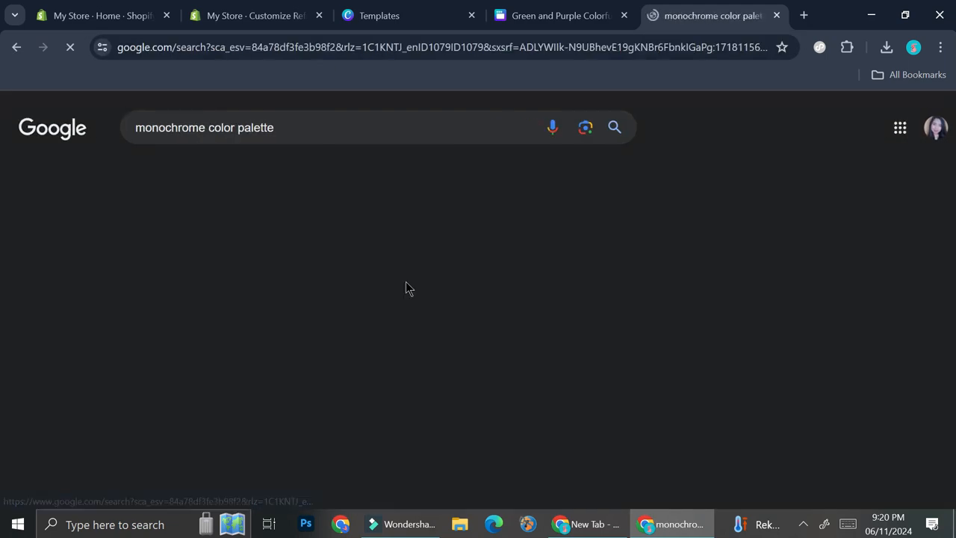
pyautogui.scroll(-1, 406, 295)
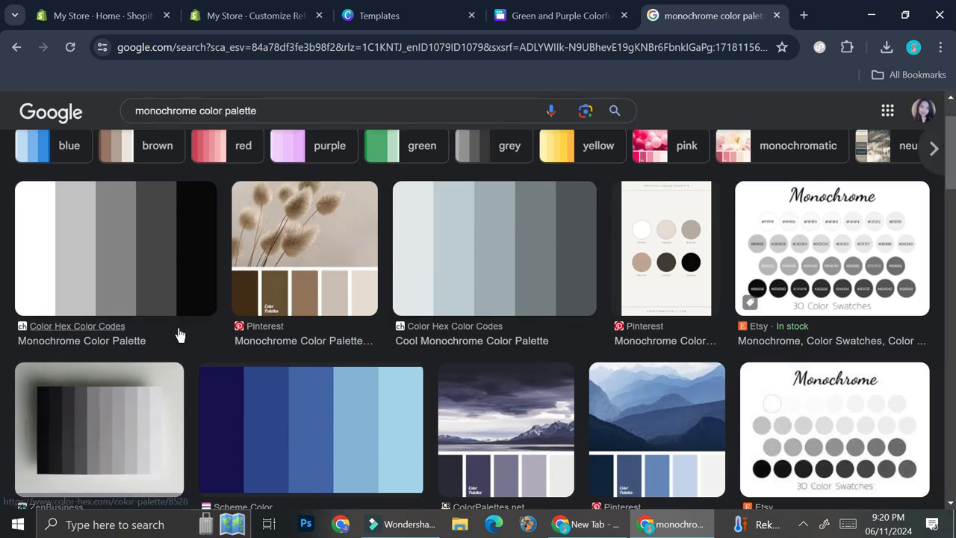
pyautogui.scroll(-3, 538, 322)
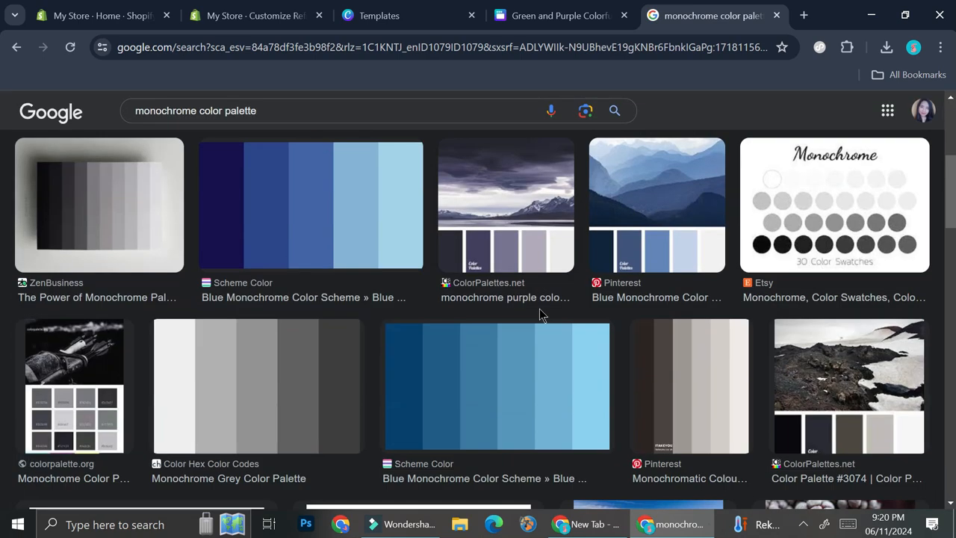
pyautogui.scroll(4, 343, 356)
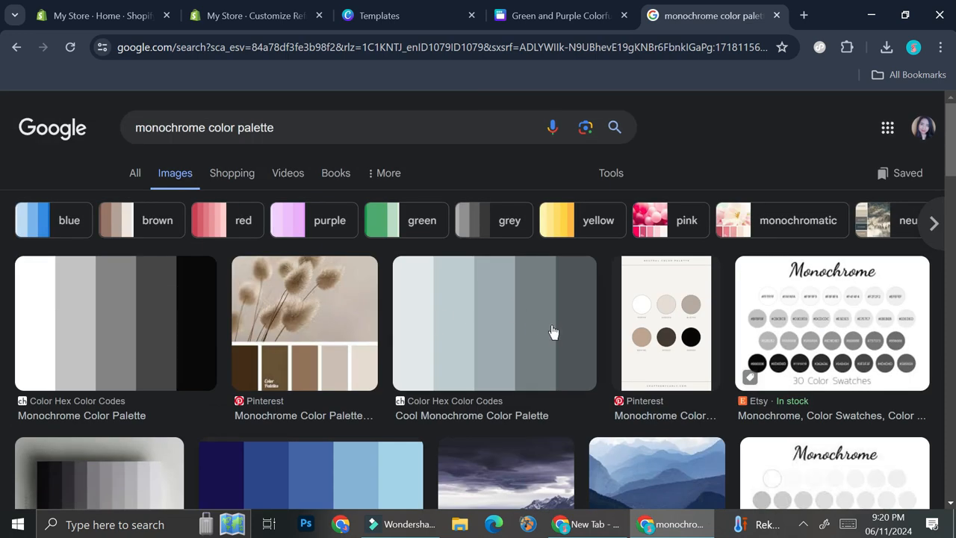
# - Save the Cool Monochrome Color Palette image from Color Hex Color Codes to the computer and close the search page
pyautogui.click(490, 323)
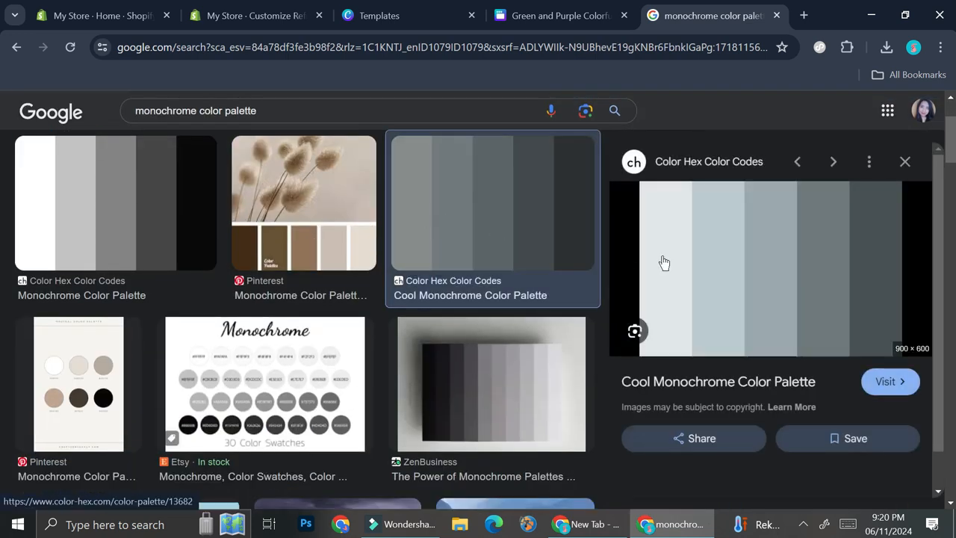
pyautogui.rightClick(662, 259)
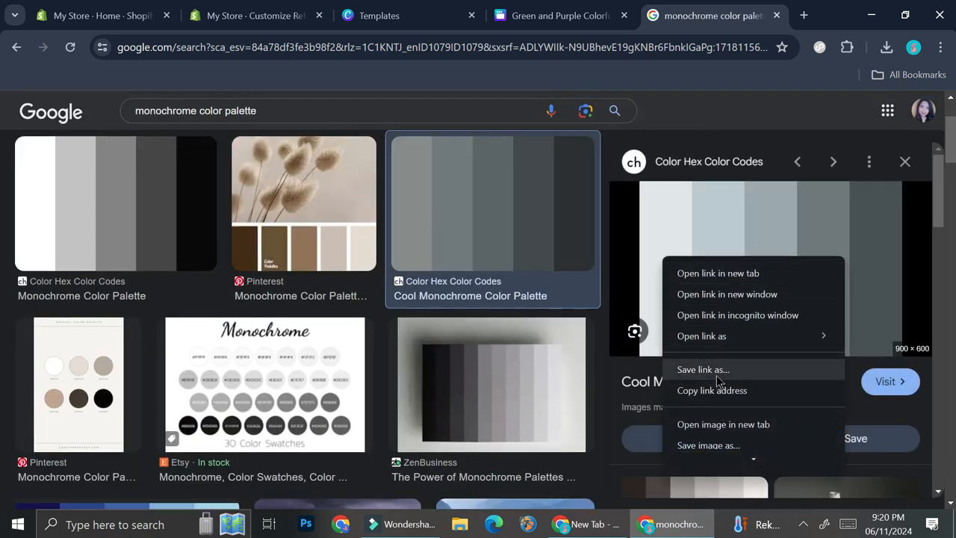
pyautogui.click(710, 445)
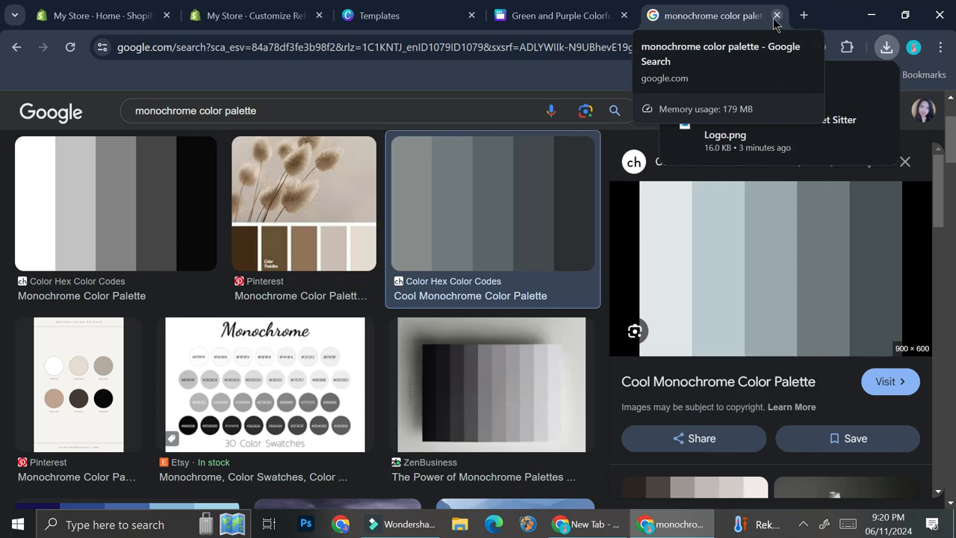
pyautogui.click(777, 14)
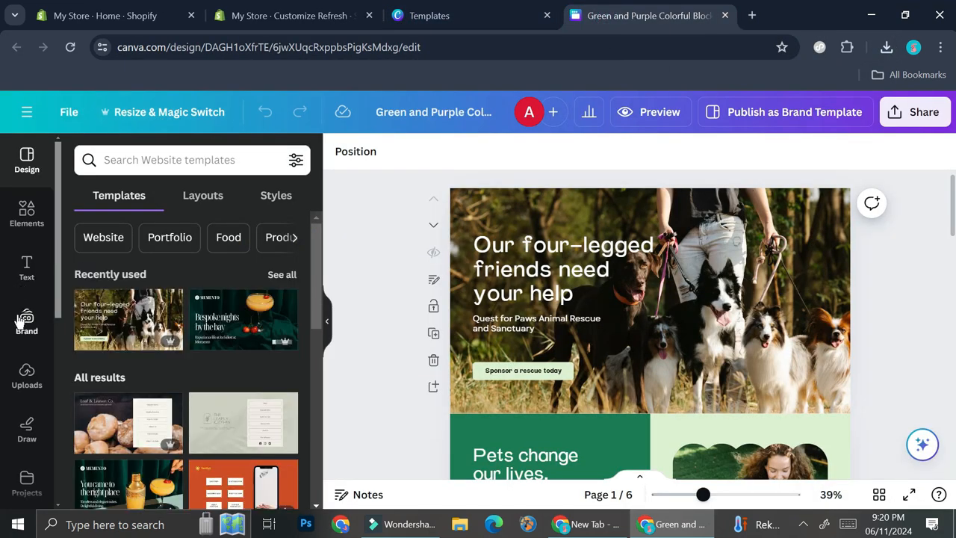
# - Upload the saved palette image "download (7)" from the Downloads folder to Canva
pyautogui.click(27, 377)
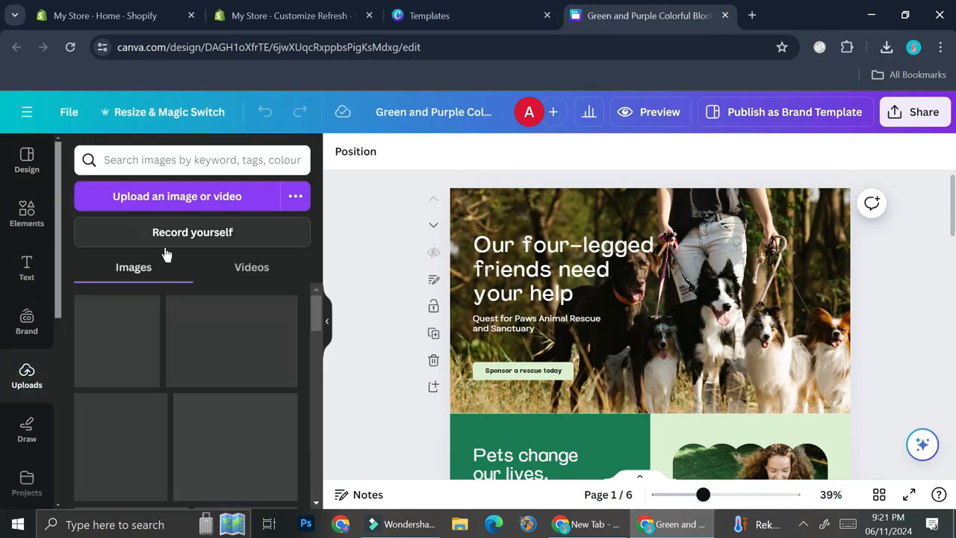
pyautogui.click(199, 198)
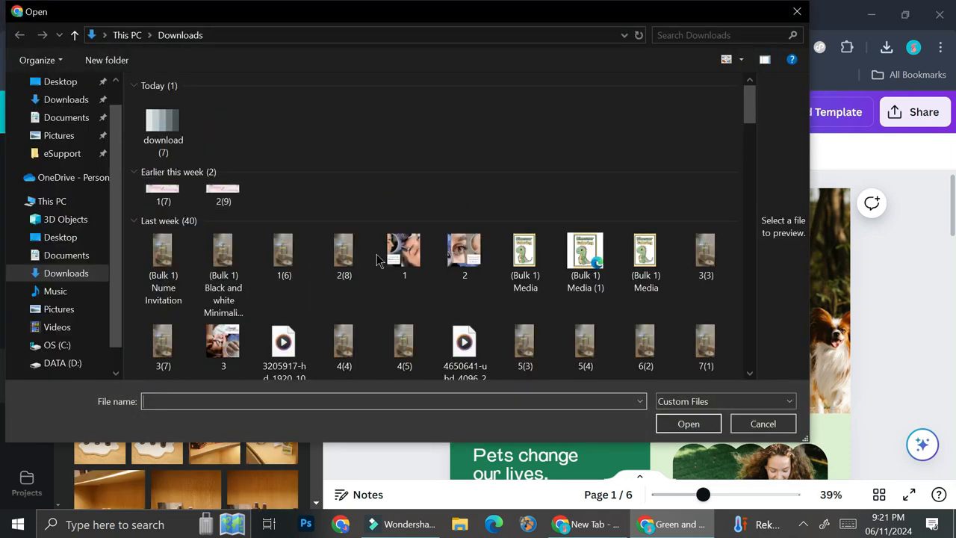
pyautogui.doubleClick(171, 144)
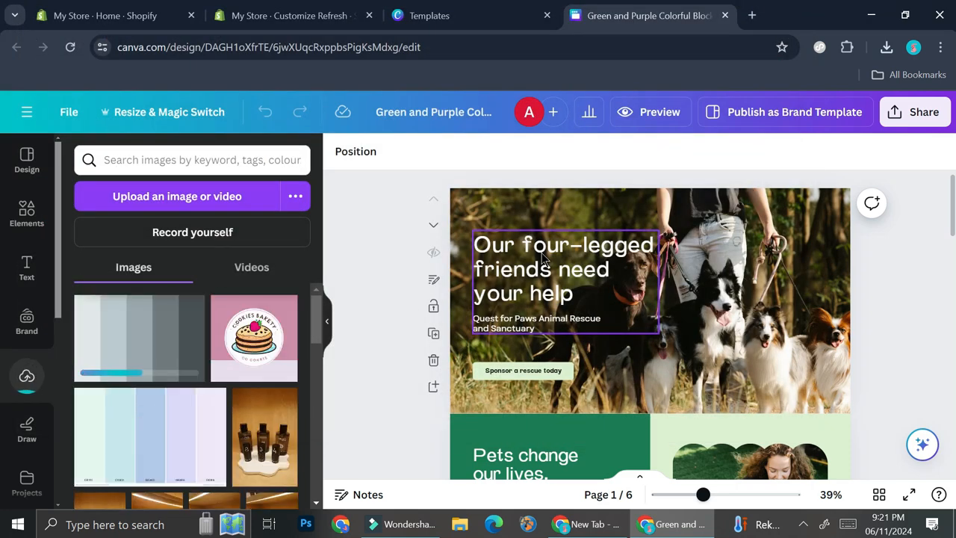
# - Place the uploaded grey palette image on page 2, over the "Pets change our lives" section
pyautogui.scroll(-4, 751, 304)
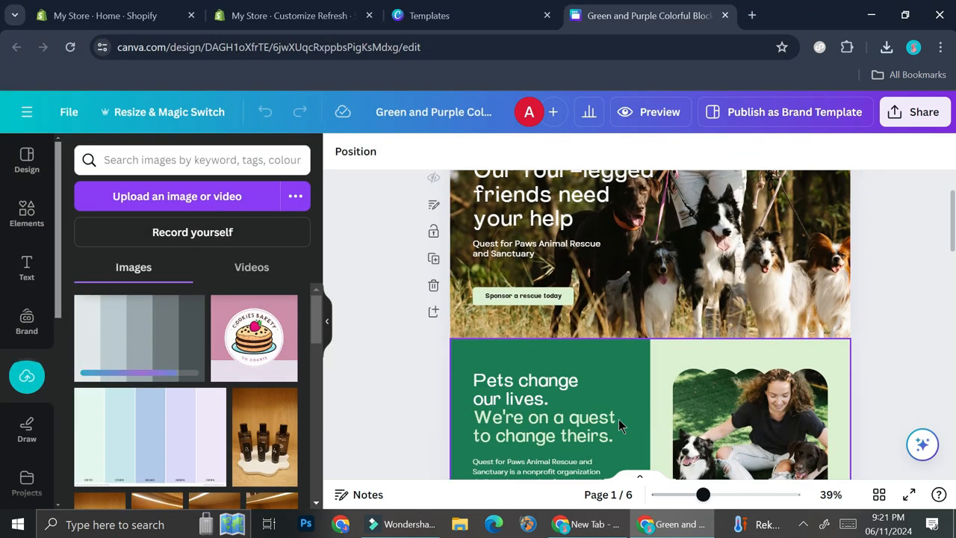
pyautogui.scroll(-5, 705, 297)
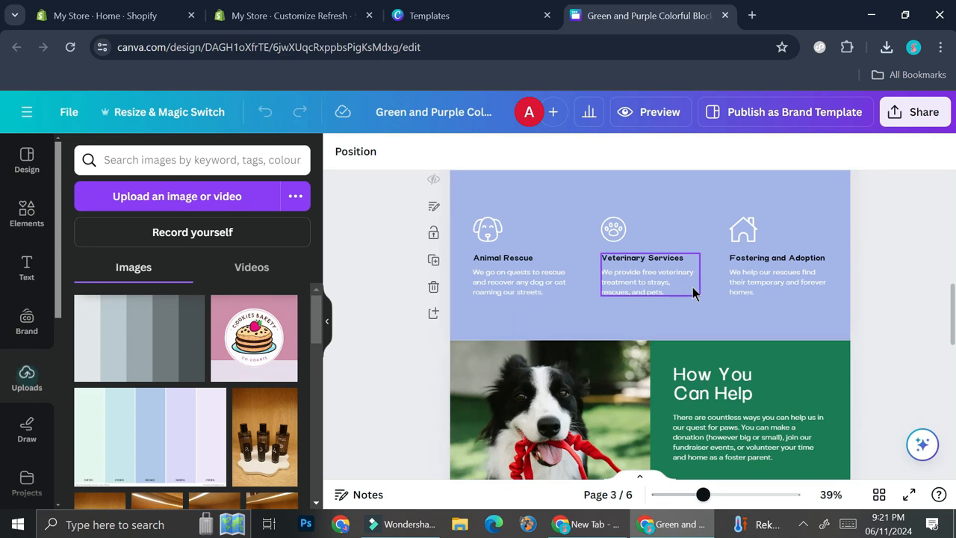
pyautogui.scroll(6, 692, 287)
pyautogui.moveTo(159, 331); pyautogui.dragTo(662, 331)
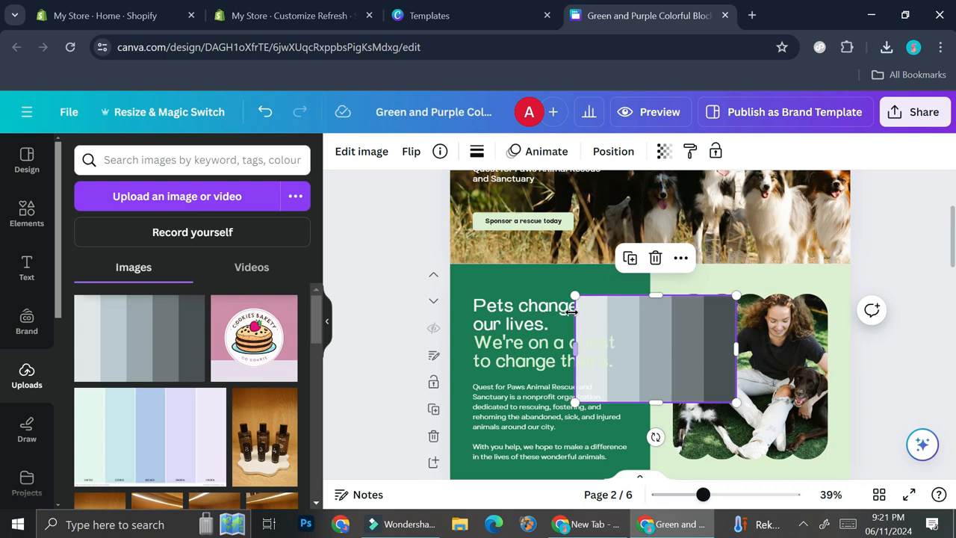
# - Apply the palette image's colours to page 2, reshuffling them until the text side is light grey and the photo side dark grey
pyautogui.rightClick(670, 332)
pyautogui.scroll(-1, 739, 321)
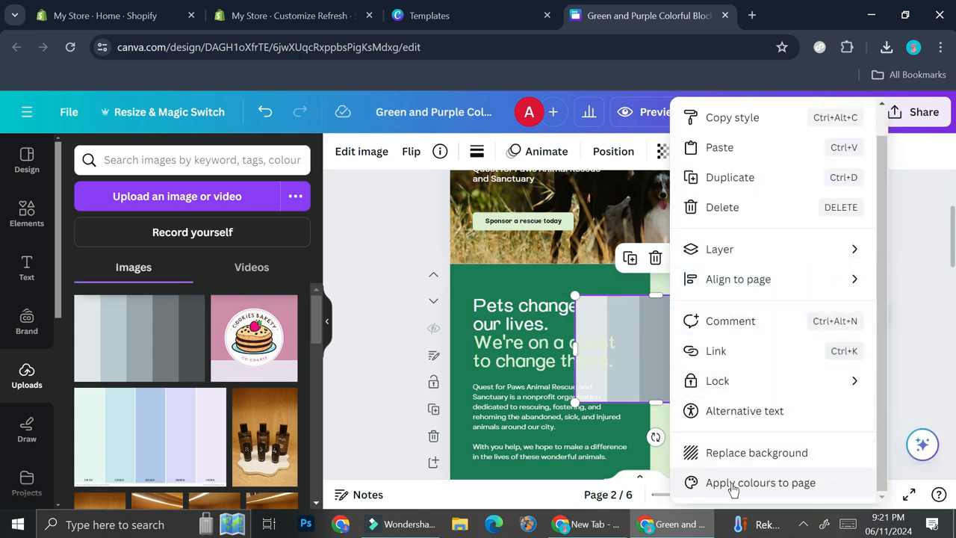
pyautogui.click(760, 482)
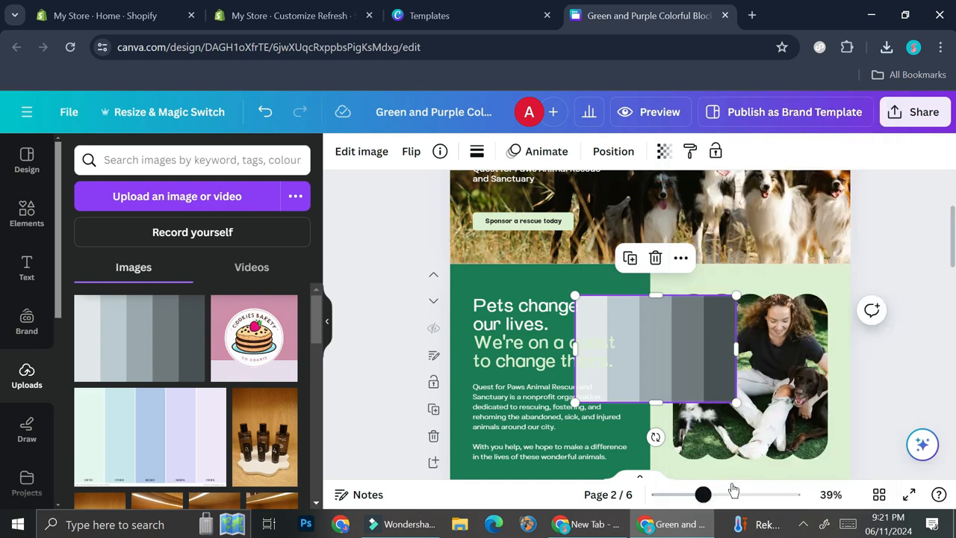
pyautogui.rightClick(643, 350)
pyautogui.scroll(-1, 727, 348)
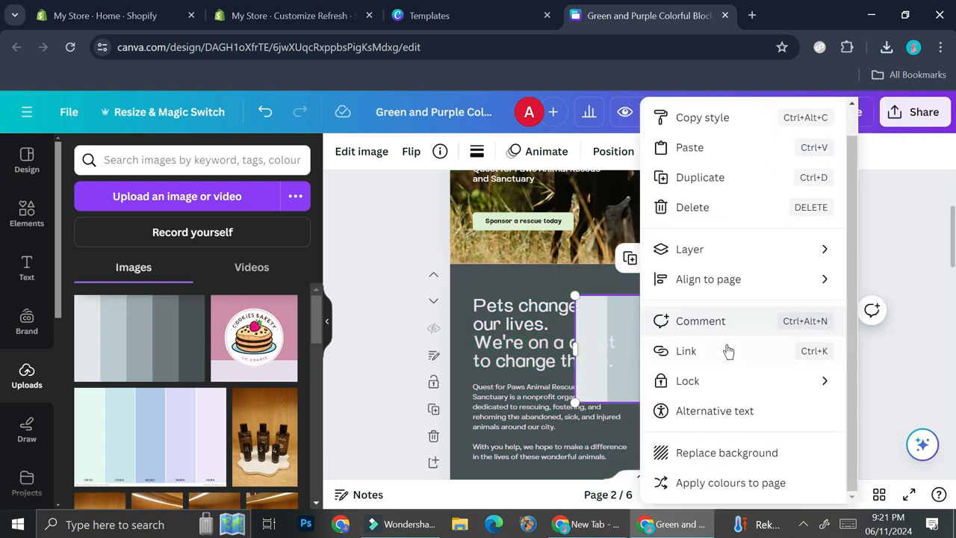
pyautogui.click(710, 482)
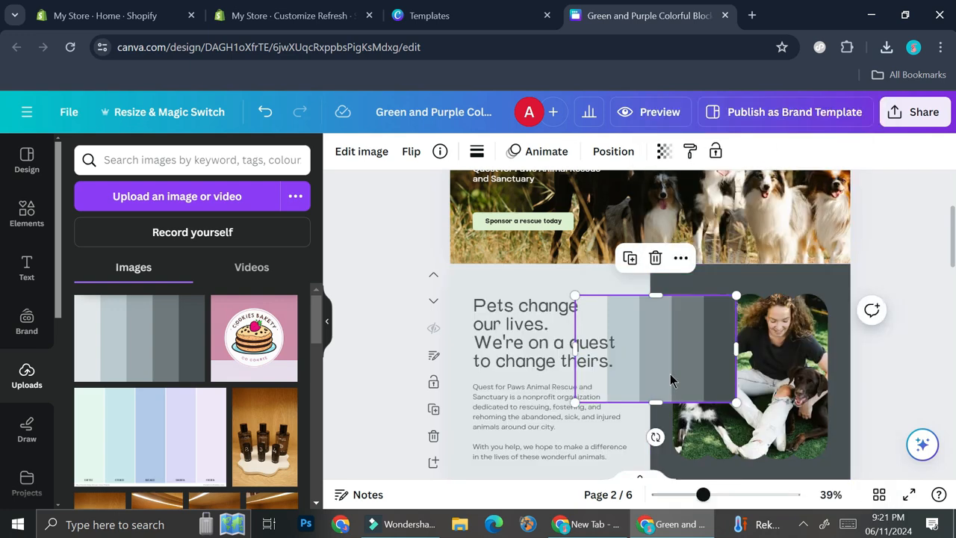
pyautogui.rightClick(639, 351)
pyautogui.scroll(-1, 696, 331)
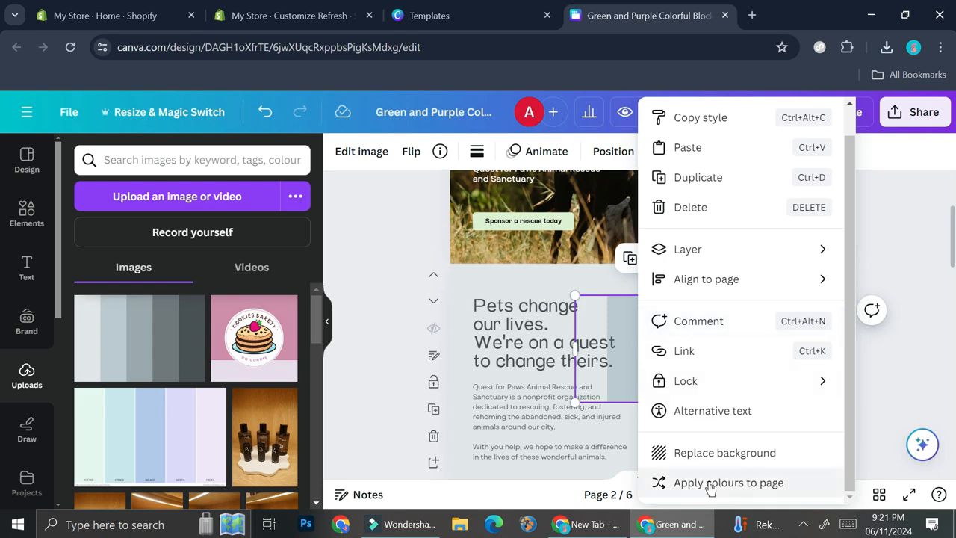
pyautogui.click(706, 482)
pyautogui.rightClick(655, 348)
pyautogui.scroll(-1, 713, 361)
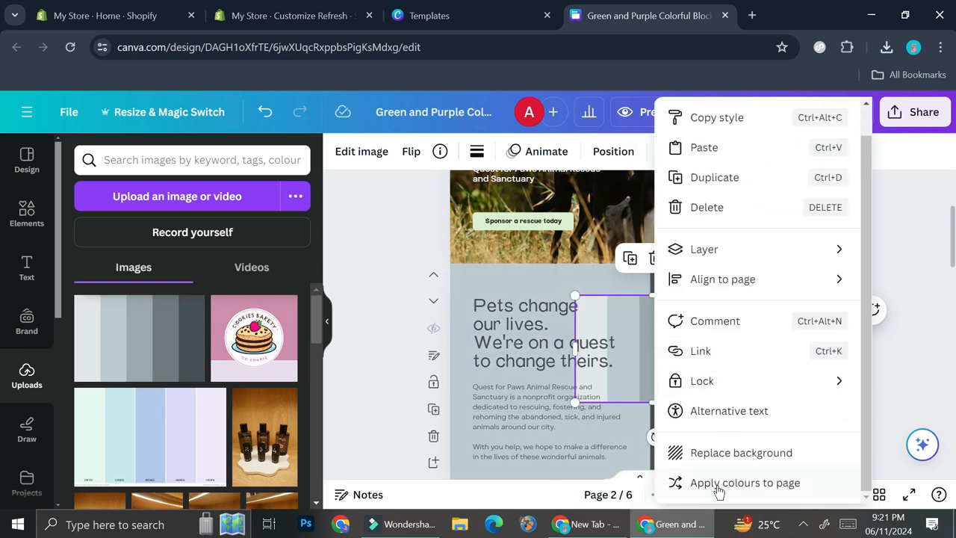
pyautogui.click(719, 485)
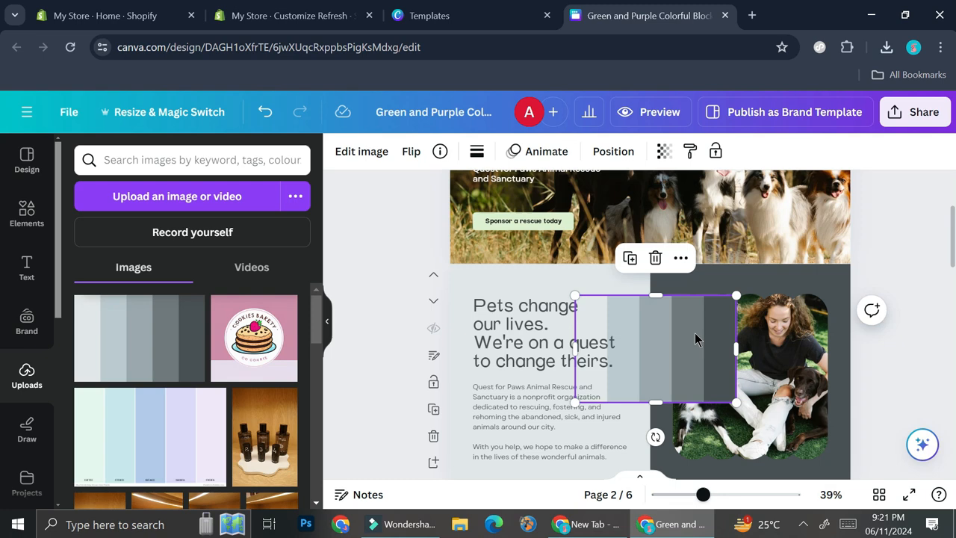
# - Move the palette image off the text into the scalloped photo frame on page 2
pyautogui.moveTo(661, 338); pyautogui.dragTo(734, 331)
pyautogui.scroll(-1, 747, 313)
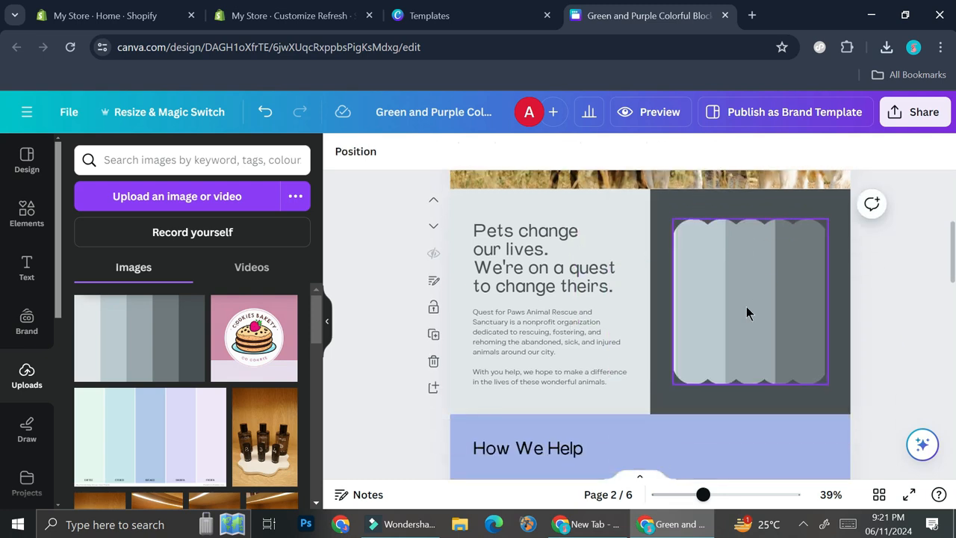
# - Undo the palette image's placement in the page 2 photo frame and move the palette onto the "How We Help" page
pyautogui.hotkey('ctrl', 'z')
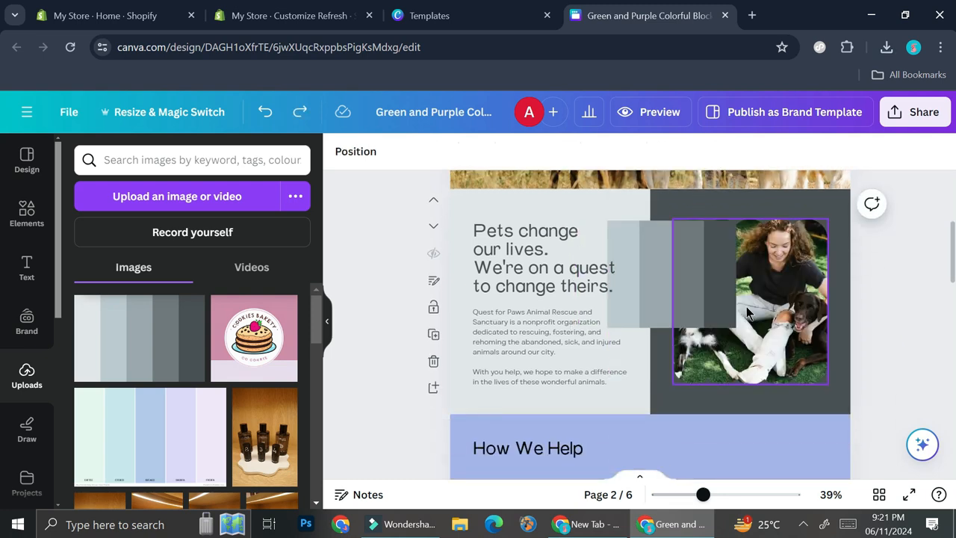
pyautogui.click(646, 254)
pyautogui.moveTo(635, 257); pyautogui.dragTo(686, 455)
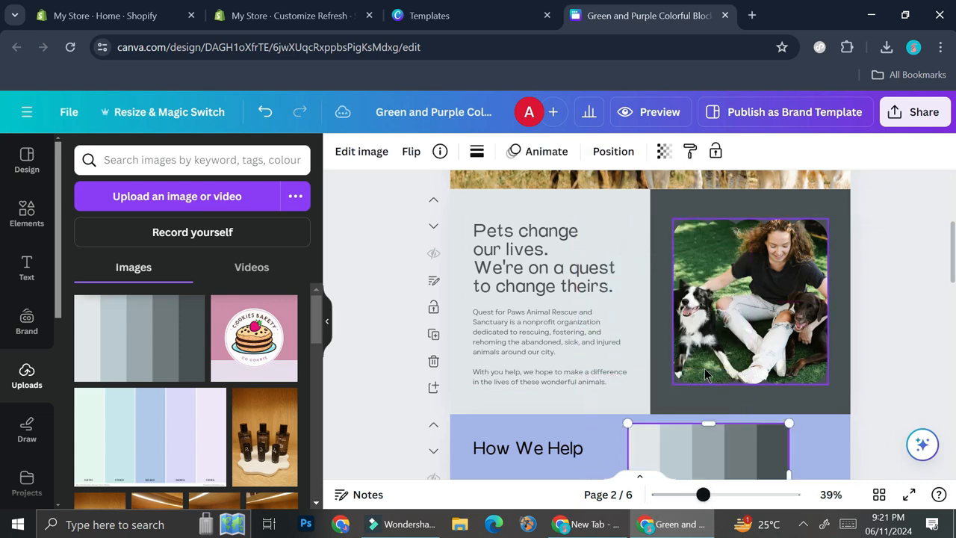
# - Apply the palette image's colours to the "How We Help" page for a light grey background, then delete the palette image
pyautogui.scroll(-2, 705, 368)
pyautogui.moveTo(694, 314); pyautogui.dragTo(666, 337)
pyautogui.rightClick(674, 361)
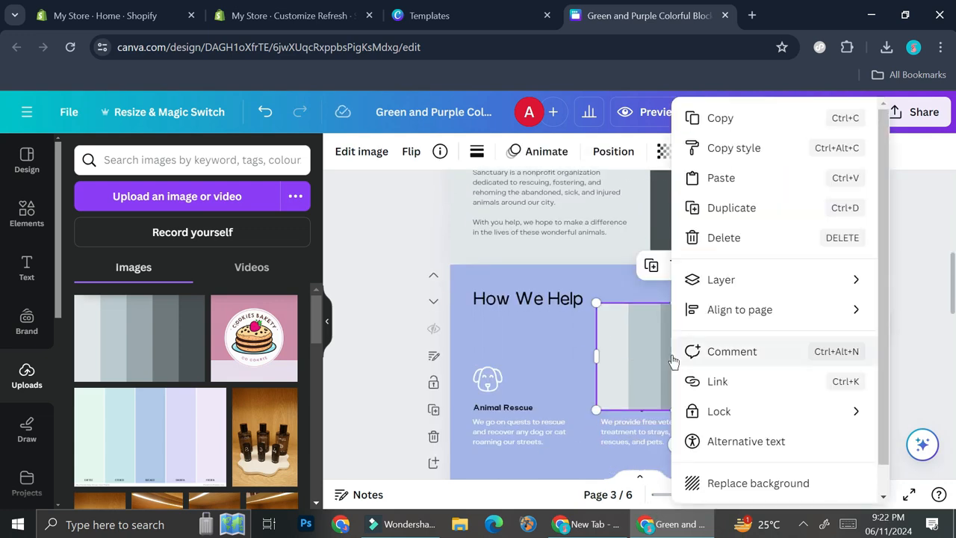
pyautogui.scroll(-4, 693, 320)
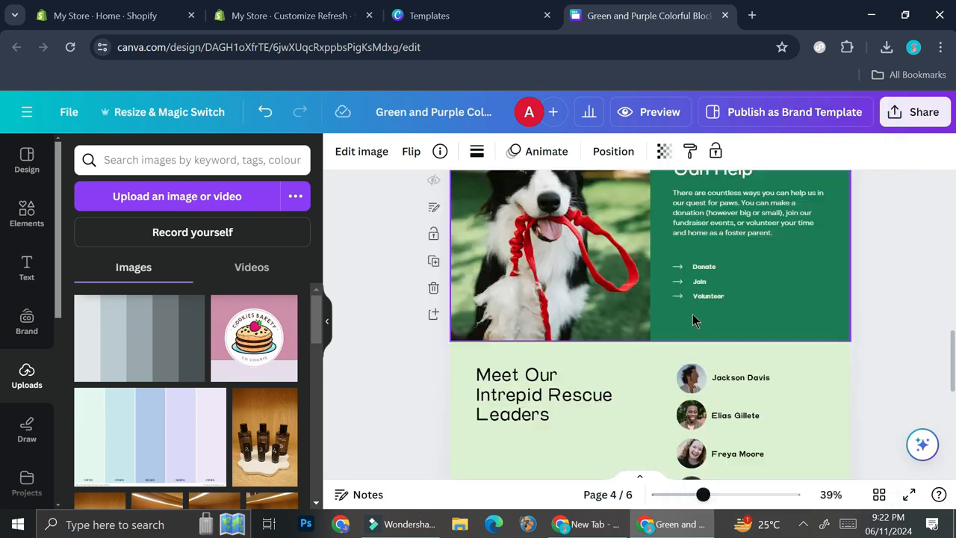
pyautogui.scroll(4, 693, 320)
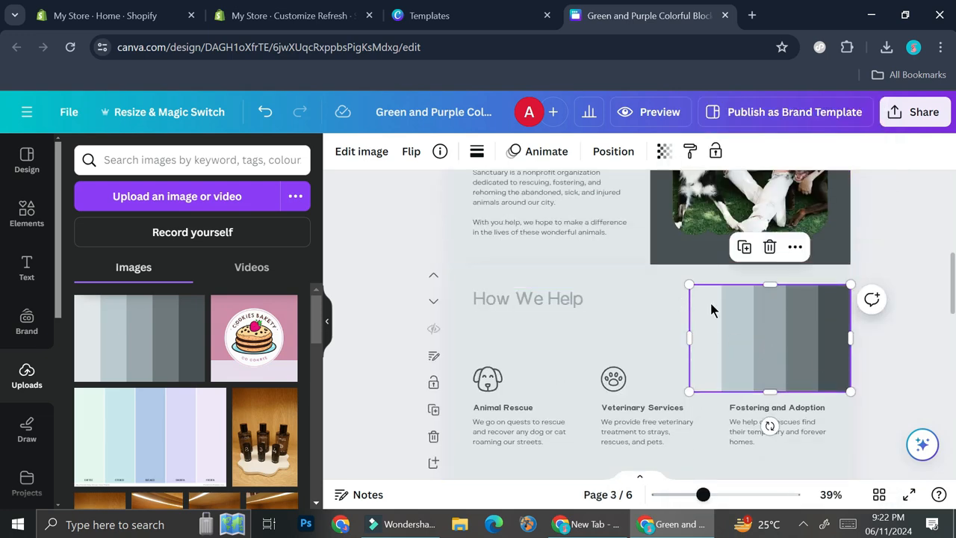
pyautogui.press('Delete')
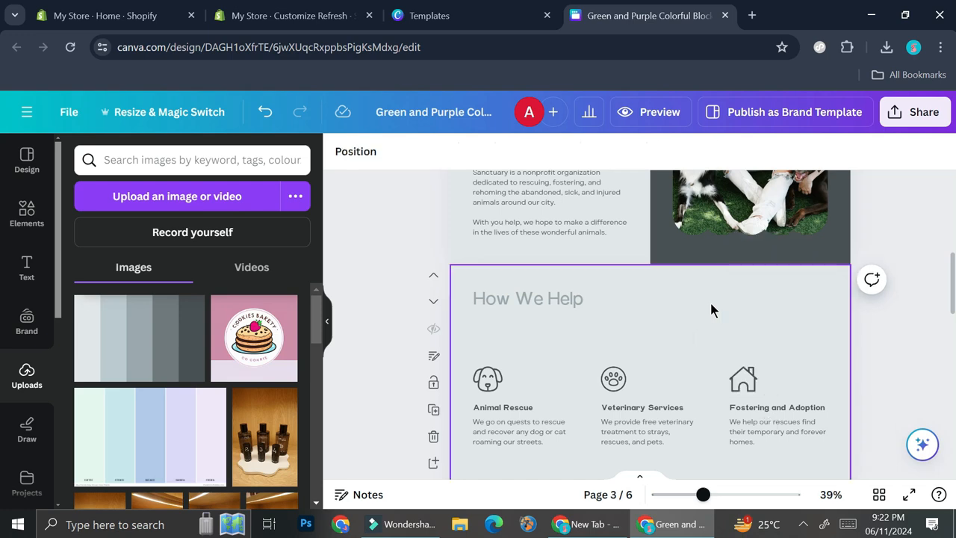
# - Delete the "Meet Our Intrepid Rescue Leaders" page from the design
pyautogui.scroll(-6, 710, 300)
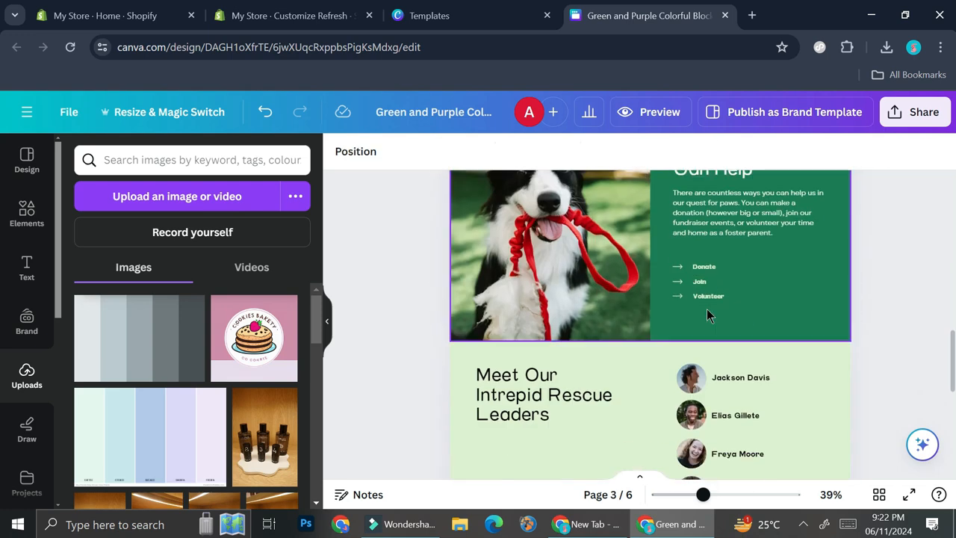
pyautogui.scroll(-3, 706, 307)
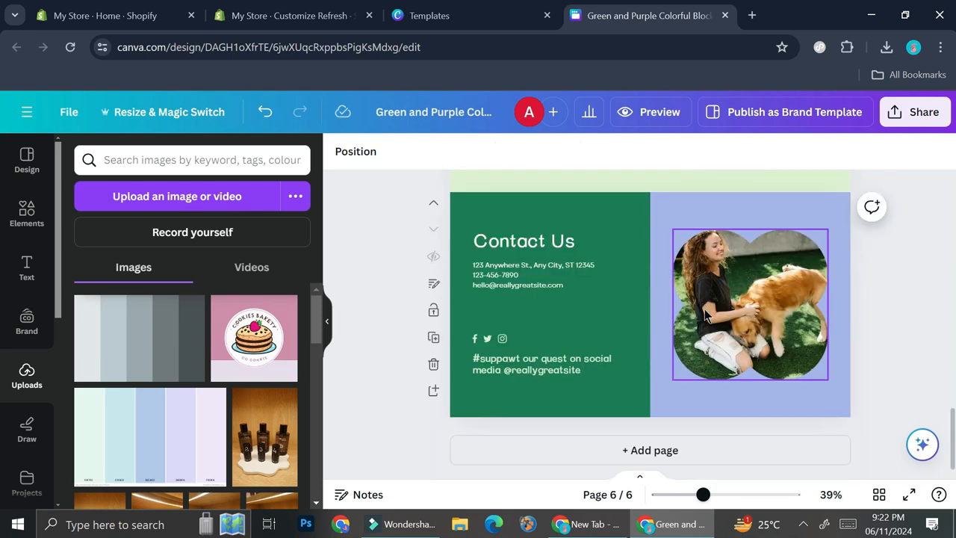
pyautogui.scroll(3, 553, 308)
pyautogui.click(555, 289)
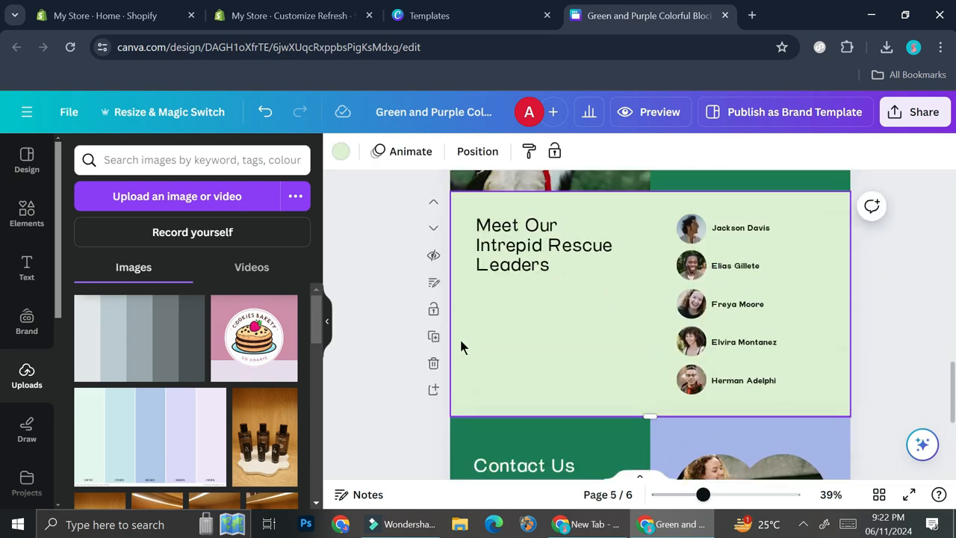
pyautogui.click(433, 363)
pyautogui.click(482, 324)
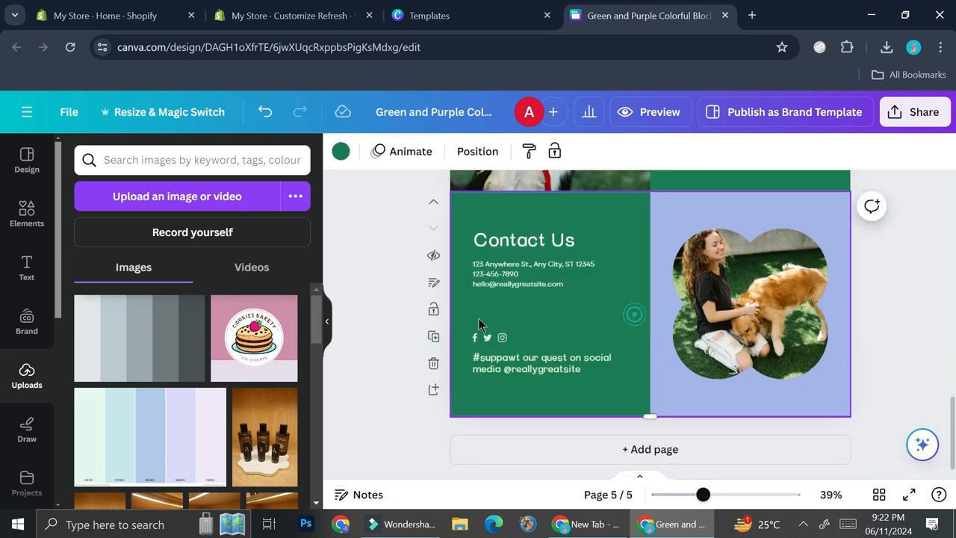
pyautogui.scroll(7, 584, 282)
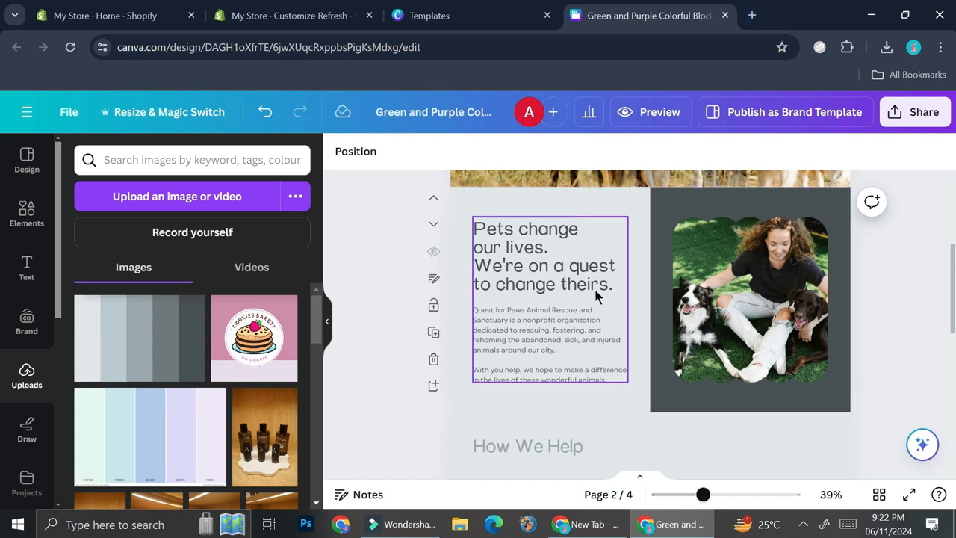
# - Open ChatGPT in a new browser tab and ask for a "short bio for a local pet store"
pyautogui.click(752, 15)
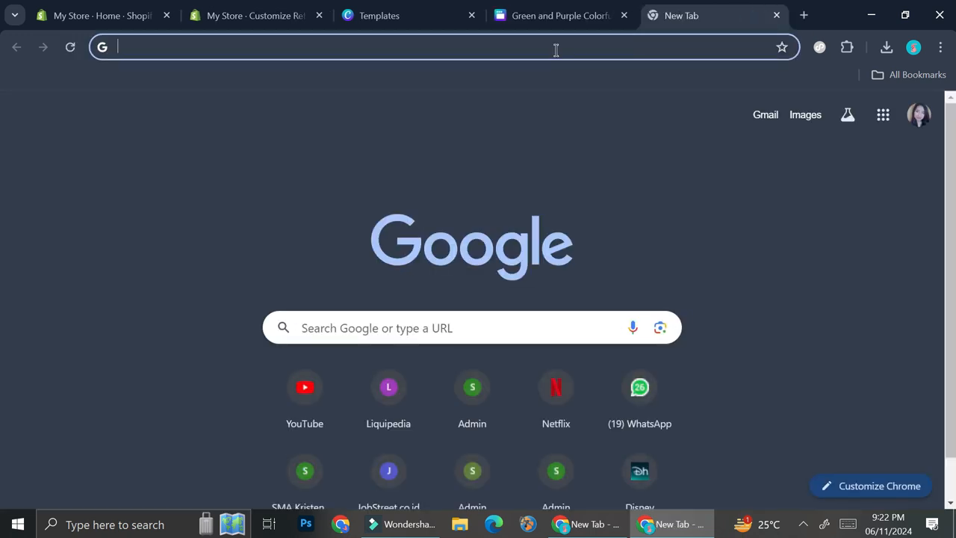
pyautogui.write('chatgp')
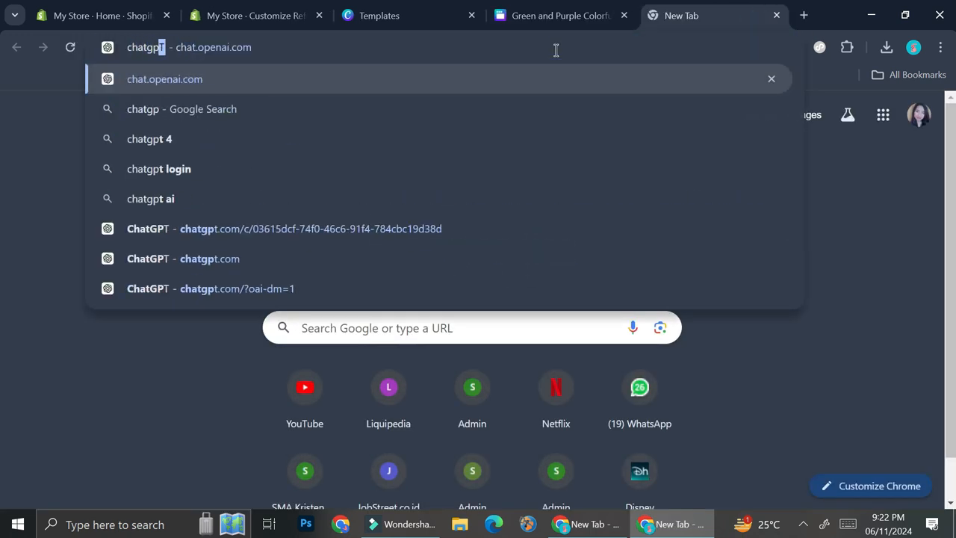
pyautogui.click(500, 79)
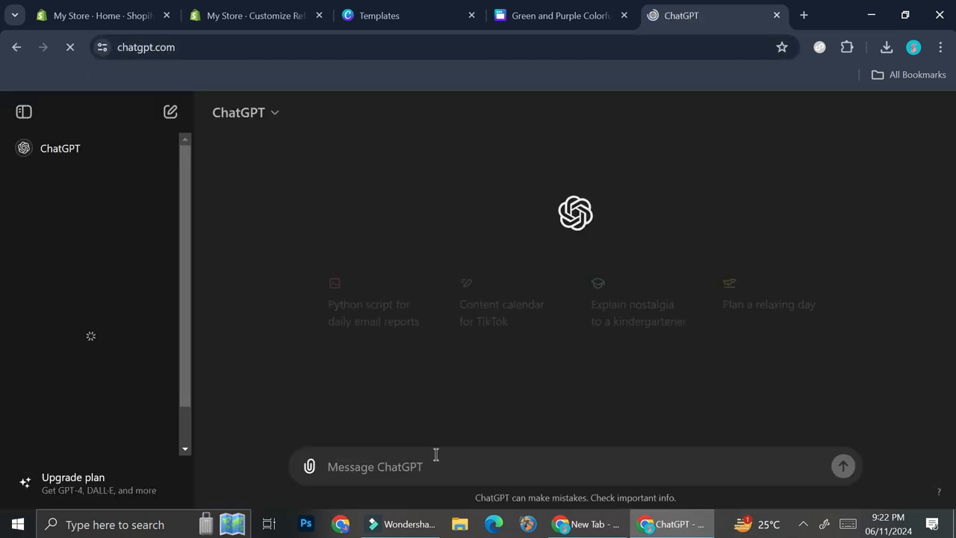
pyautogui.write('short bio for')
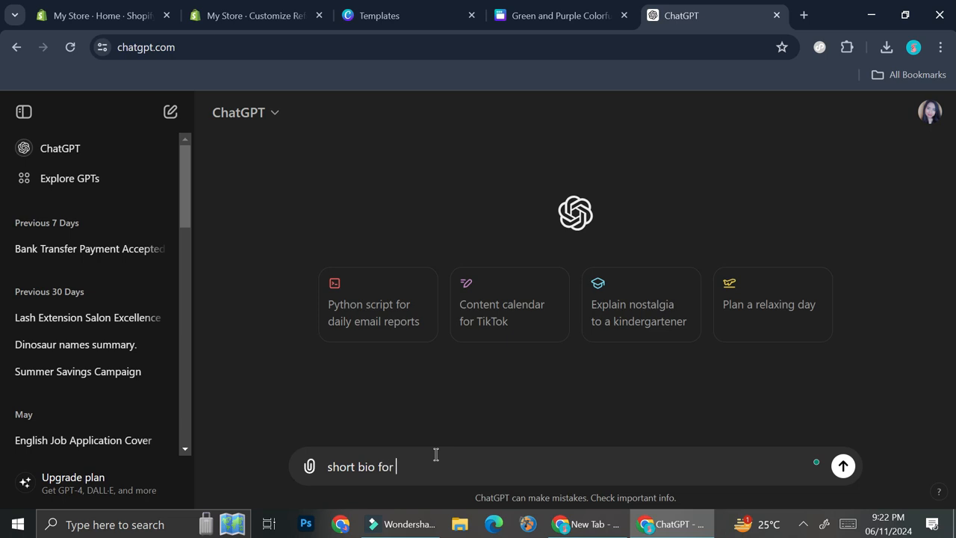
pyautogui.write(' a local pet store')
pyautogui.press('Return')
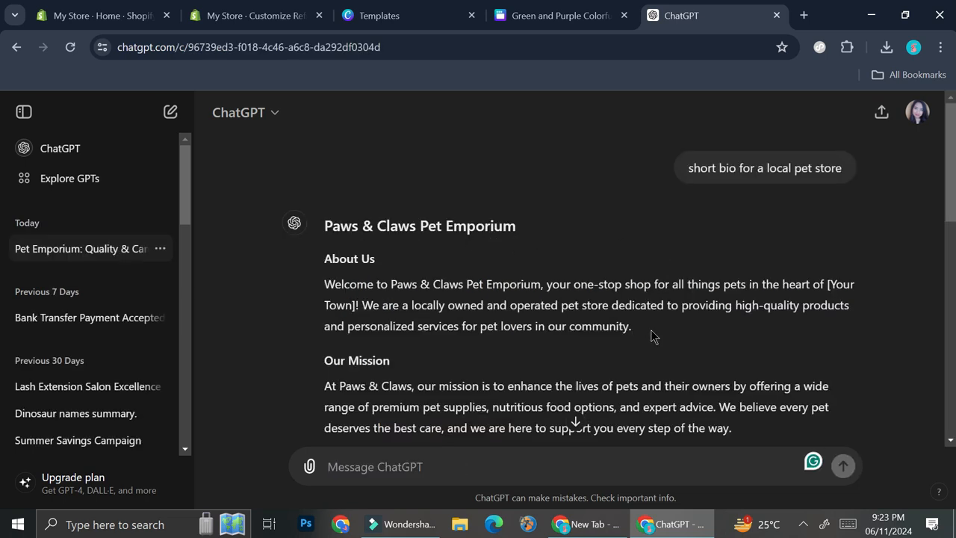
# - Copy the "About Us" paragraph from ChatGPT and replace the body text on page 2 of the Canva design with it
pyautogui.tripleClick(506, 296)
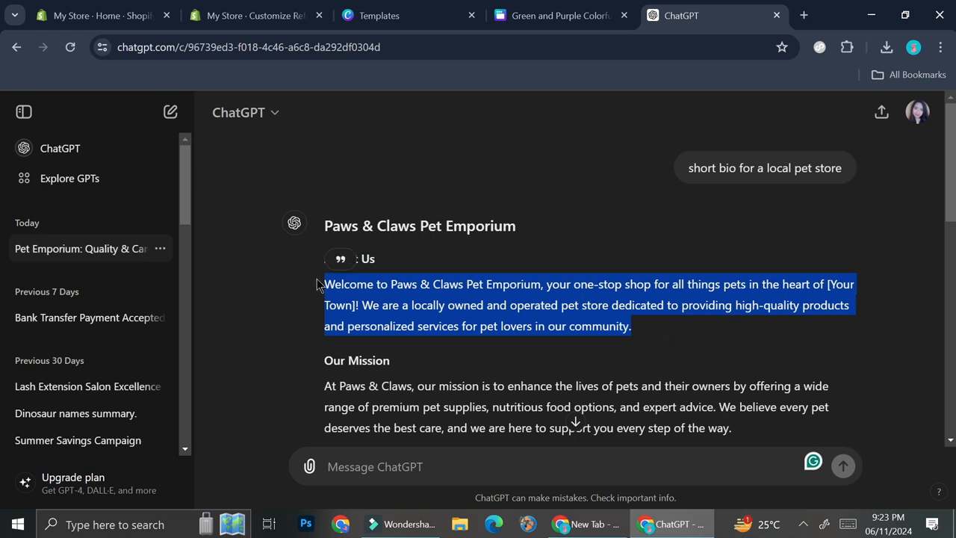
pyautogui.click(514, 15)
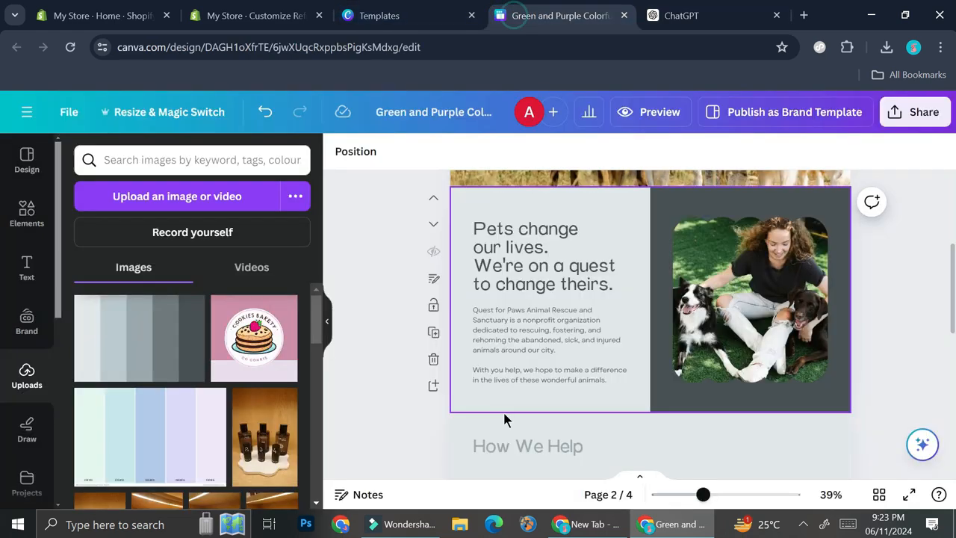
pyautogui.doubleClick(549, 329)
pyautogui.click(605, 330)
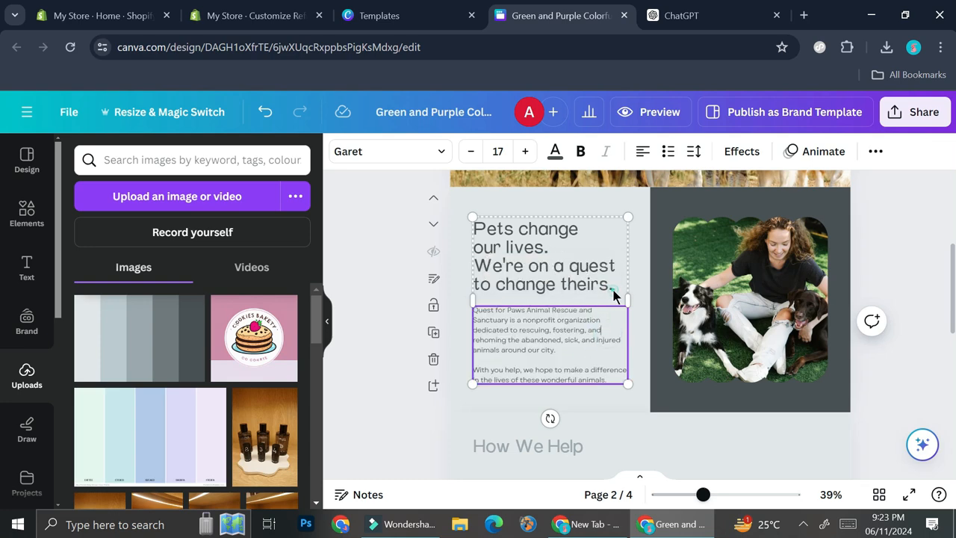
# - Replace the "Pets change our lives" heading on page 2 with "Welcome to Happy Pet"
pyautogui.click(612, 293)
pyautogui.doubleClick(572, 258)
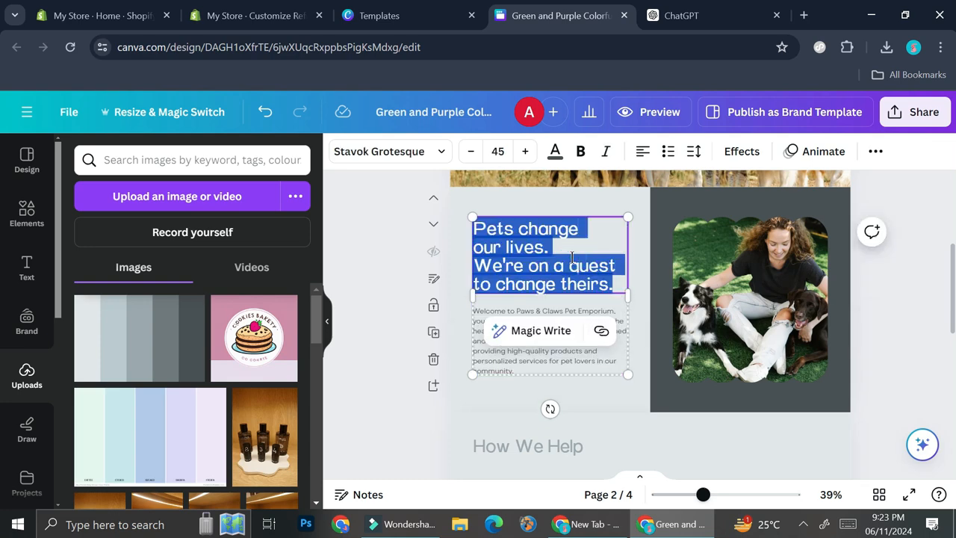
pyautogui.write('Welcome to Happ')
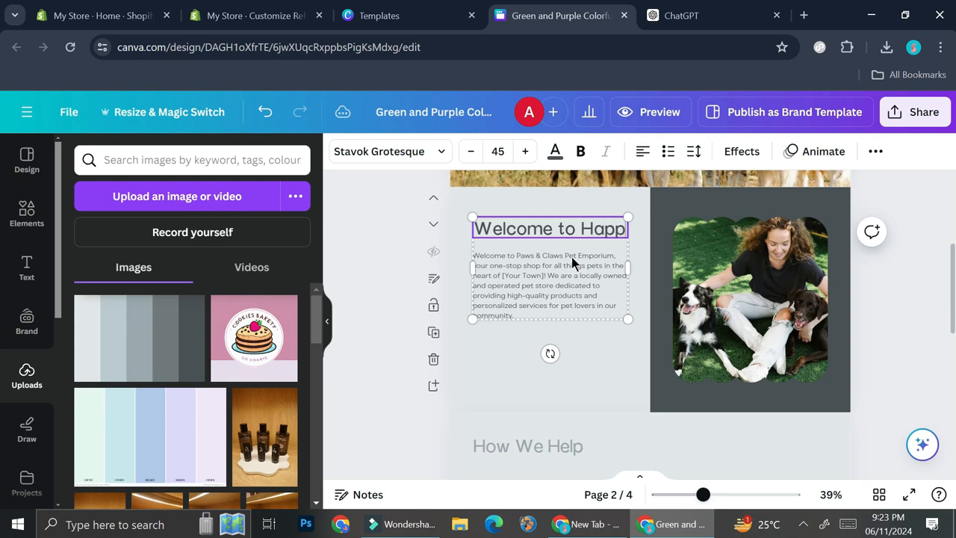
pyautogui.write('y Pet')
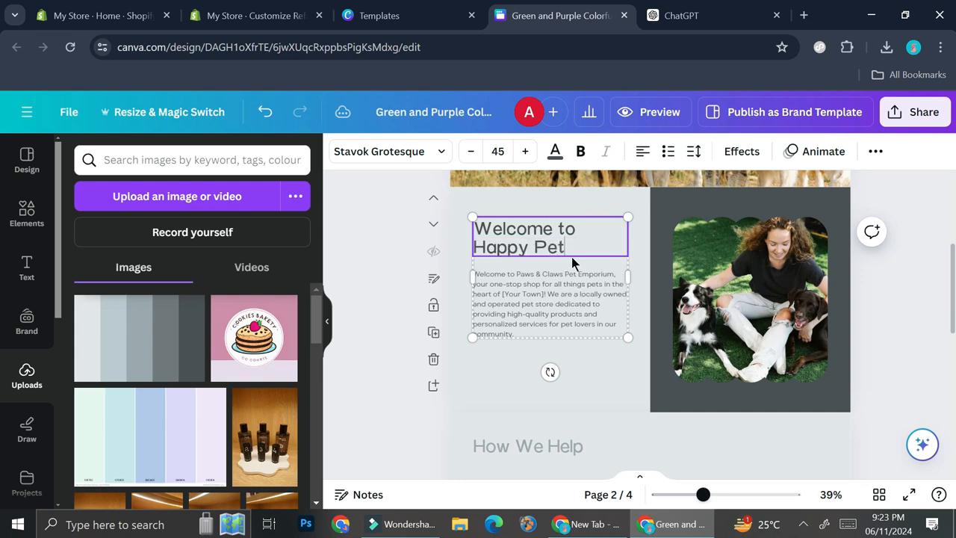
pyautogui.click(639, 272)
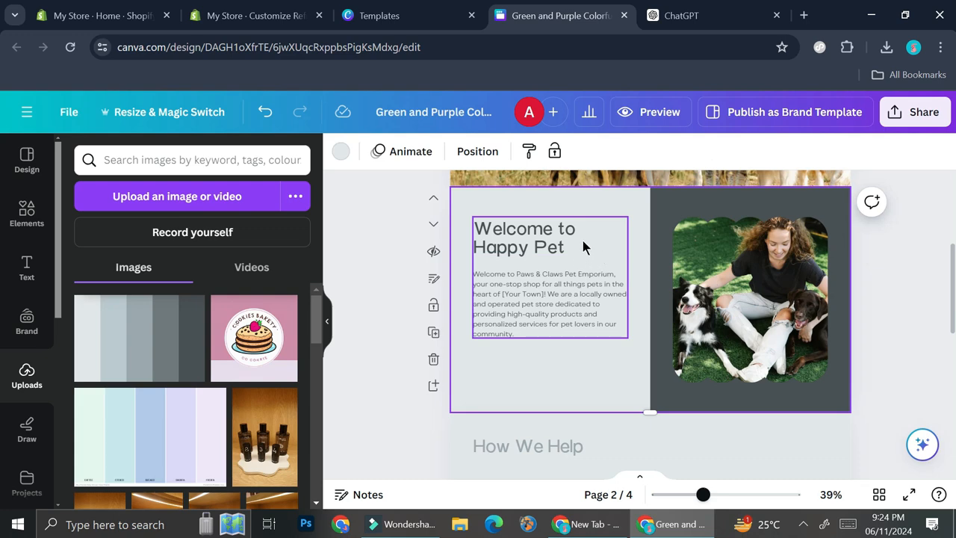
# - Search the elements library for "paw prints" and limit the results to graphics
pyautogui.click(38, 224)
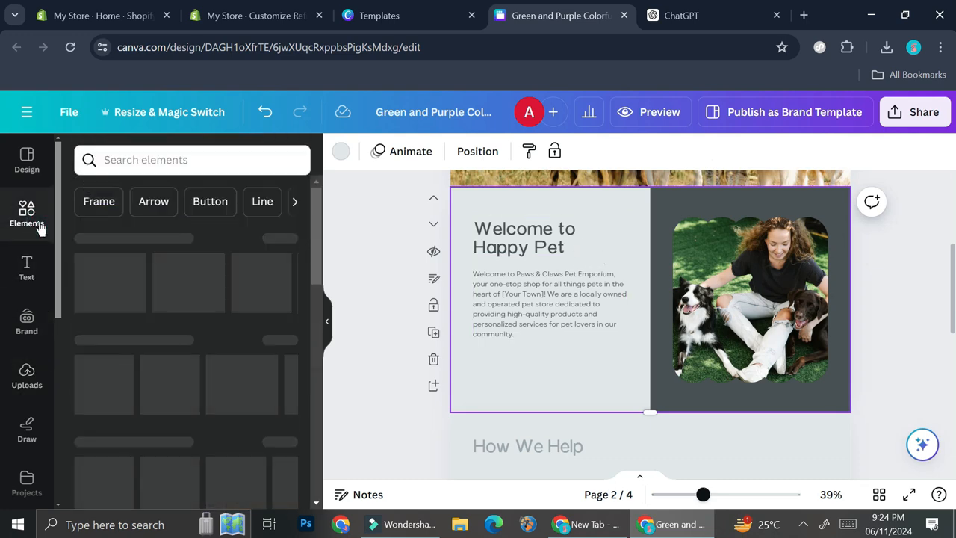
pyautogui.click(208, 168)
pyautogui.write('p')
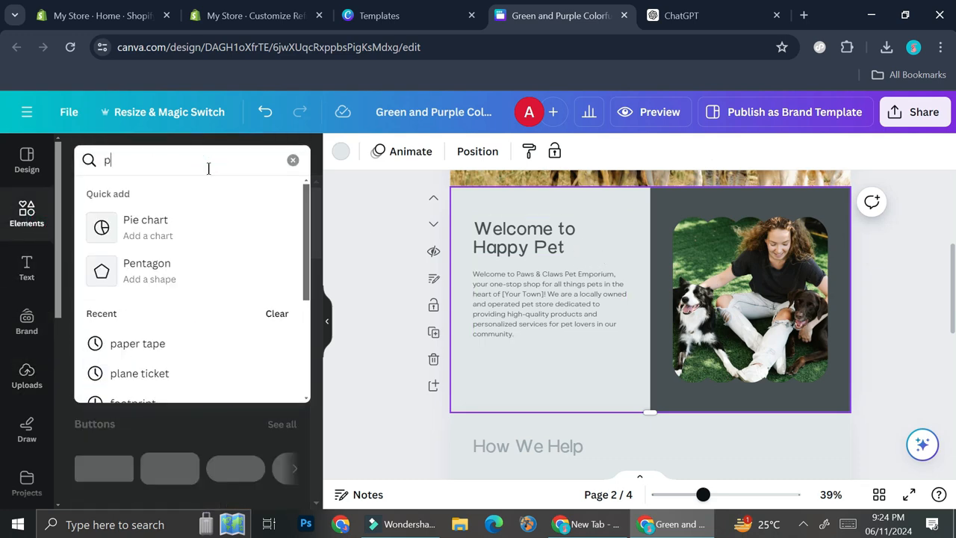
pyautogui.write('aw prints')
pyautogui.press('Return')
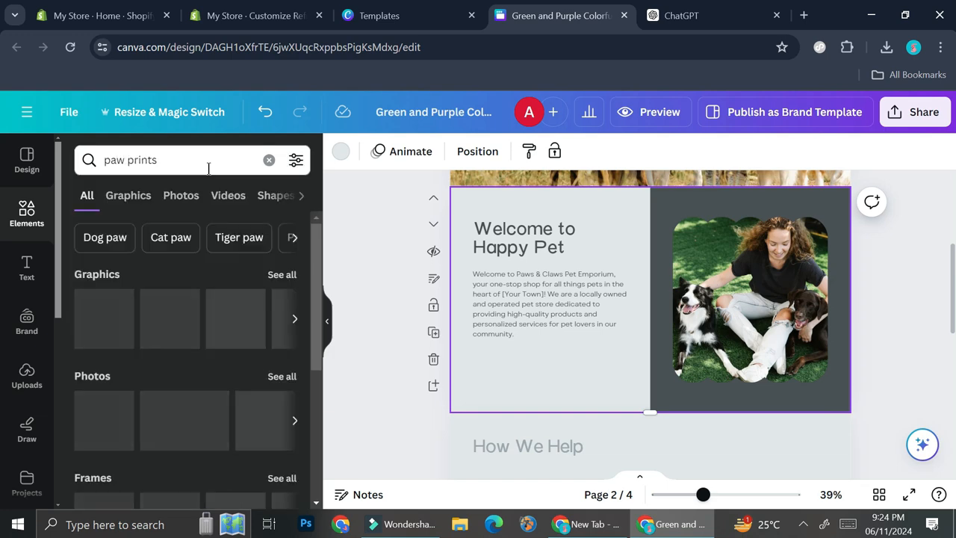
pyautogui.click(130, 196)
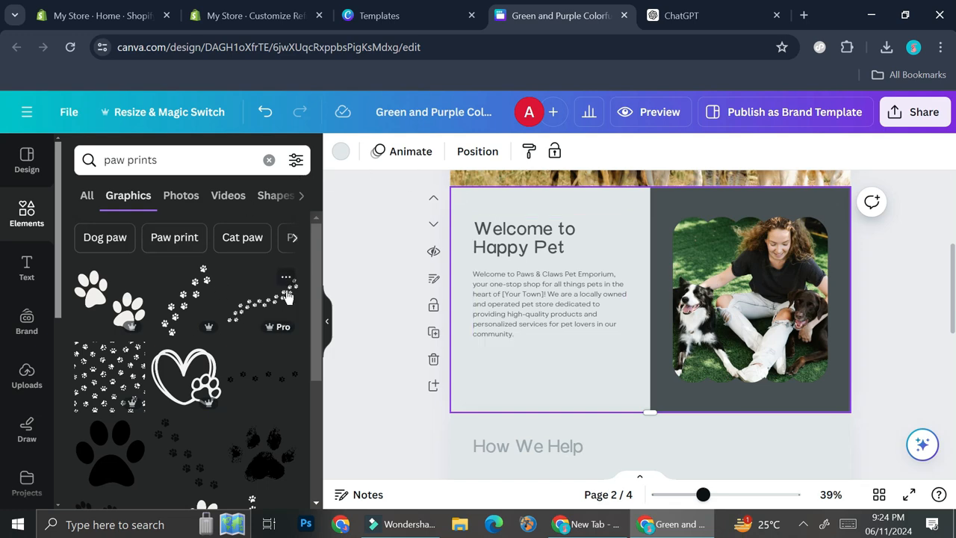
# - Add the rough black paw print graphic to page 2, shrunk and tilted, beside the "Welcome to Happy Pet" heading
pyautogui.scroll(-2, 246, 314)
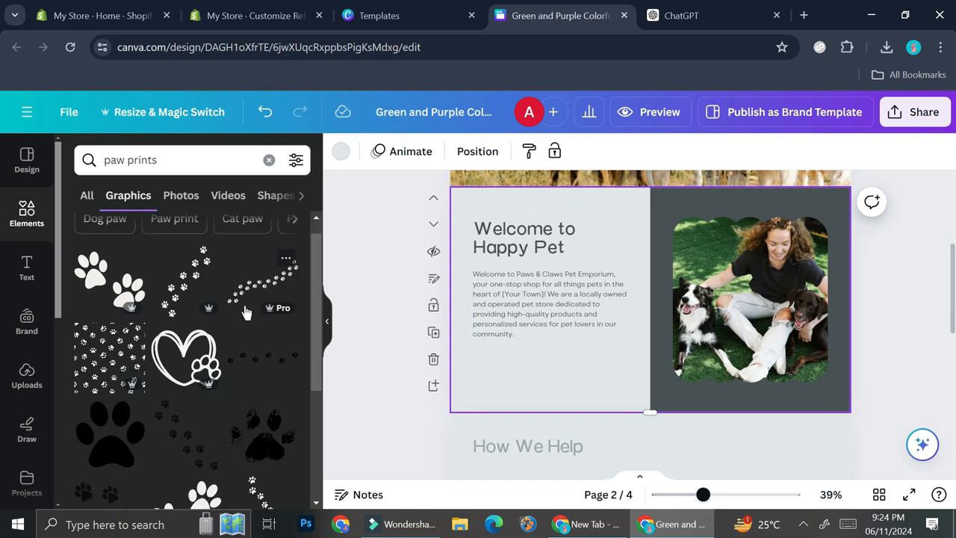
pyautogui.click(271, 380)
pyautogui.moveTo(620, 284); pyautogui.dragTo(576, 231)
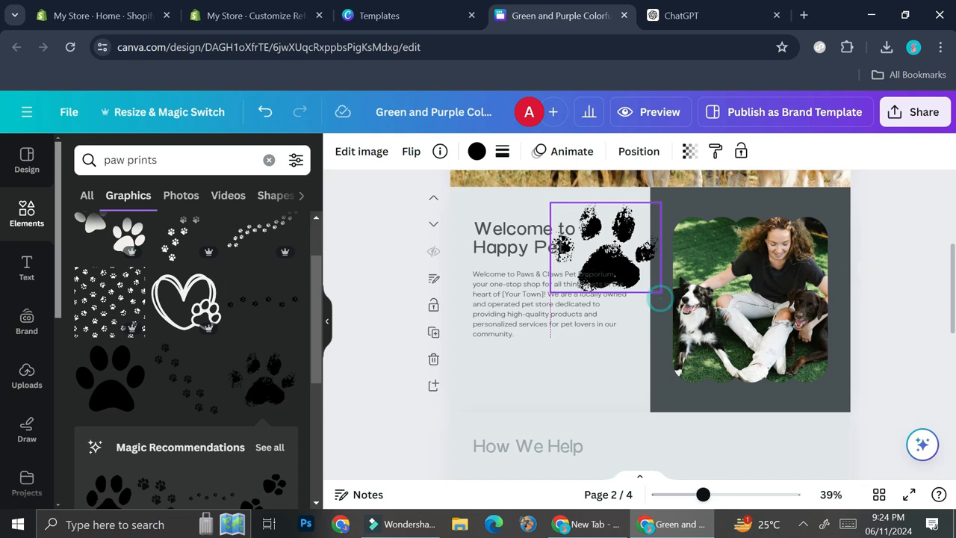
pyautogui.moveTo(668, 301); pyautogui.dragTo(612, 260)
pyautogui.moveTo(603, 226)
pyautogui.mouseDown()
pyautogui.moveTo(628, 255)
pyautogui.moveTo(598, 217)
pyautogui.mouseUp()
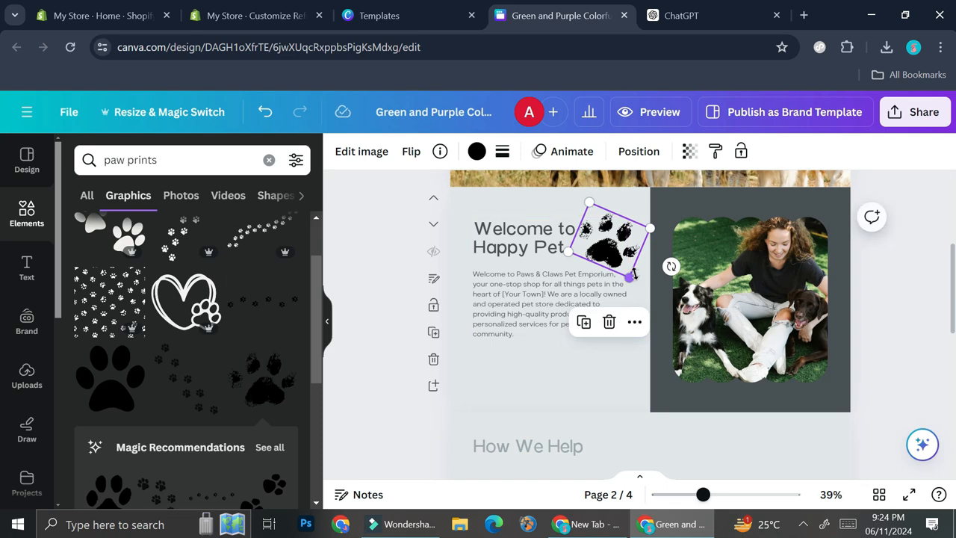
pyautogui.moveTo(630, 277); pyautogui.dragTo(614, 245)
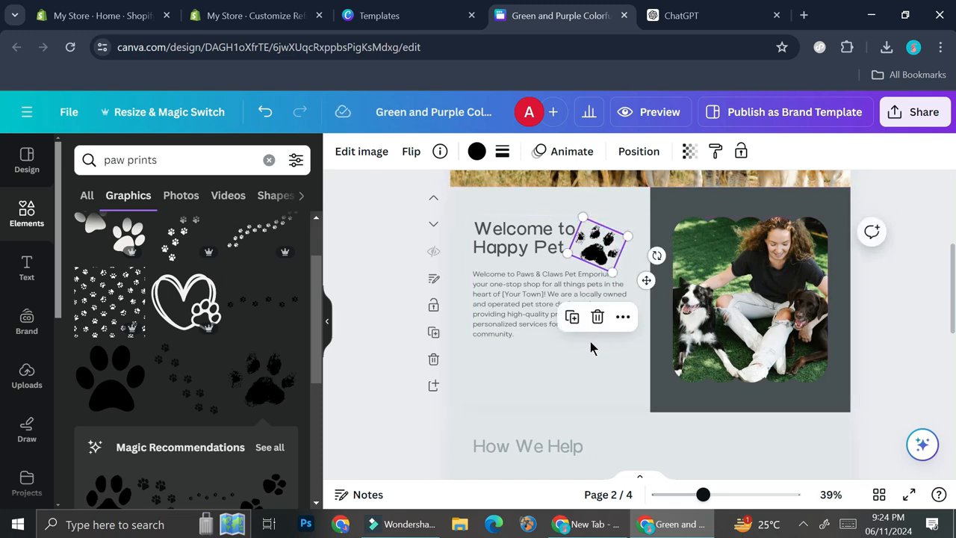
# - Duplicate the paw print and place the copy, tilted the other way, below the paragraph at the page's lower left
pyautogui.scroll(-2, 142, 333)
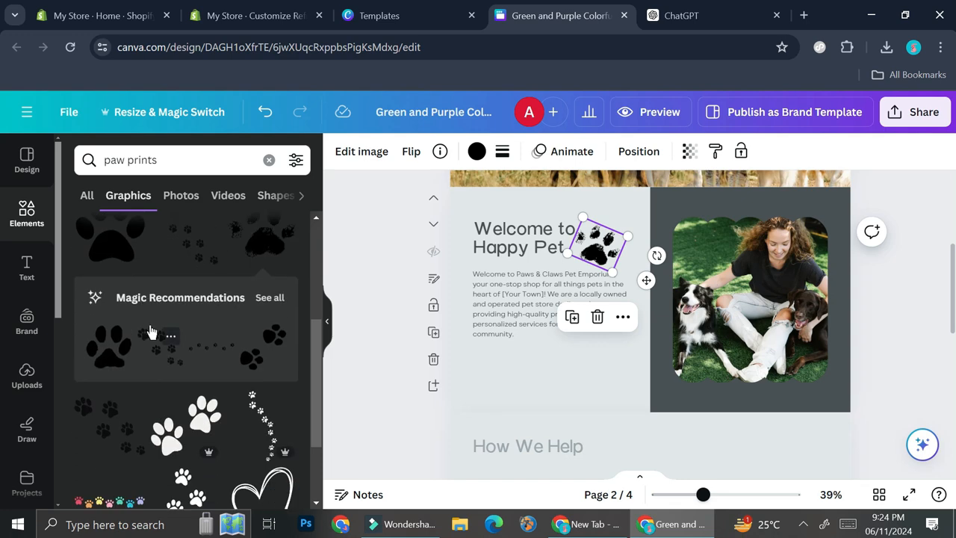
pyautogui.click(573, 318)
pyautogui.moveTo(620, 270); pyautogui.dragTo(516, 406)
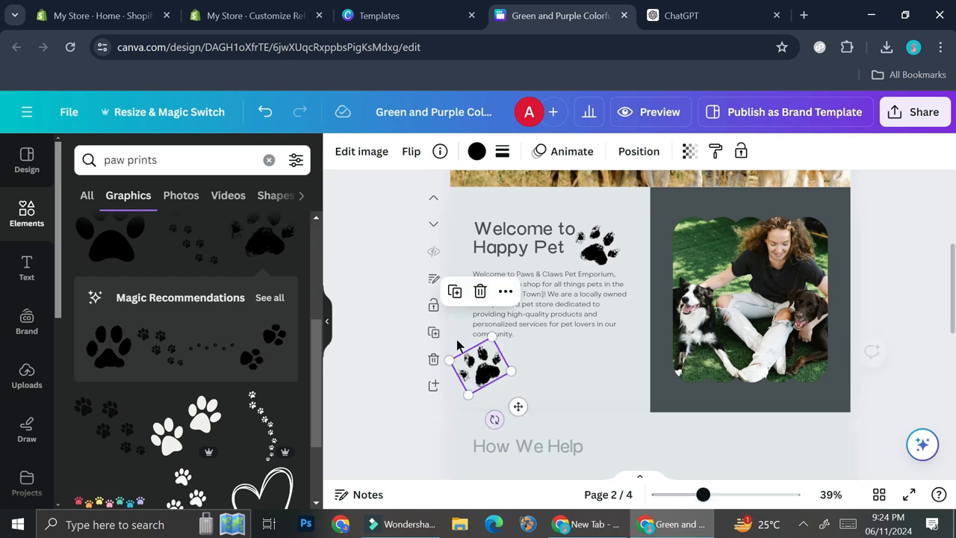
# - Search the elements library for "pet food" and limit the results to photos
pyautogui.click(749, 298)
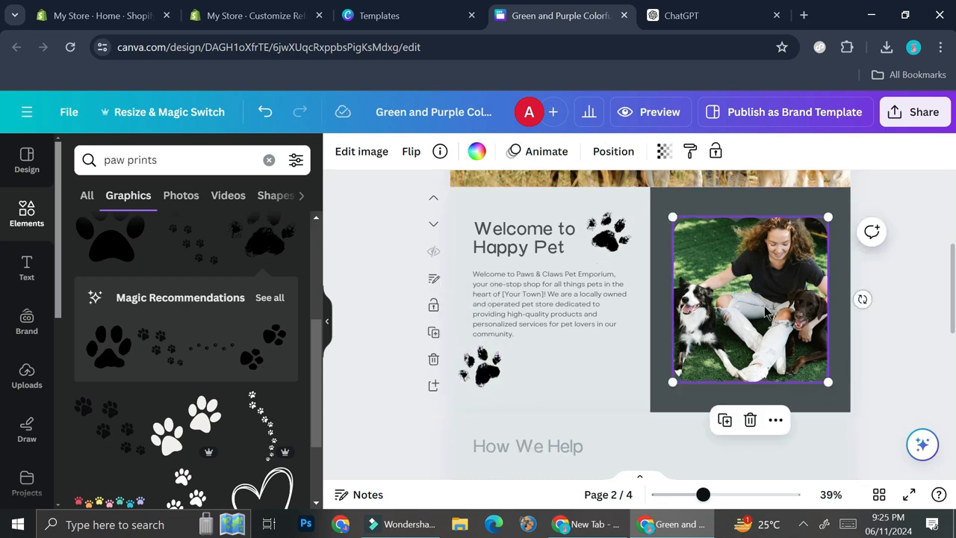
pyautogui.click(28, 376)
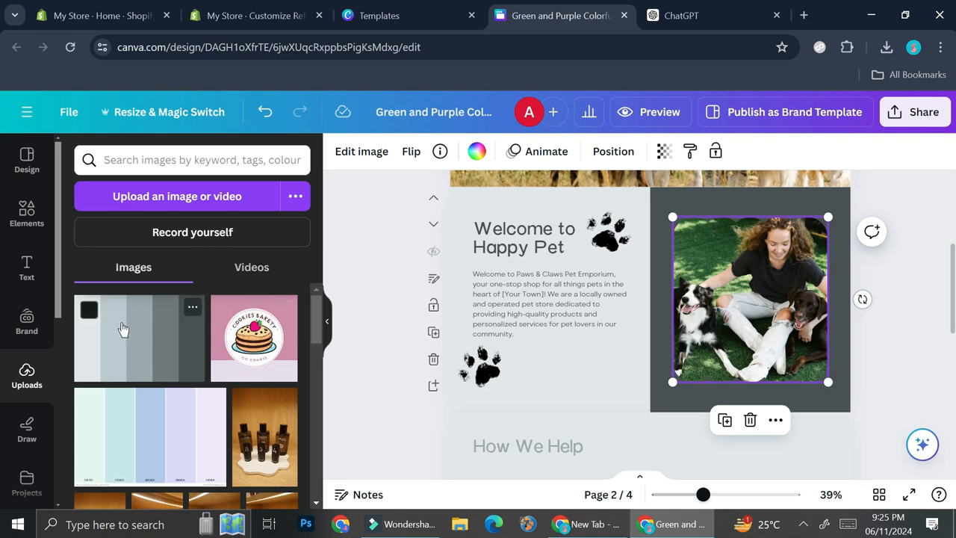
pyautogui.click(28, 217)
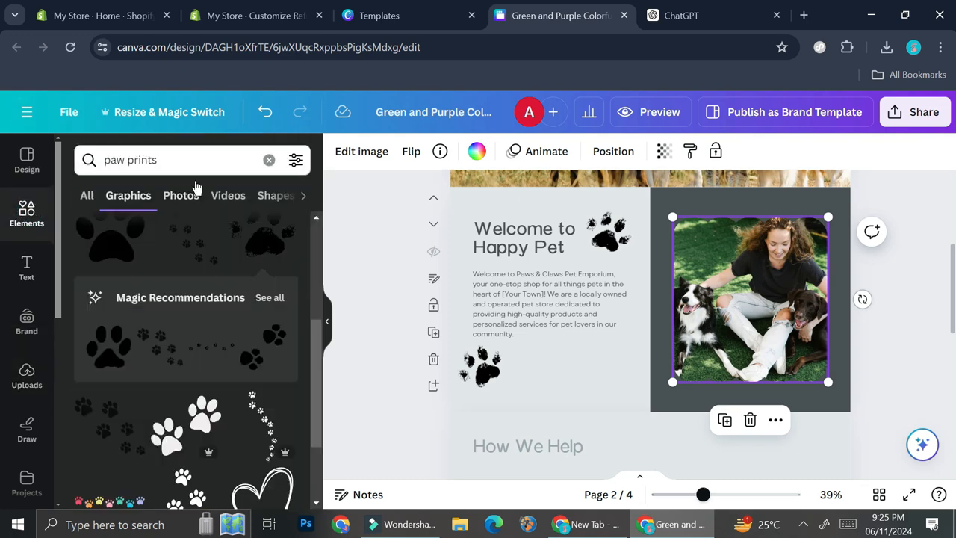
pyautogui.click(269, 160)
pyautogui.click(202, 163)
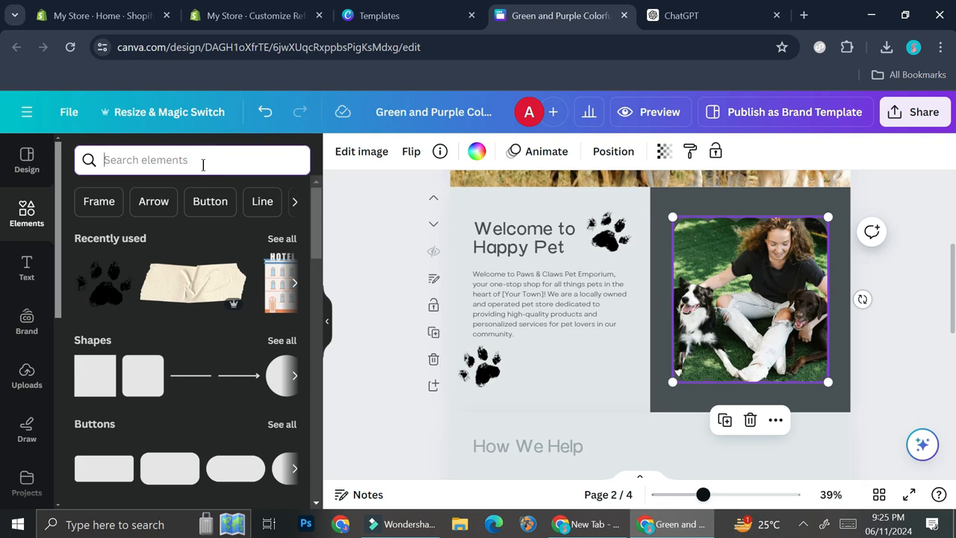
pyautogui.write('pet ')
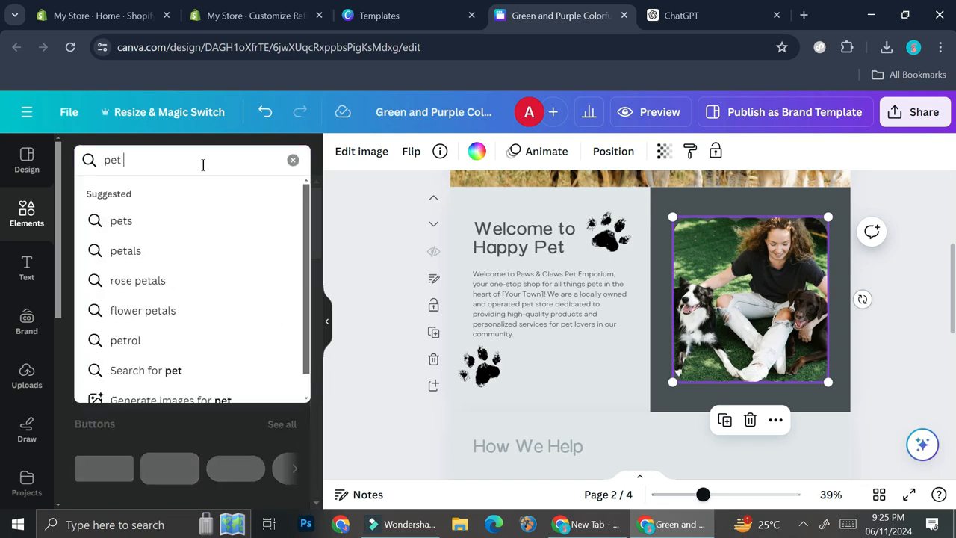
pyautogui.write('food')
pyautogui.press('Return')
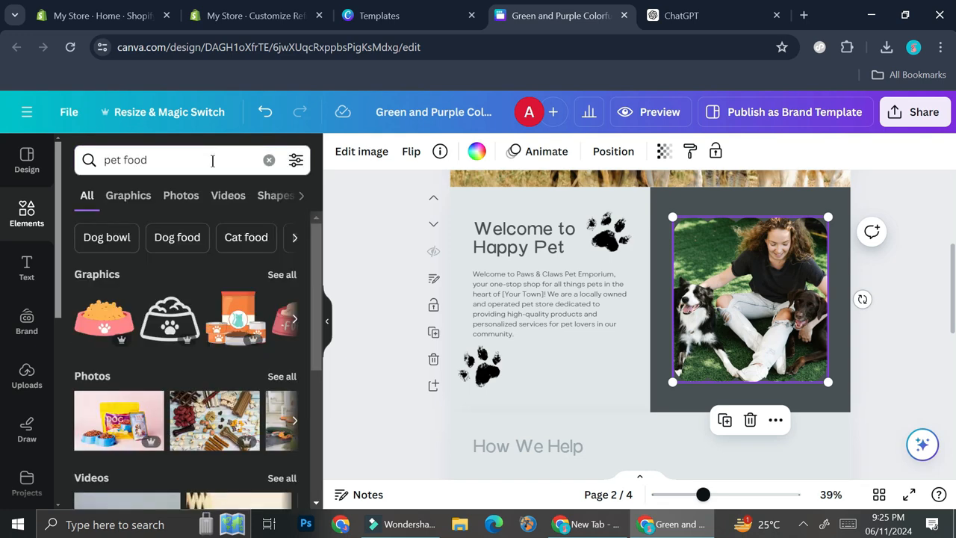
pyautogui.click(278, 377)
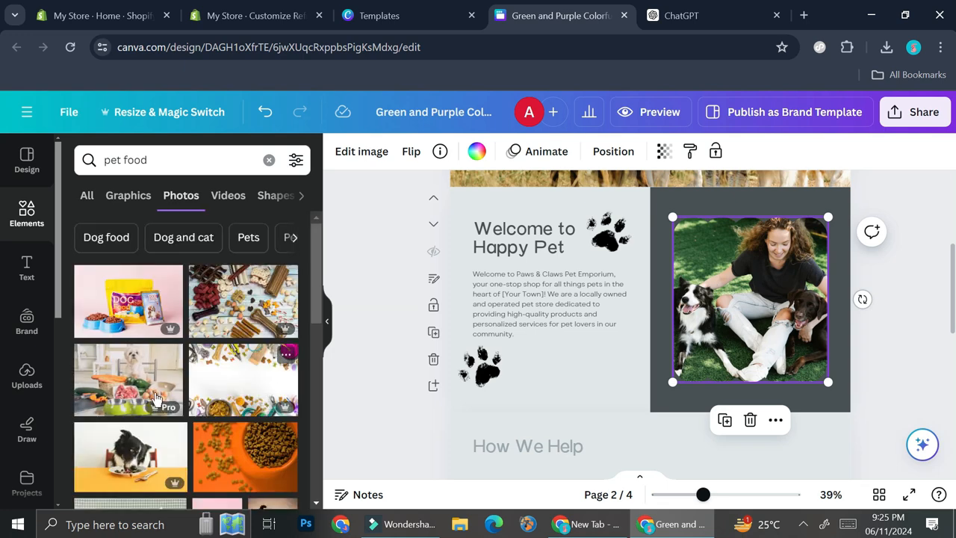
# - Replace the page 1 photo with the cat and dog food pouches, and the page 2 framed photo with the white dog and bone biscuit
pyautogui.scroll(-3, 163, 396)
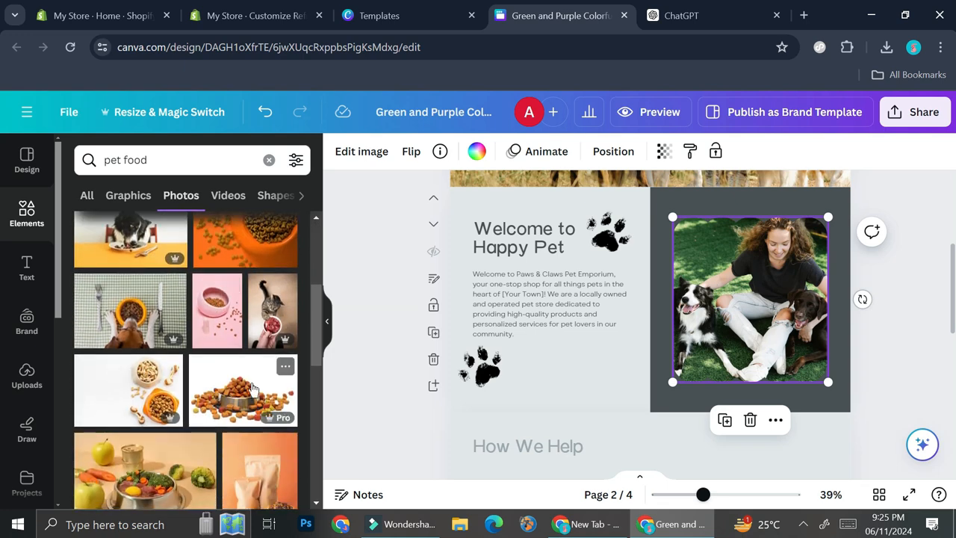
pyautogui.scroll(-2, 250, 385)
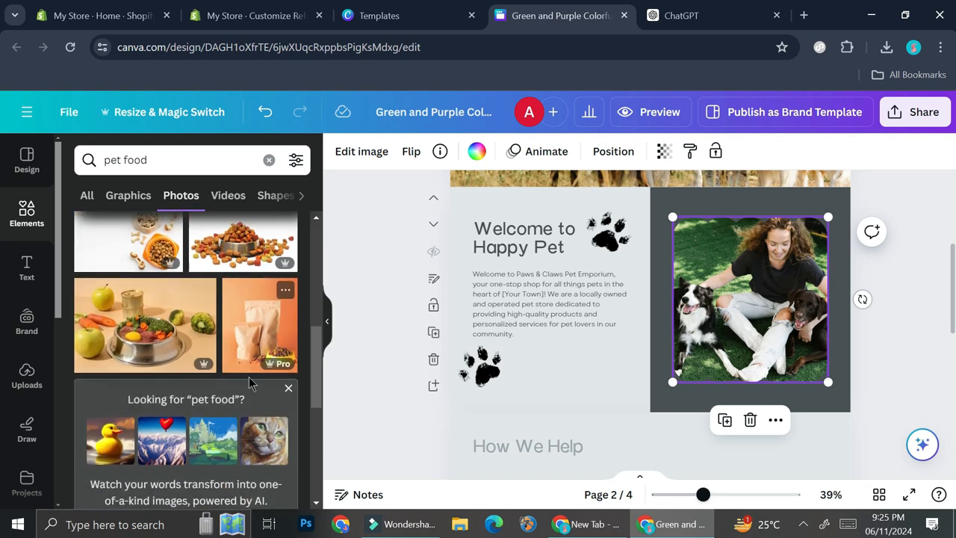
pyautogui.scroll(-3, 250, 383)
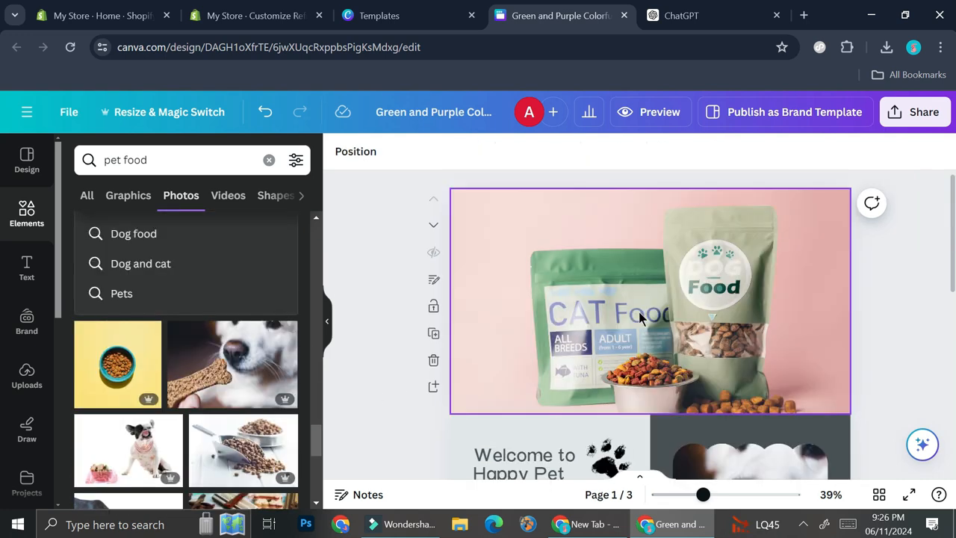
pyautogui.scroll(-1, 639, 311)
pyautogui.scroll(-3, 640, 310)
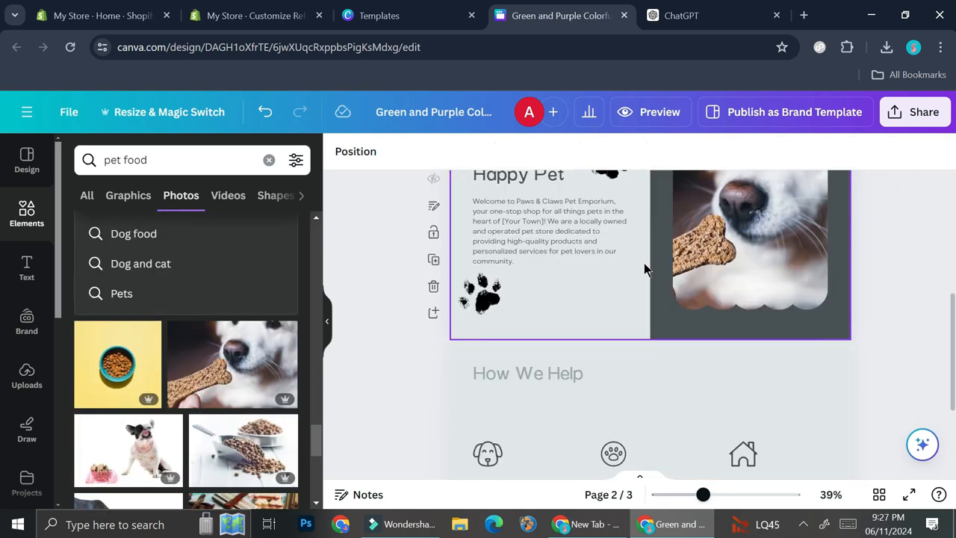
# - Download all three pages of the design as PNG files
pyautogui.scroll(-2, 641, 271)
pyautogui.scroll(3, 726, 274)
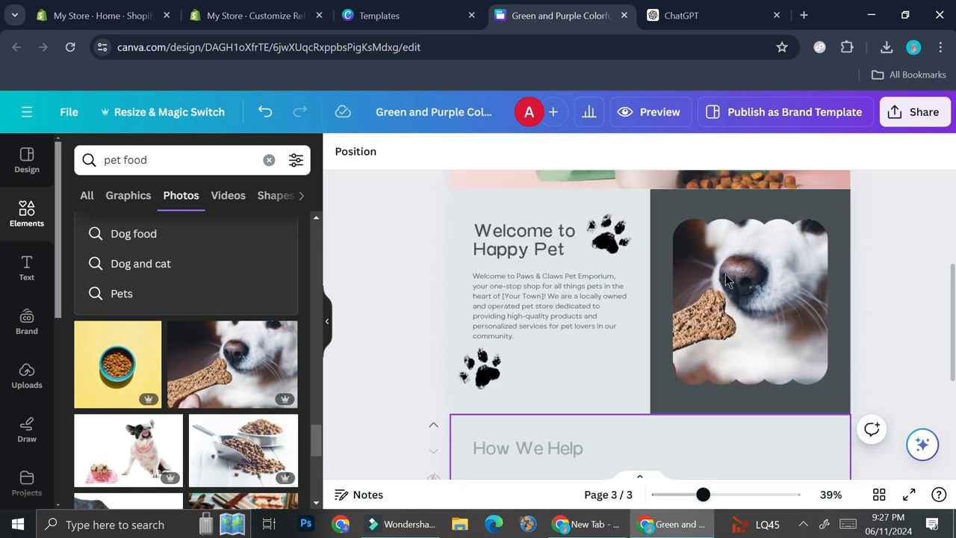
pyautogui.scroll(3, 725, 274)
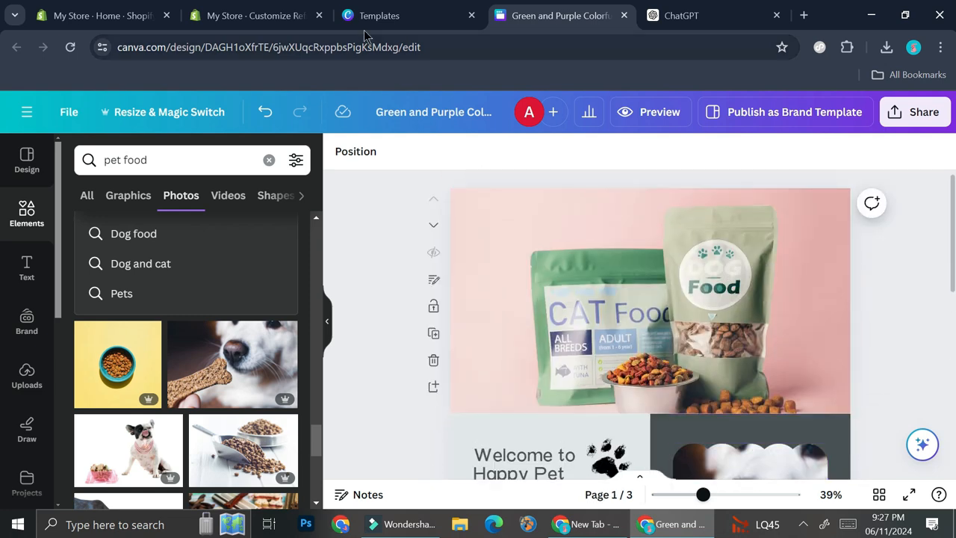
pyautogui.click(914, 112)
pyautogui.scroll(-2, 792, 325)
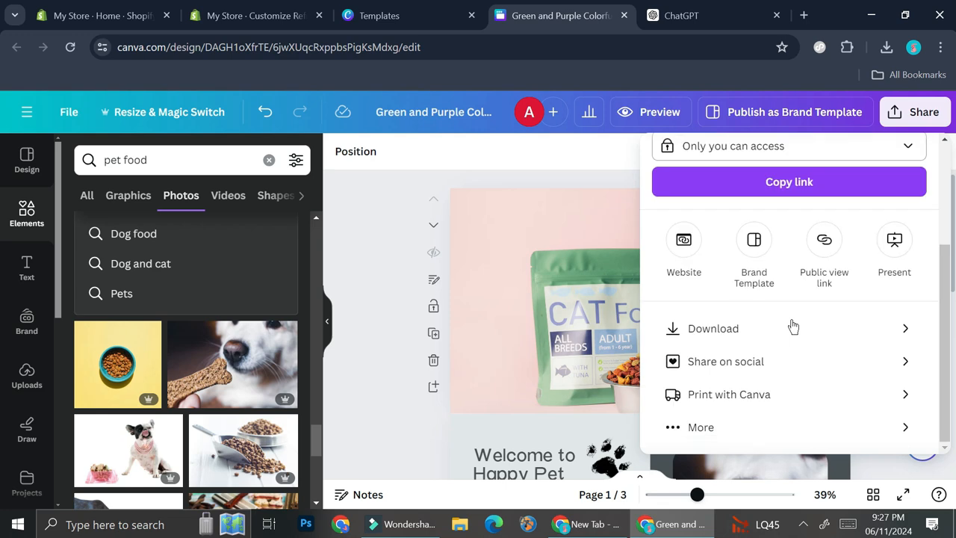
pyautogui.click(721, 327)
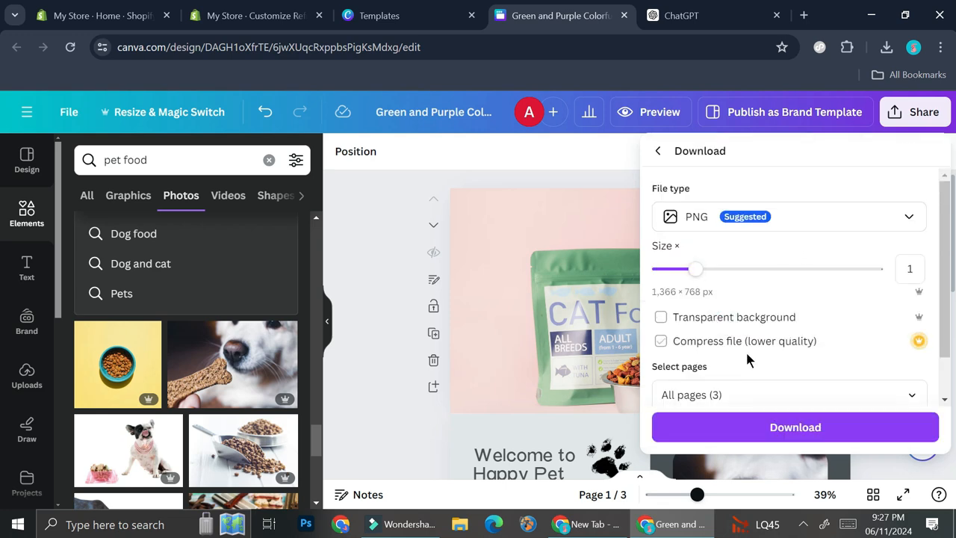
pyautogui.scroll(-2, 775, 320)
pyautogui.click(764, 427)
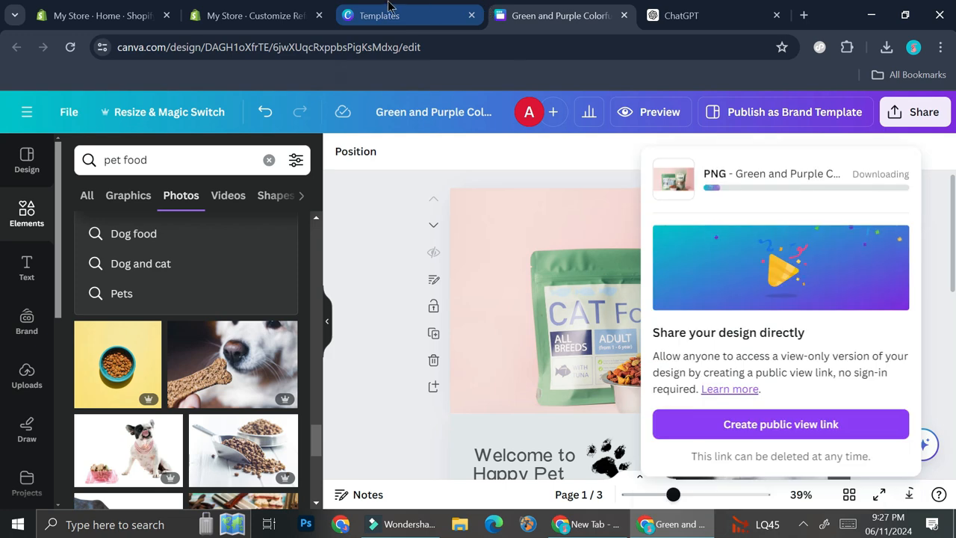
# - Switch to the Shopify theme editor and set the Home_4 pet food image as the picture of the home page slideshow's slide
pyautogui.hotkey('ctrl', '2')
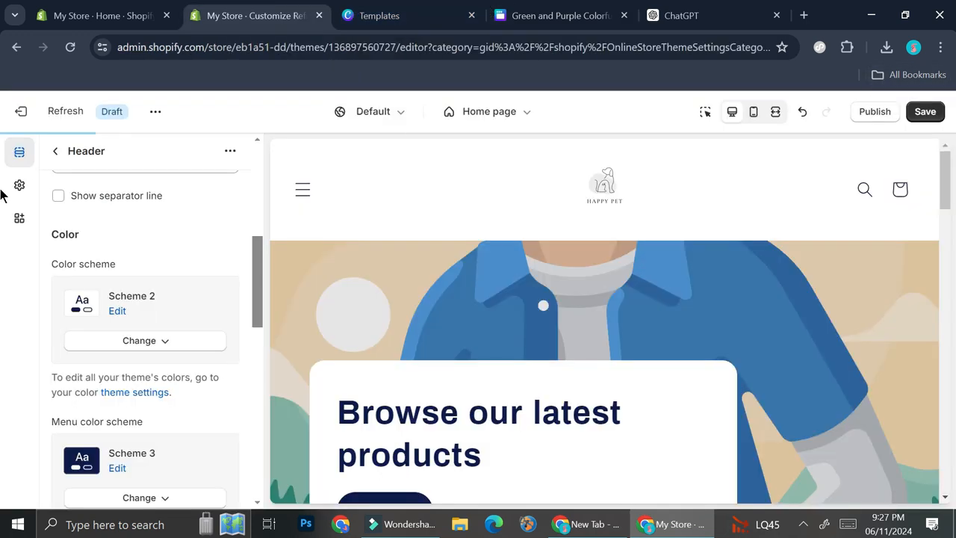
pyautogui.scroll(4, 104, 232)
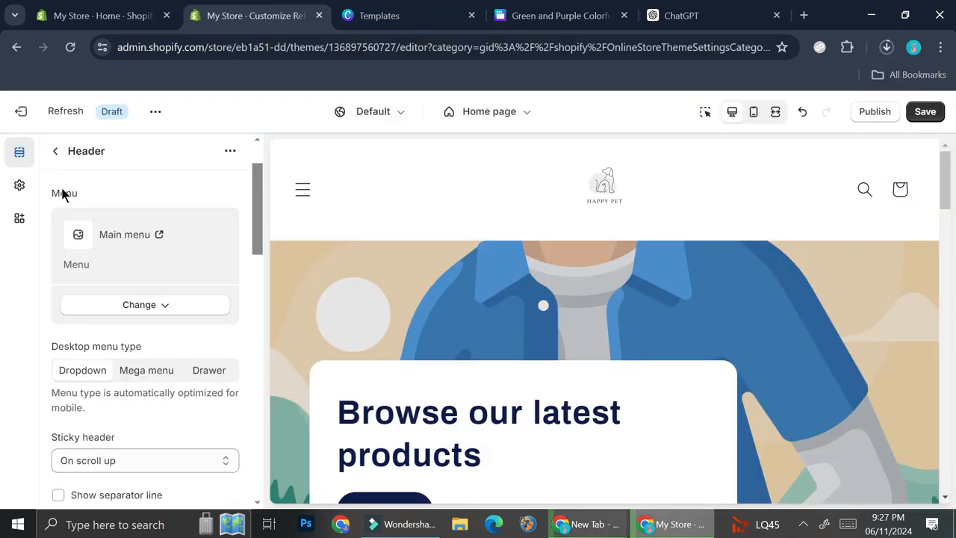
pyautogui.click(58, 152)
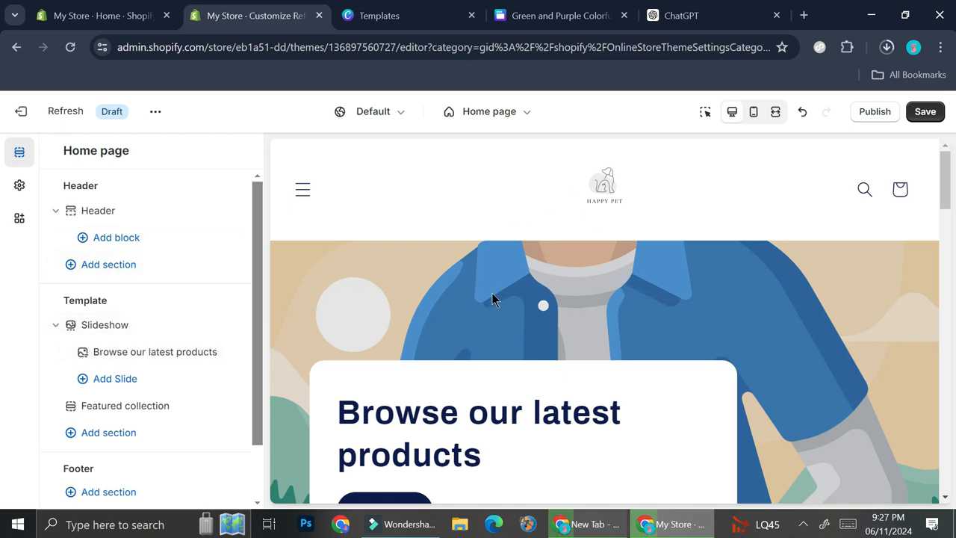
pyautogui.scroll(-2, 647, 287)
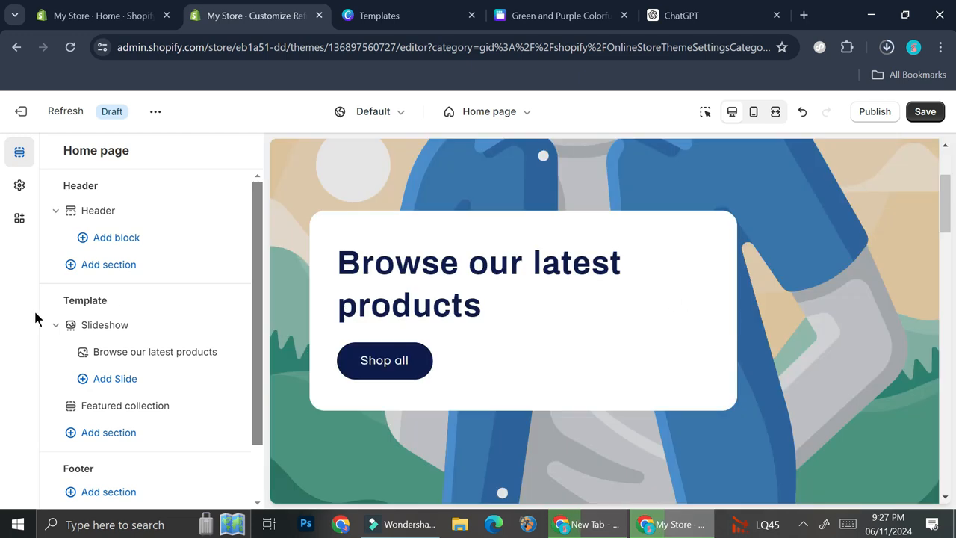
pyautogui.click(102, 326)
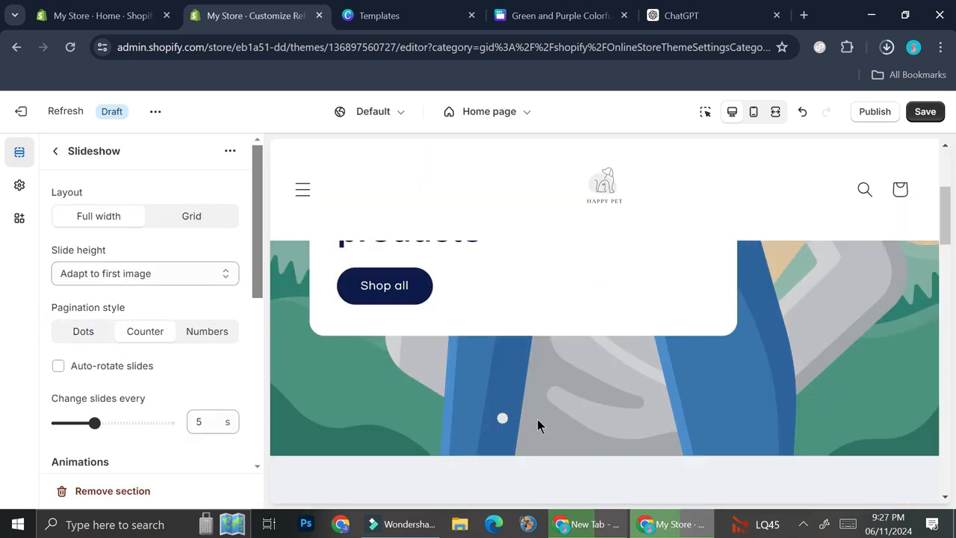
pyautogui.scroll(-2, 150, 336)
pyautogui.scroll(2, 150, 336)
pyautogui.click(170, 228)
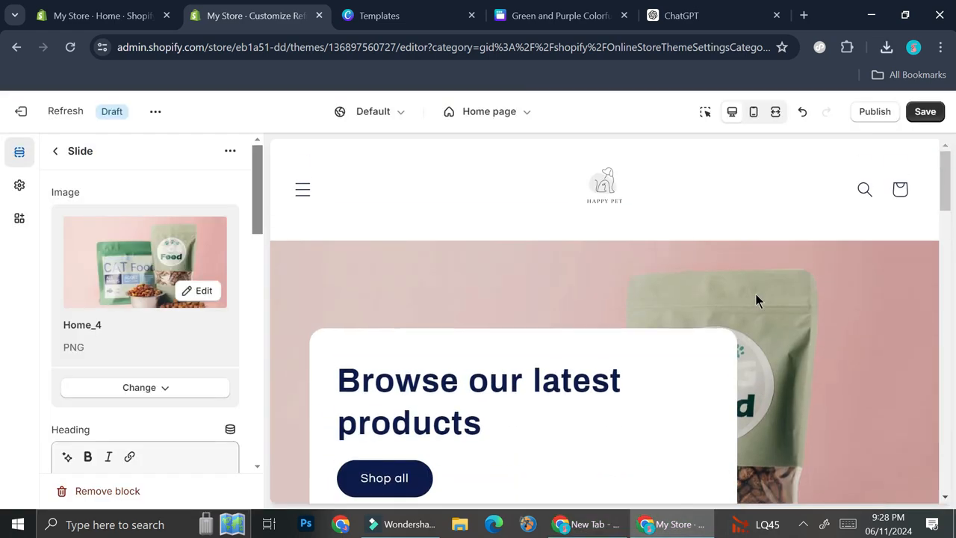
# - Review the slide's preview together with its heading, heading size, subheading and button settings
pyautogui.scroll(-3, 784, 313)
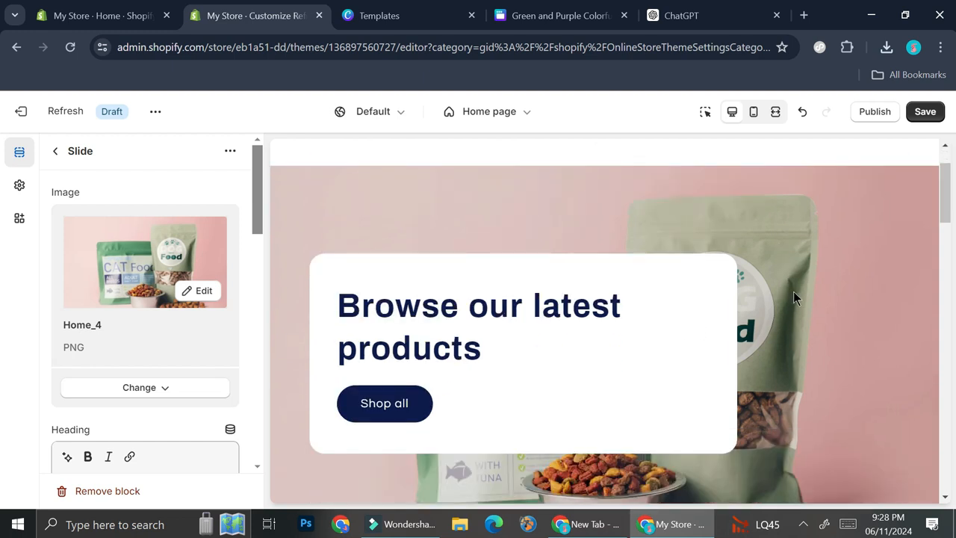
pyautogui.scroll(-1, 187, 320)
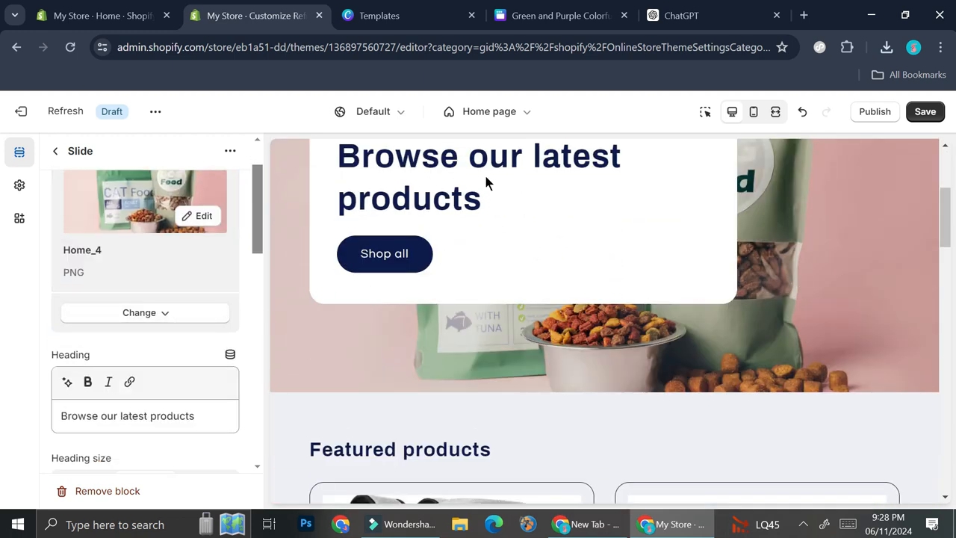
pyautogui.tripleClick(149, 403)
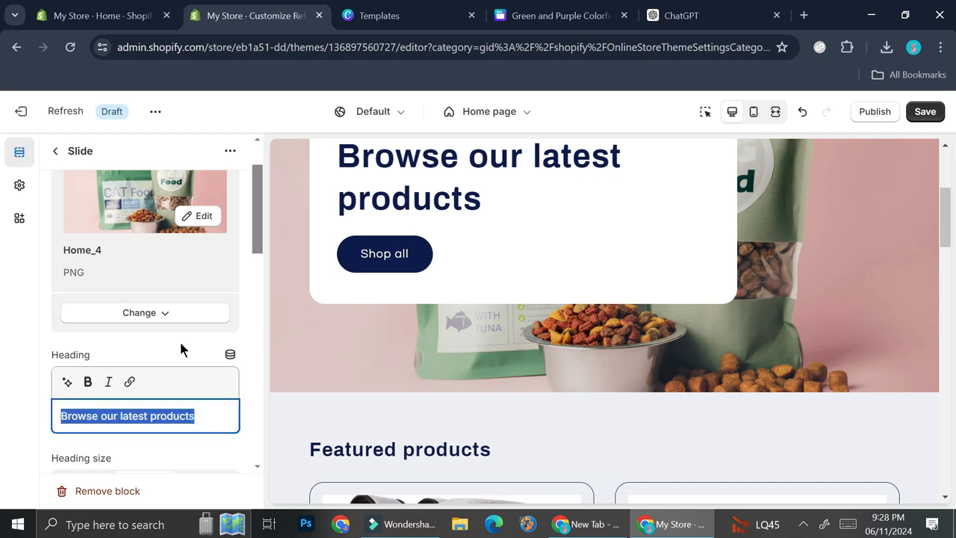
pyautogui.scroll(3, 540, 207)
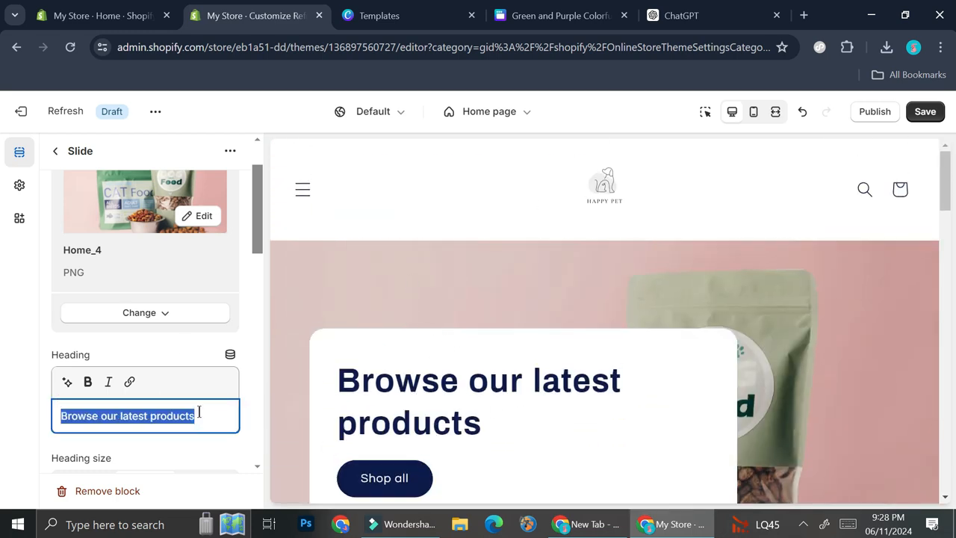
pyautogui.scroll(-2, 153, 404)
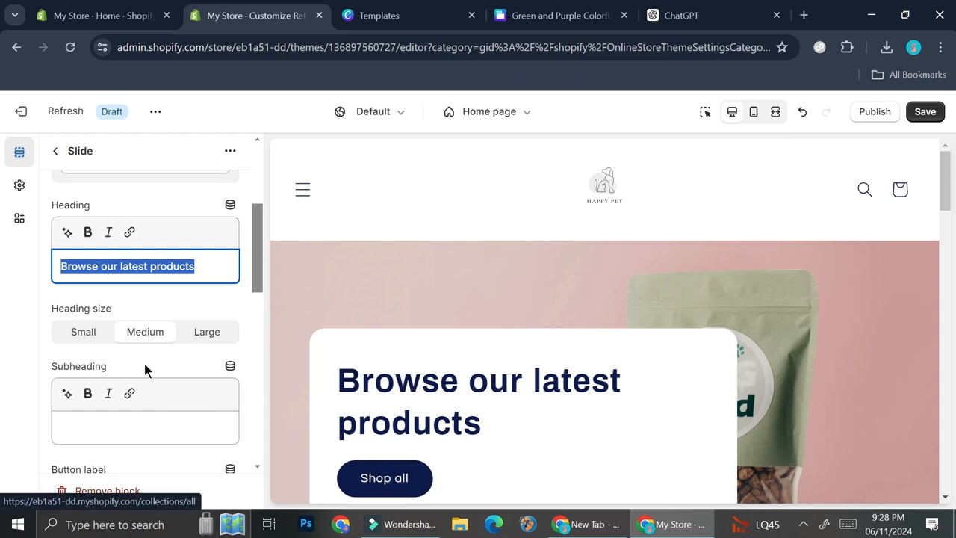
pyautogui.scroll(-3, 153, 357)
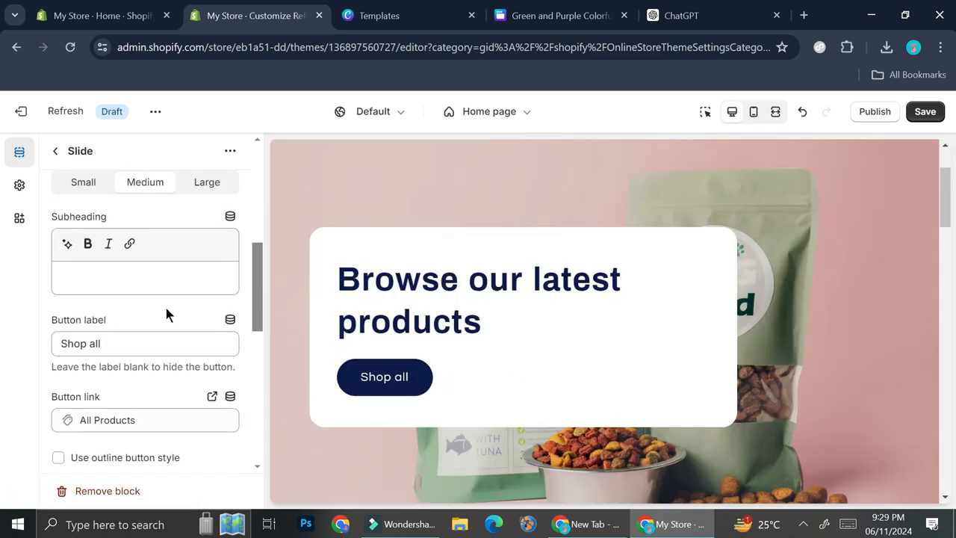
pyautogui.scroll(-1, 109, 322)
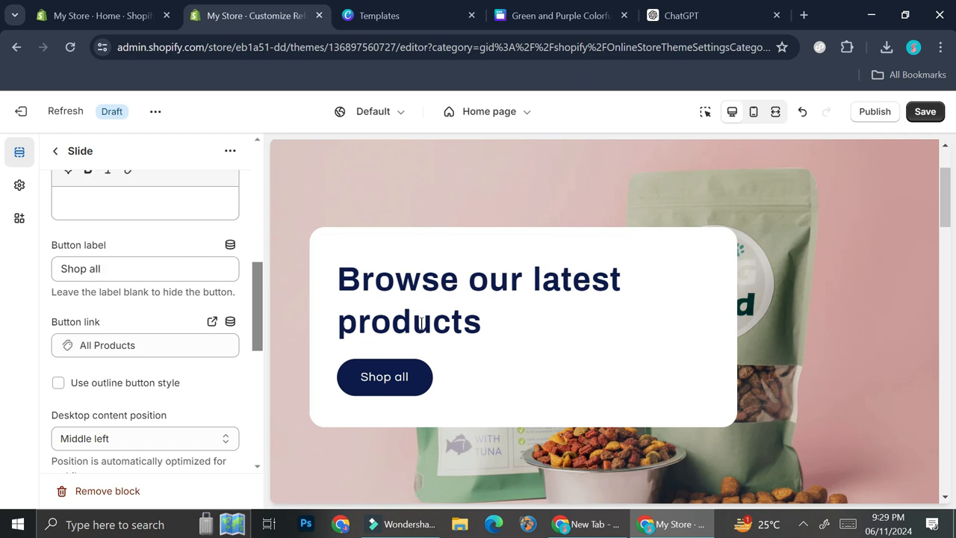
# - Link the slide's "Shop all" button to the Cat Hooded Sweatshirt product
pyautogui.click(151, 268)
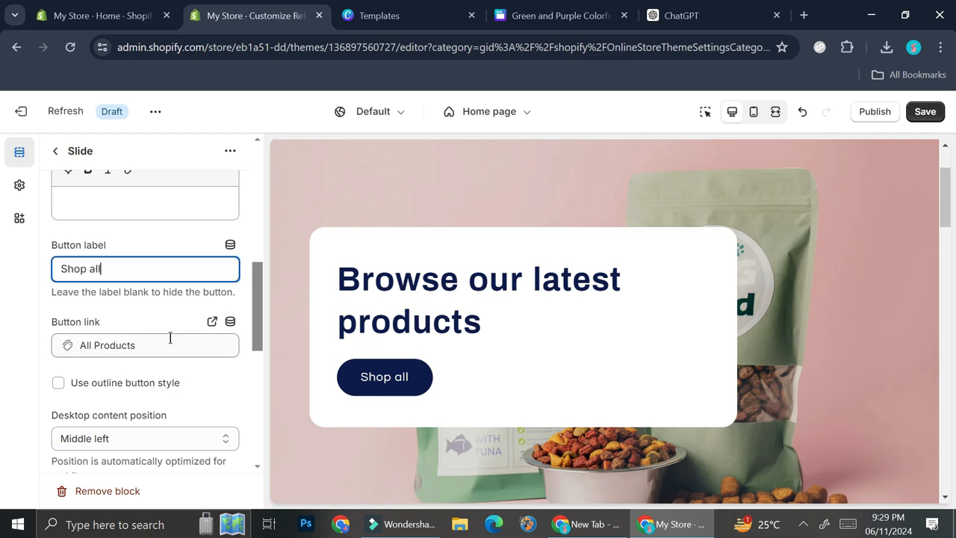
pyautogui.click(169, 339)
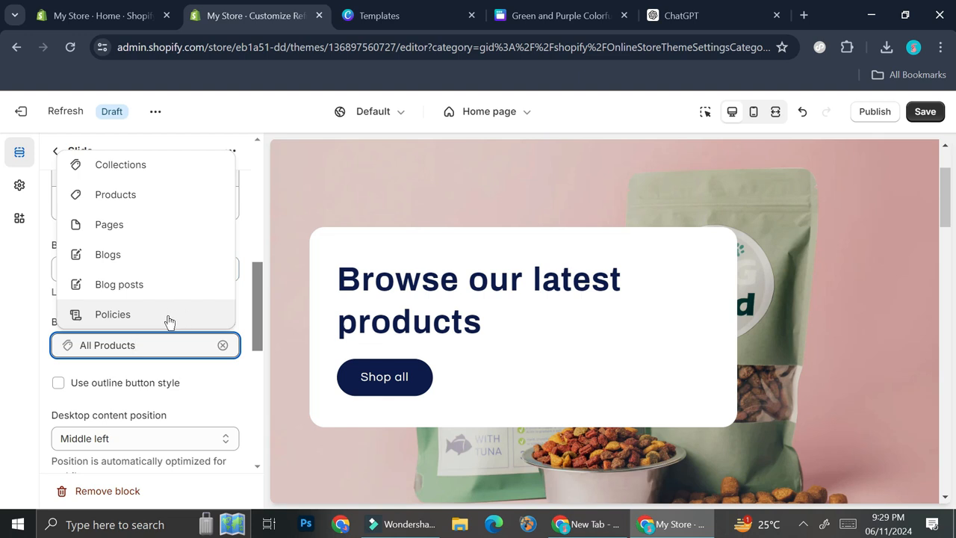
pyautogui.click(122, 196)
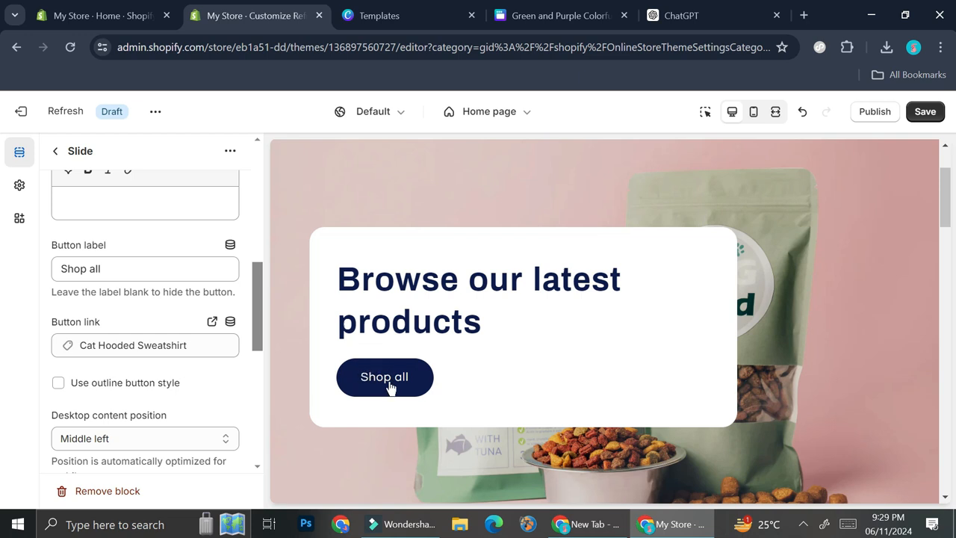
# - Open the home page's Featured collection section and examine the products it shows in the preview
pyautogui.click(55, 151)
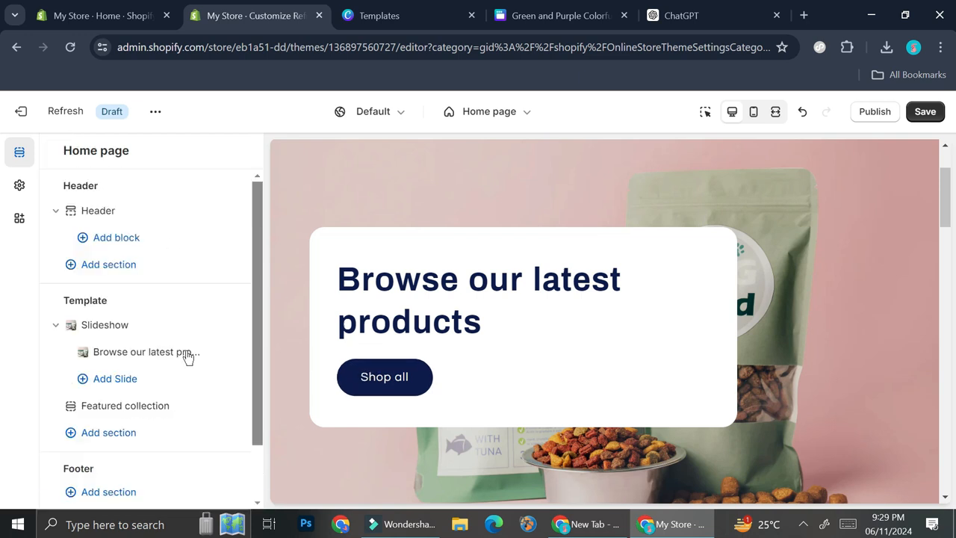
pyautogui.scroll(-1, 184, 330)
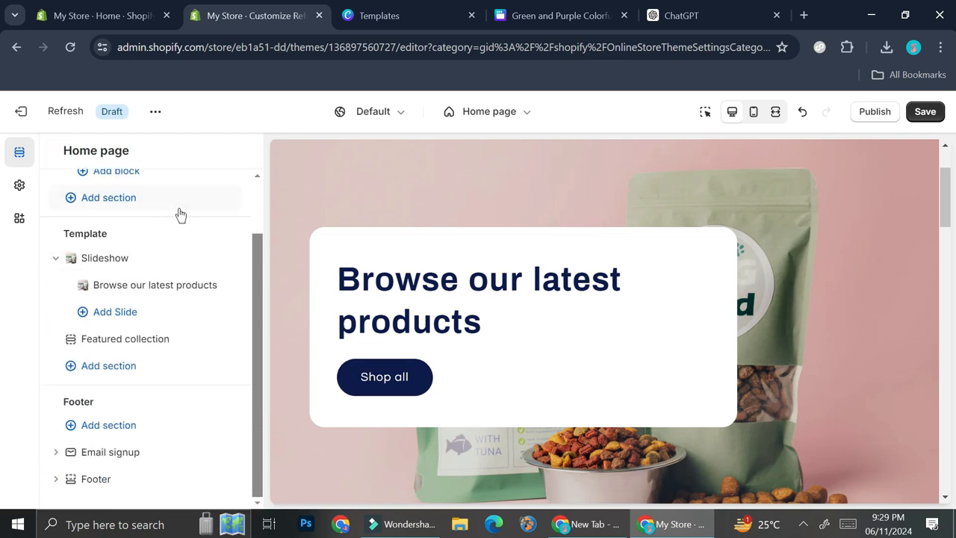
pyautogui.click(135, 341)
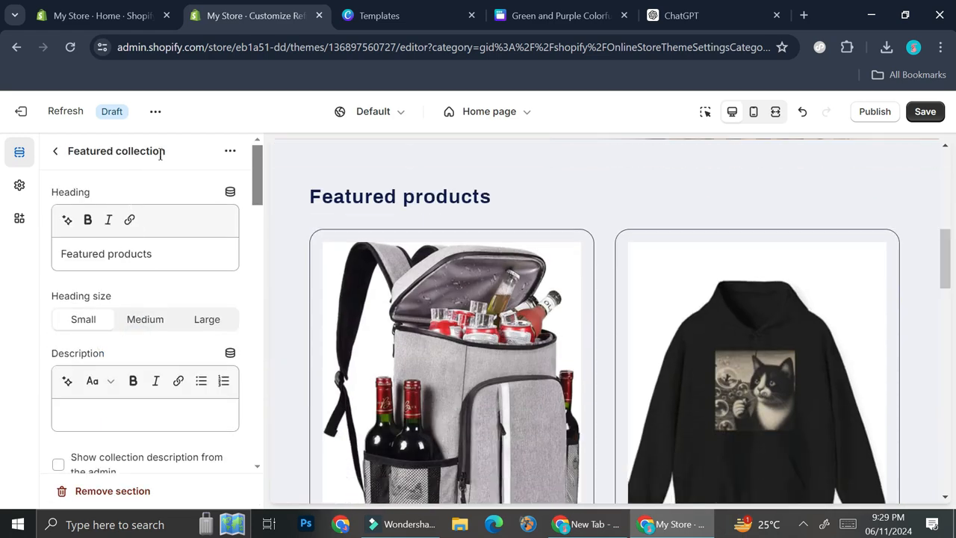
pyautogui.scroll(-8, 600, 252)
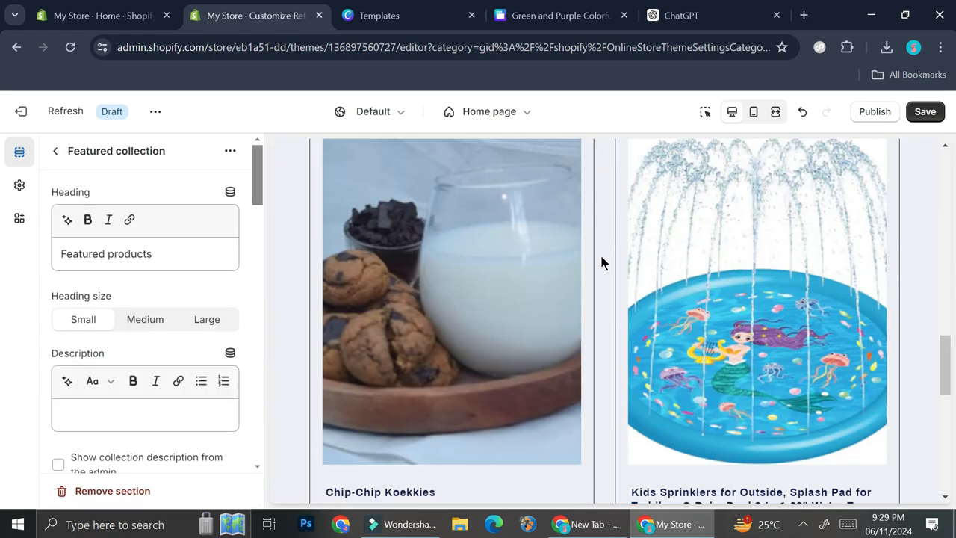
pyautogui.scroll(-4, 620, 240)
pyautogui.scroll(6, 674, 235)
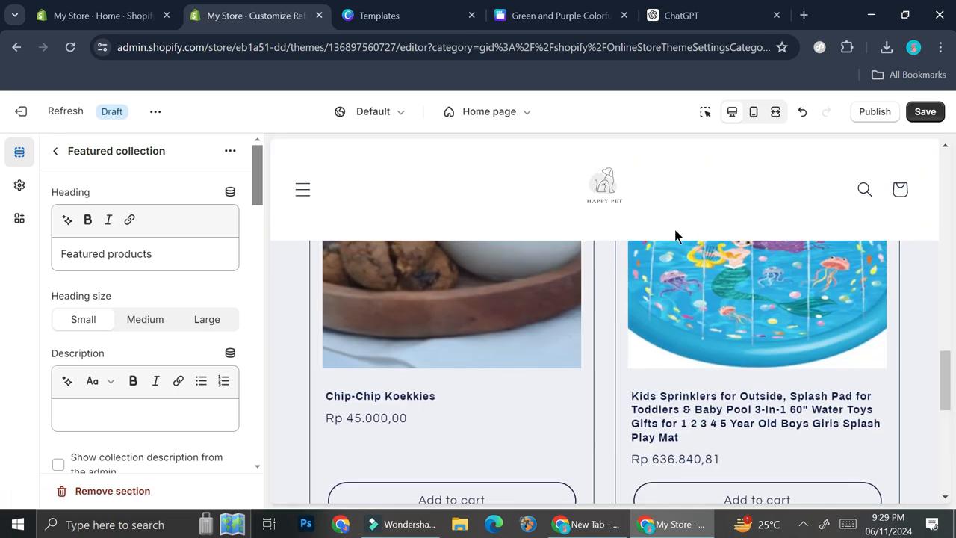
pyautogui.scroll(5, 598, 336)
pyautogui.scroll(-2, 598, 337)
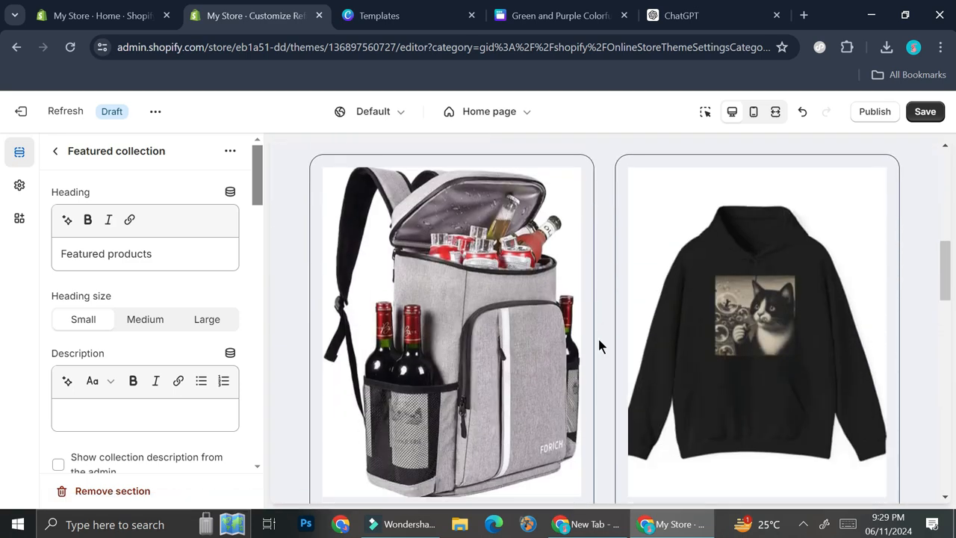
pyautogui.scroll(-2, 601, 340)
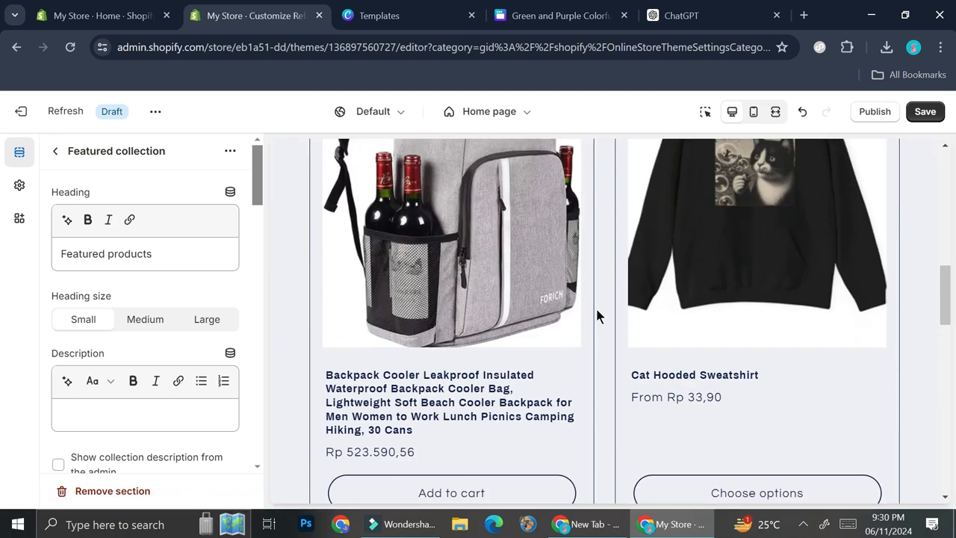
# - Switch to the Shopify admin and look through the store's full product list
pyautogui.click(77, 8)
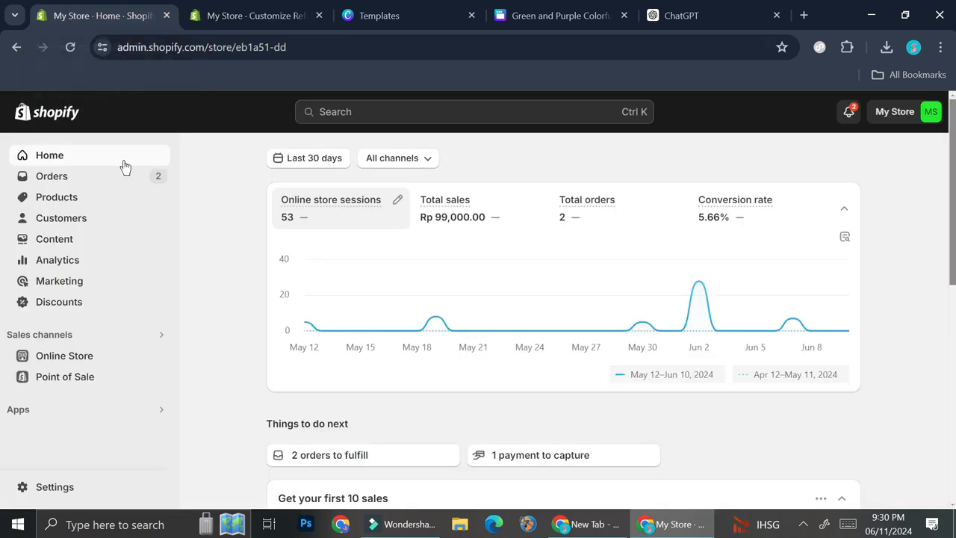
pyautogui.click(71, 197)
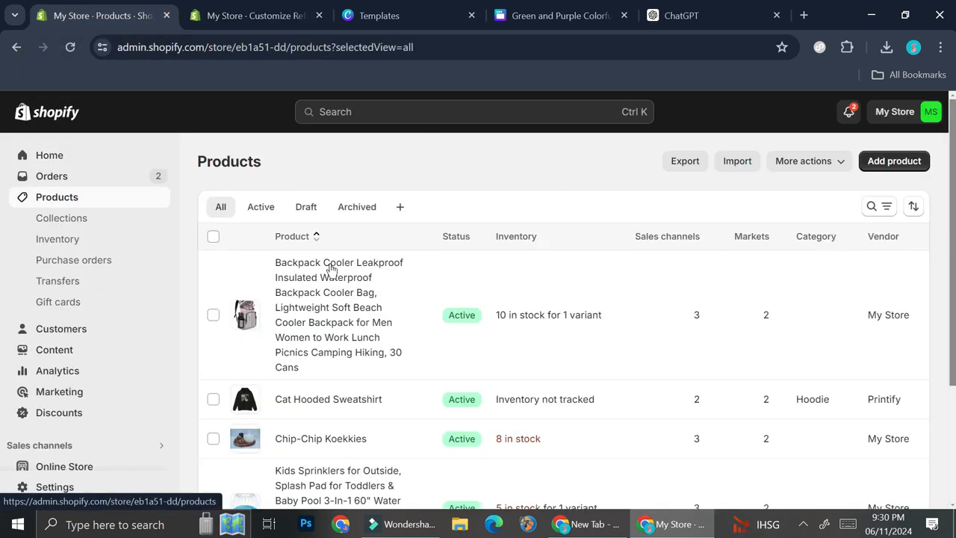
pyautogui.scroll(-3, 448, 336)
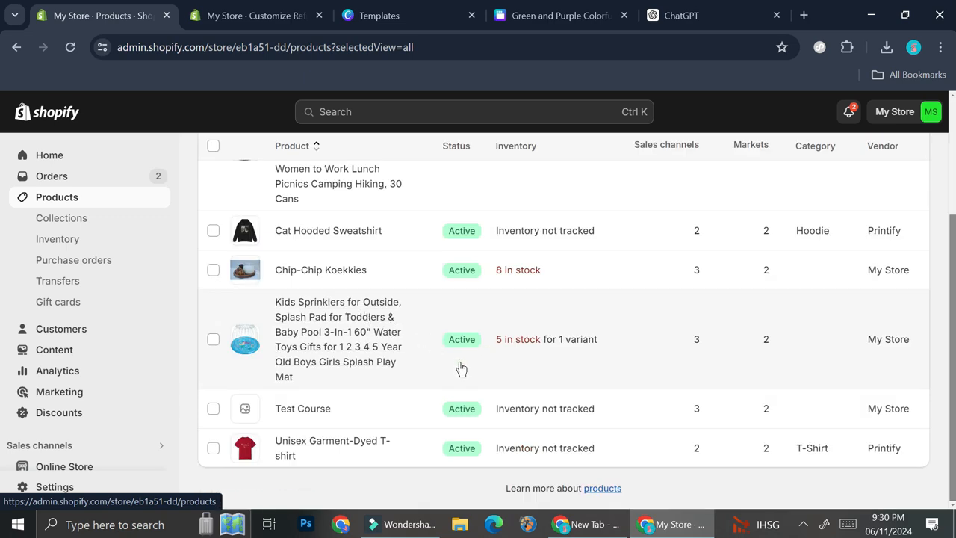
pyautogui.scroll(3, 461, 368)
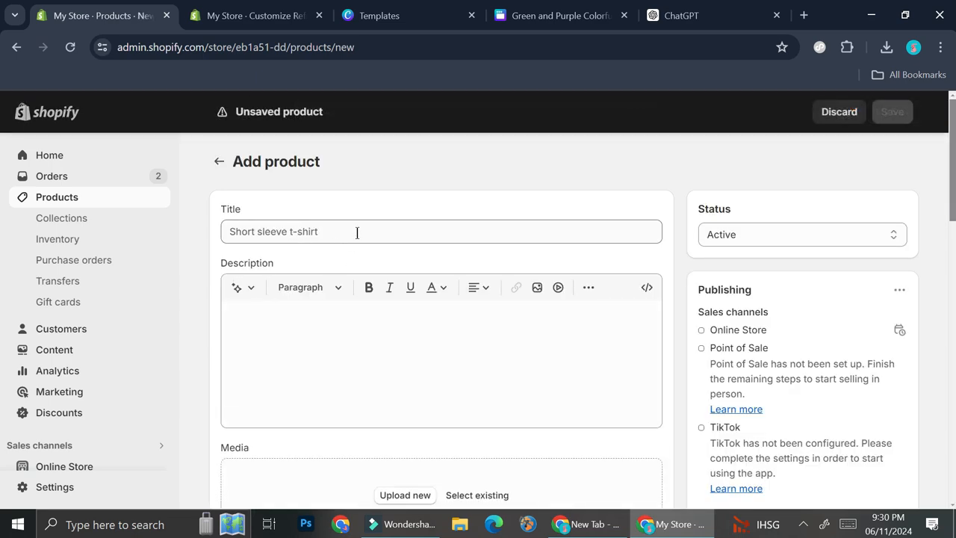
# - Add a new product titled "Cat Food", look over its media, pricing, inventory and shipping fields, and save it
pyautogui.click(357, 233)
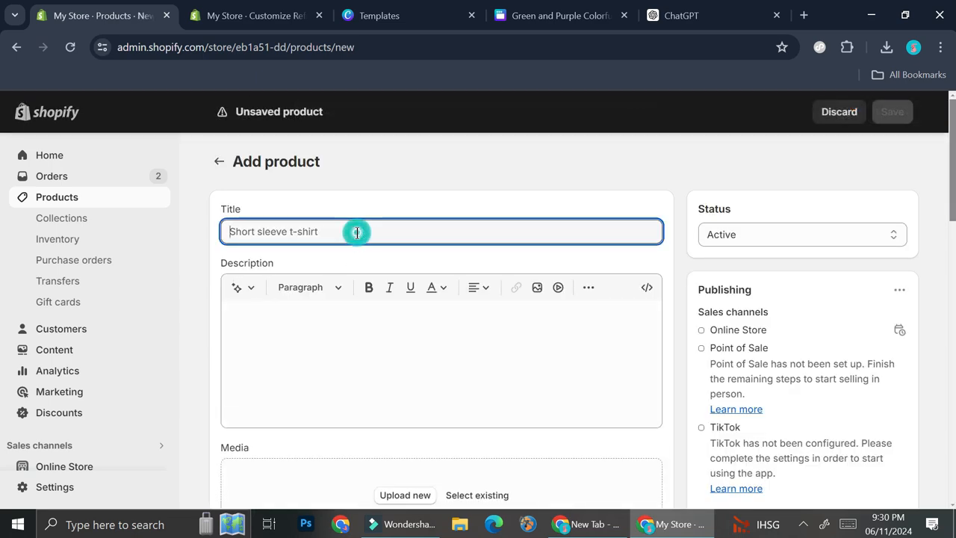
pyautogui.write('Cat')
pyautogui.scroll(-2, 374, 232)
pyautogui.write('Food')
pyautogui.scroll(-2, 375, 299)
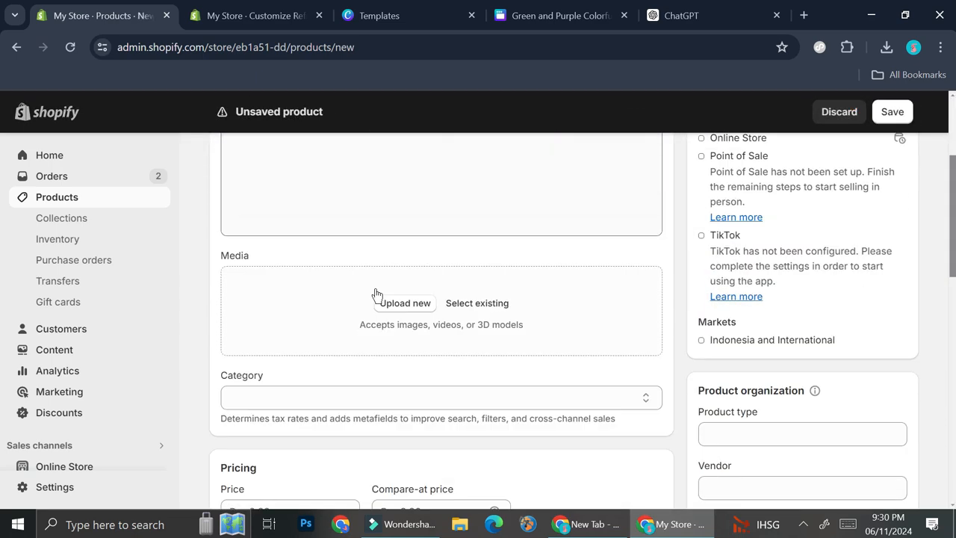
pyautogui.scroll(-3, 416, 282)
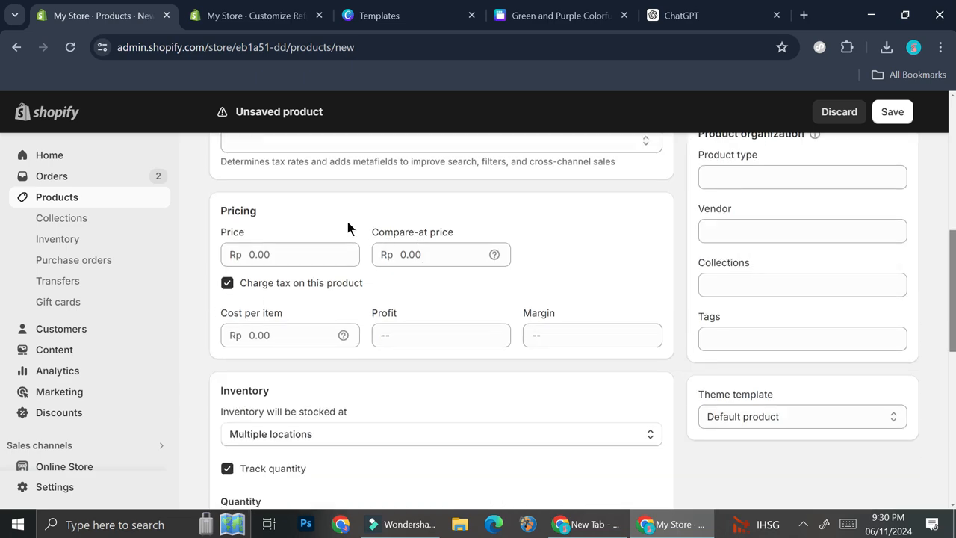
pyautogui.scroll(-6, 387, 295)
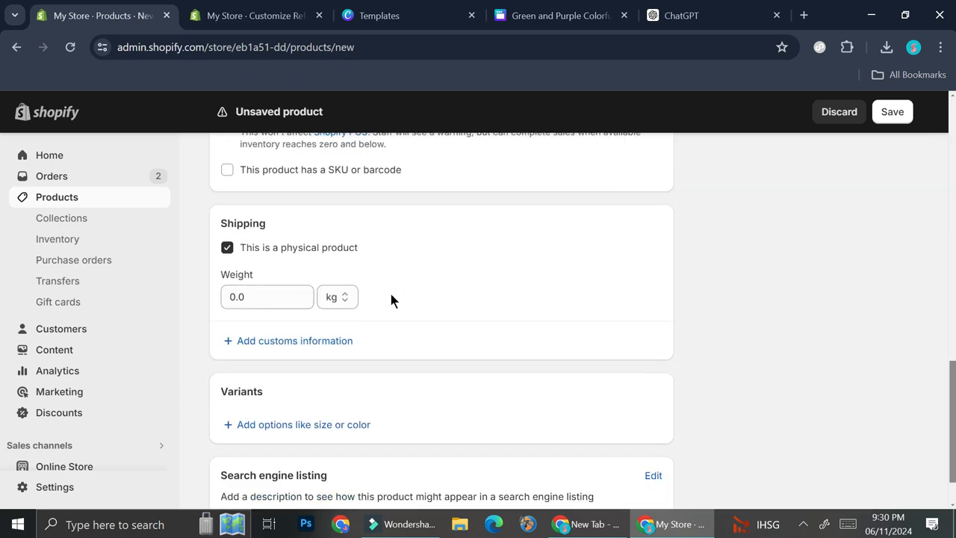
pyautogui.scroll(-1, 389, 292)
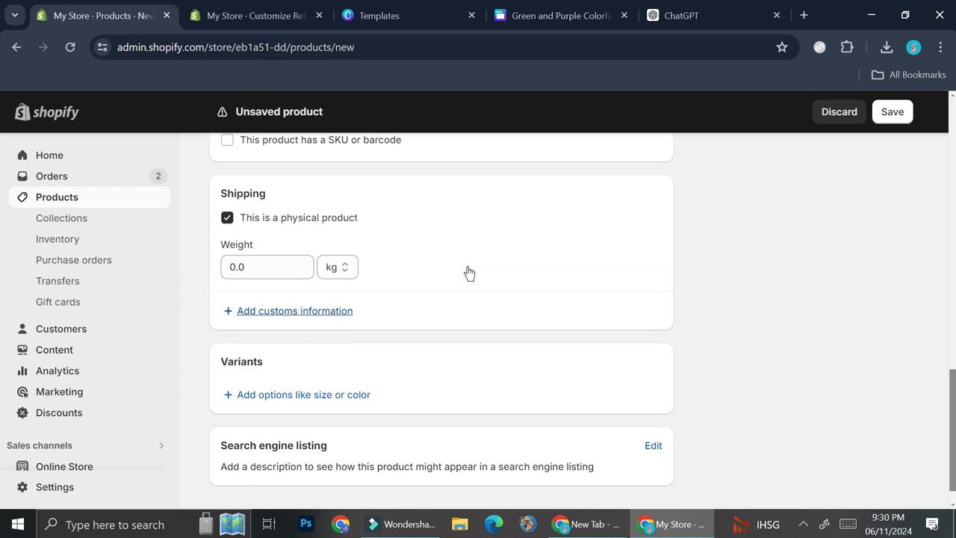
pyautogui.scroll(3, 469, 273)
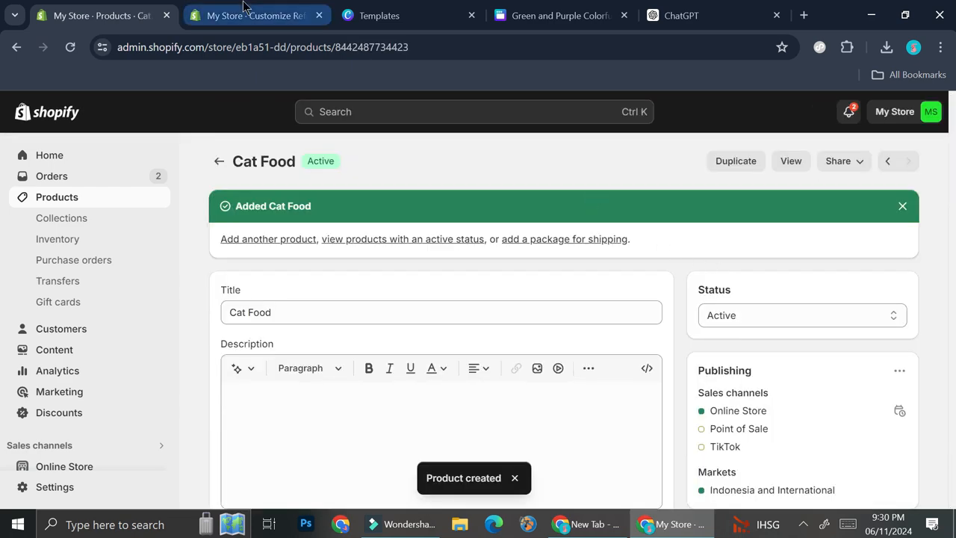
# - Return to the theme editor and add an Image banner section to the home page template
pyautogui.click(244, 9)
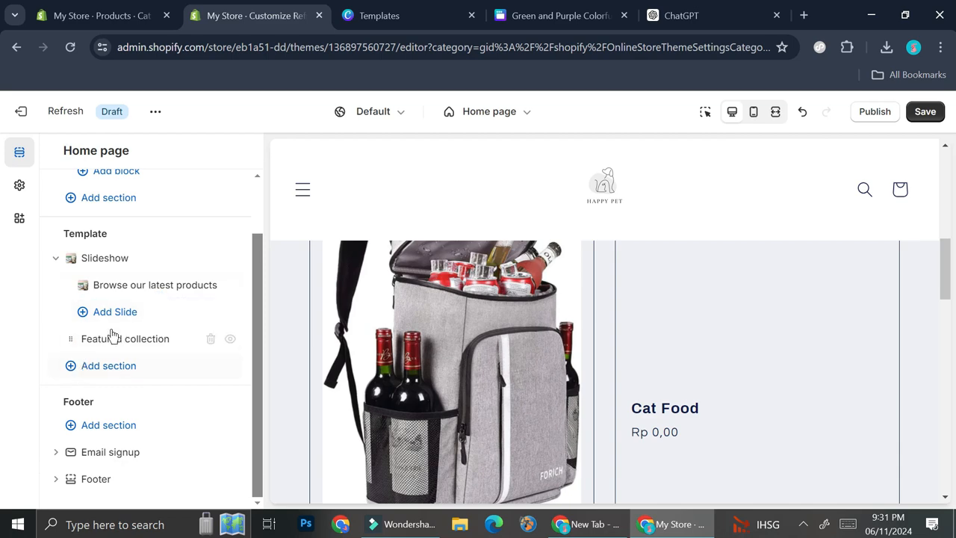
pyautogui.click(94, 365)
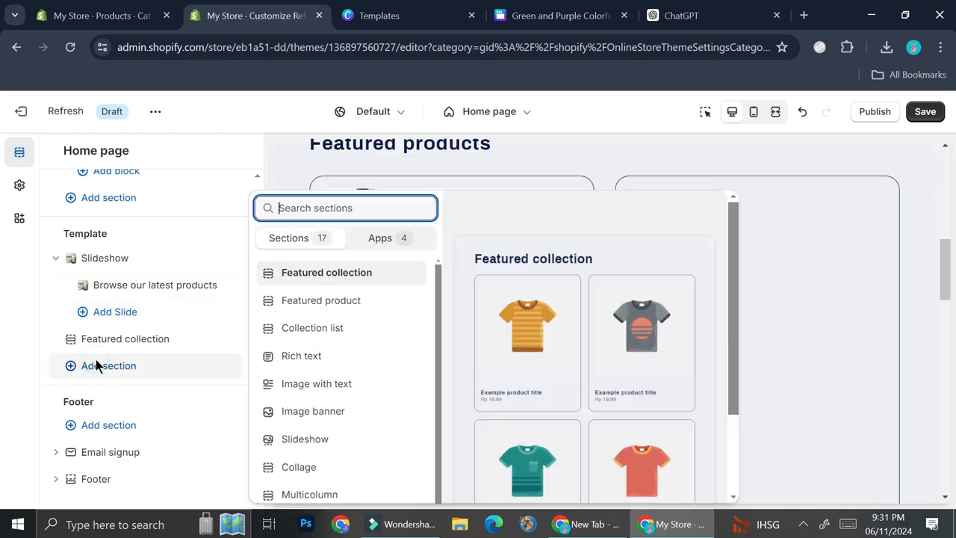
pyautogui.click(349, 409)
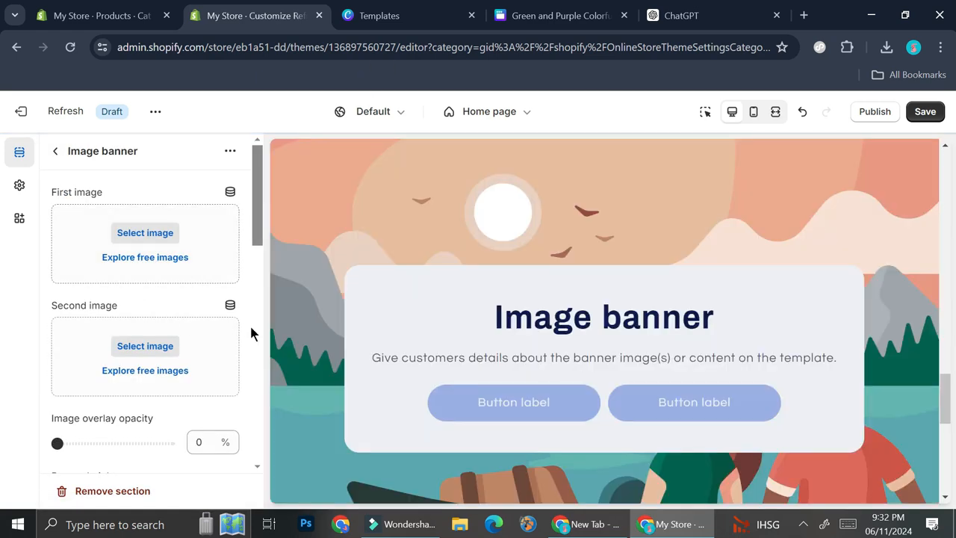
# - Set the Who_We_Are image as the first image of the Image banner
pyautogui.click(169, 233)
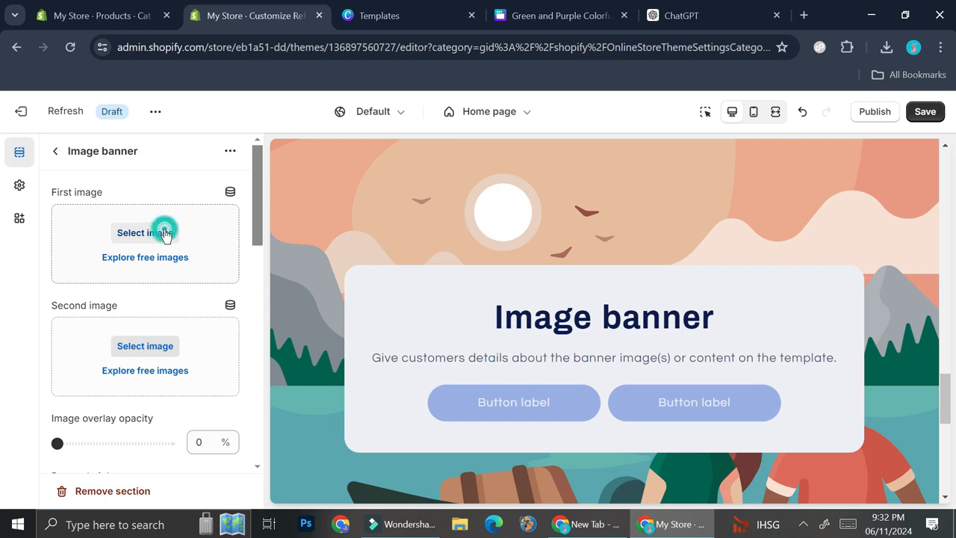
pyautogui.click(150, 364)
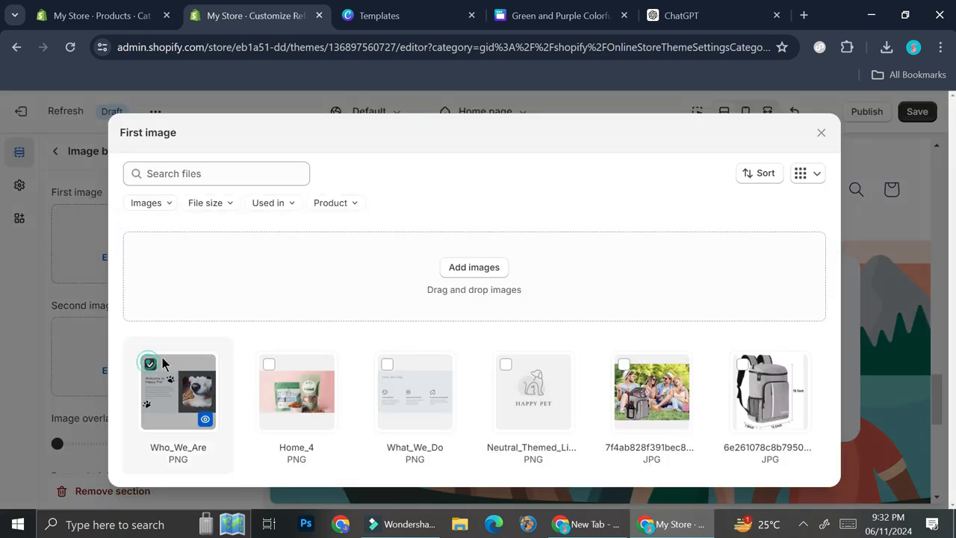
pyautogui.scroll(-2, 180, 292)
pyautogui.click(812, 458)
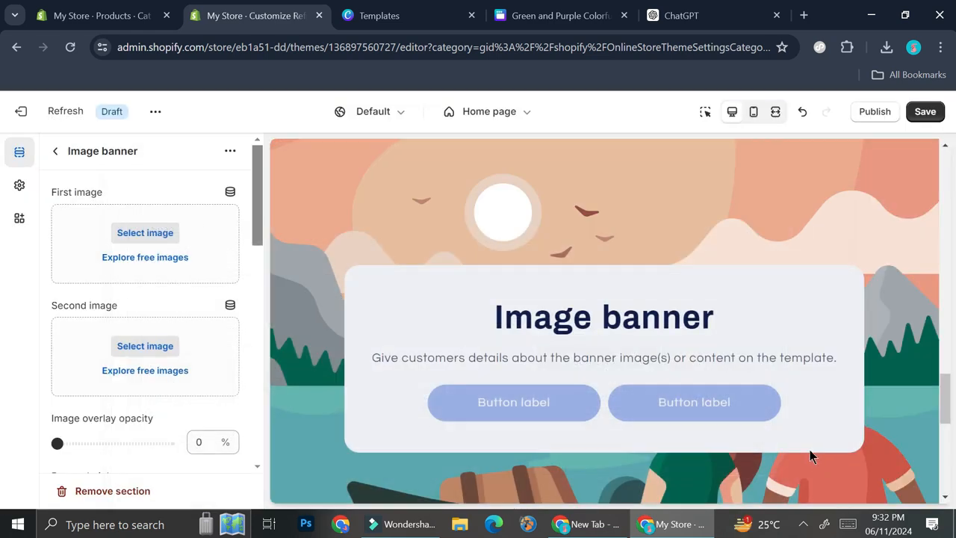
# - Set the Image banner's height to "Adapt to first image"
pyautogui.scroll(-3, 114, 322)
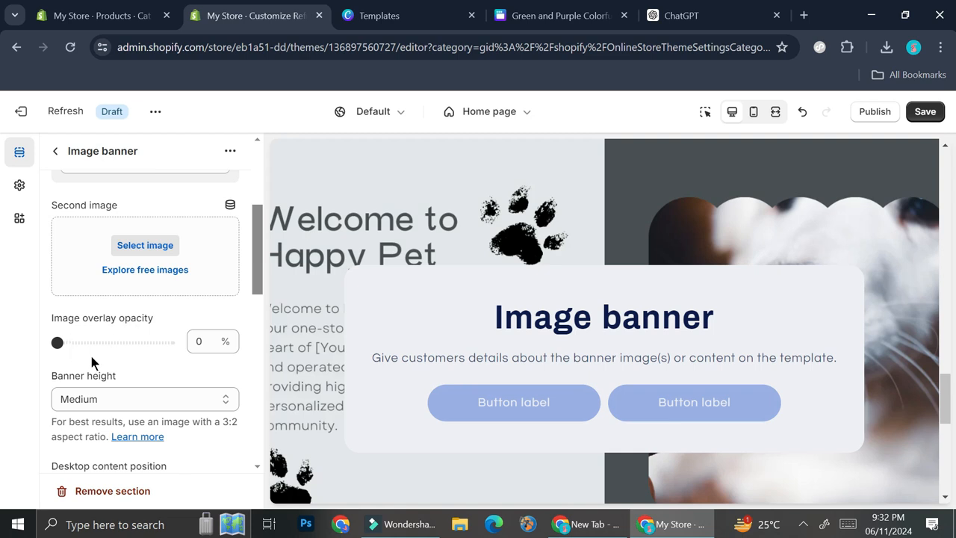
pyautogui.scroll(-1, 91, 356)
pyautogui.click(124, 323)
pyautogui.click(119, 343)
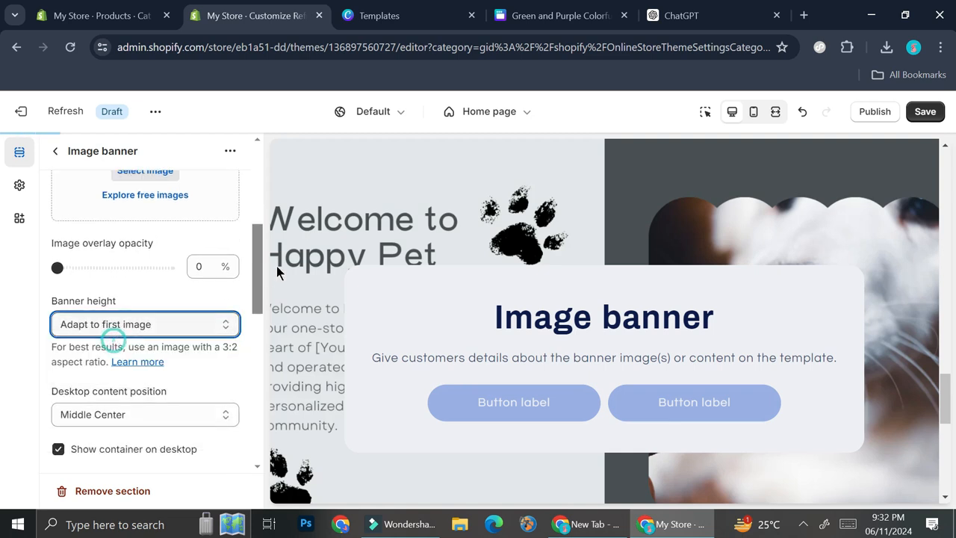
# - Remove the heading, text and Buttons blocks from the Image banner section
pyautogui.click(56, 153)
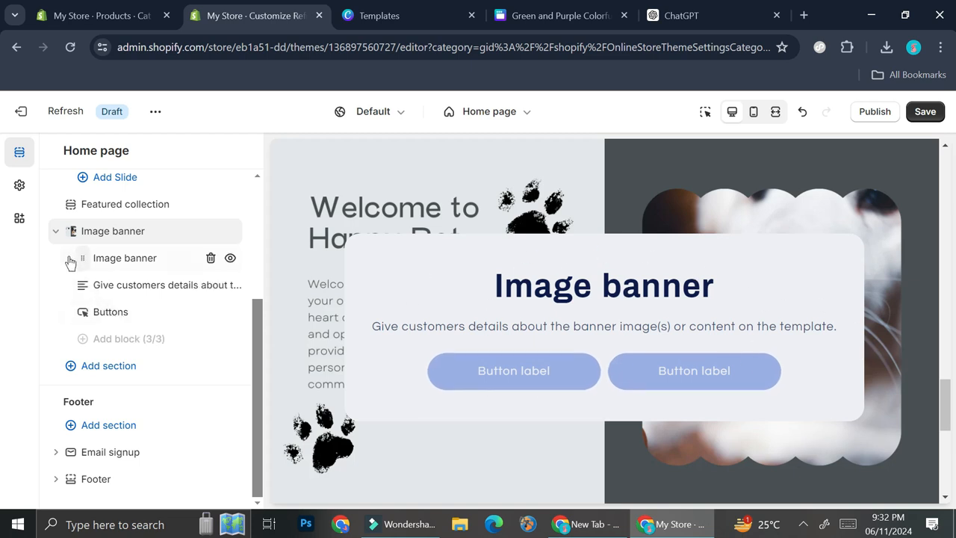
pyautogui.click(213, 259)
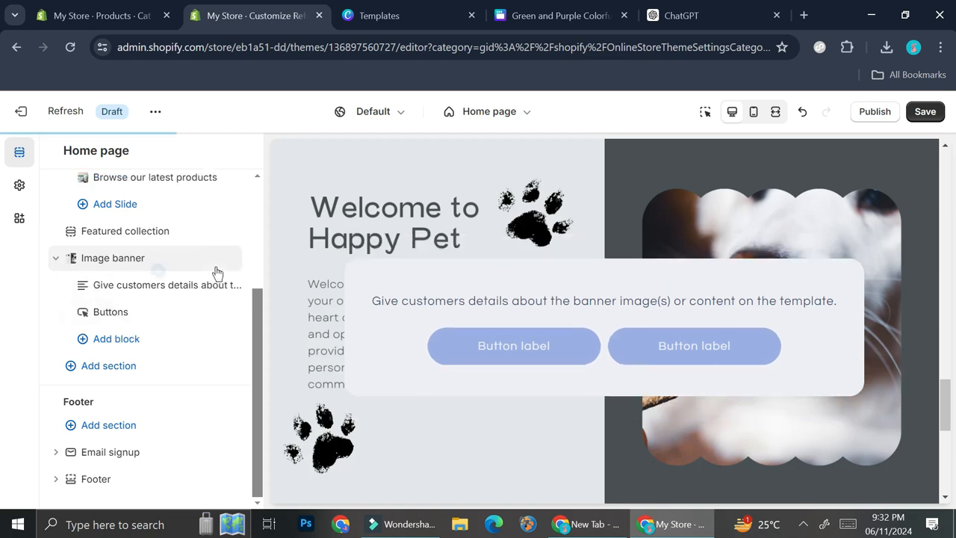
pyautogui.click(211, 285)
pyautogui.click(211, 312)
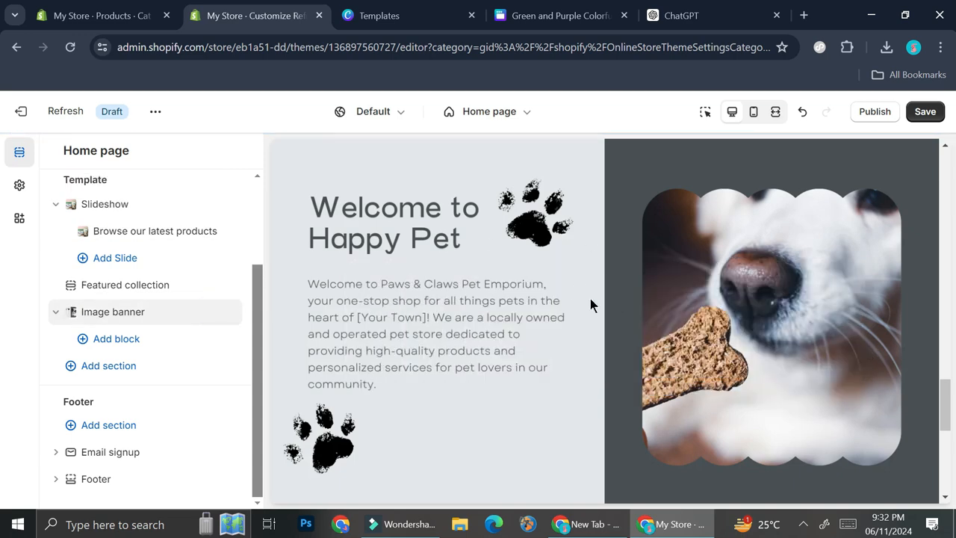
# - Move the Image banner section above the Featured collection and check the new order in the preview
pyautogui.scroll(1, 170, 333)
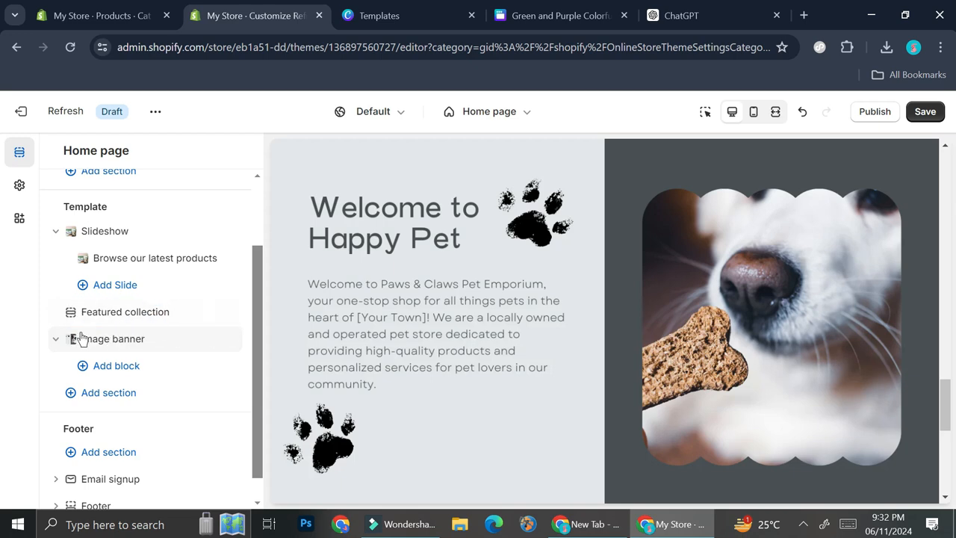
pyautogui.moveTo(69, 338); pyautogui.dragTo(68, 314)
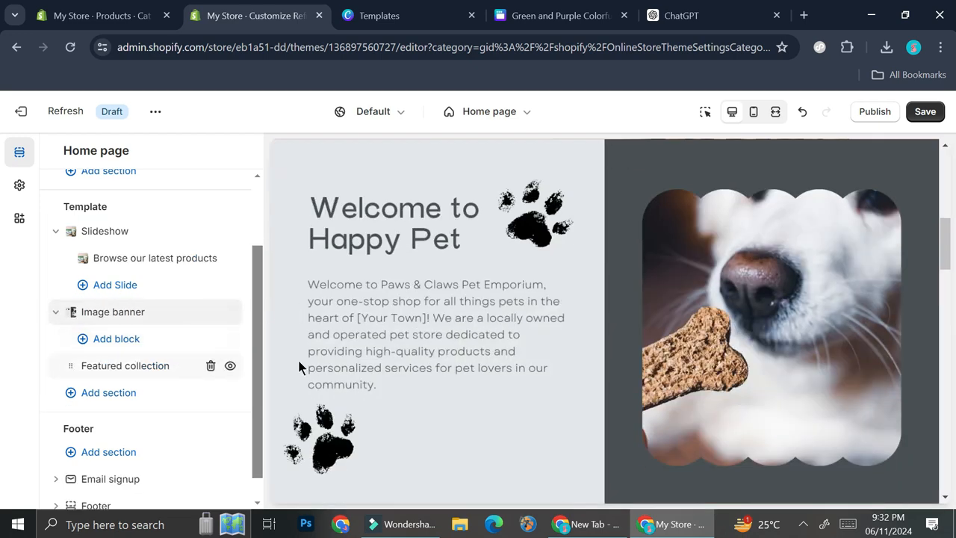
pyautogui.scroll(-8, 448, 359)
pyautogui.scroll(-5, 523, 355)
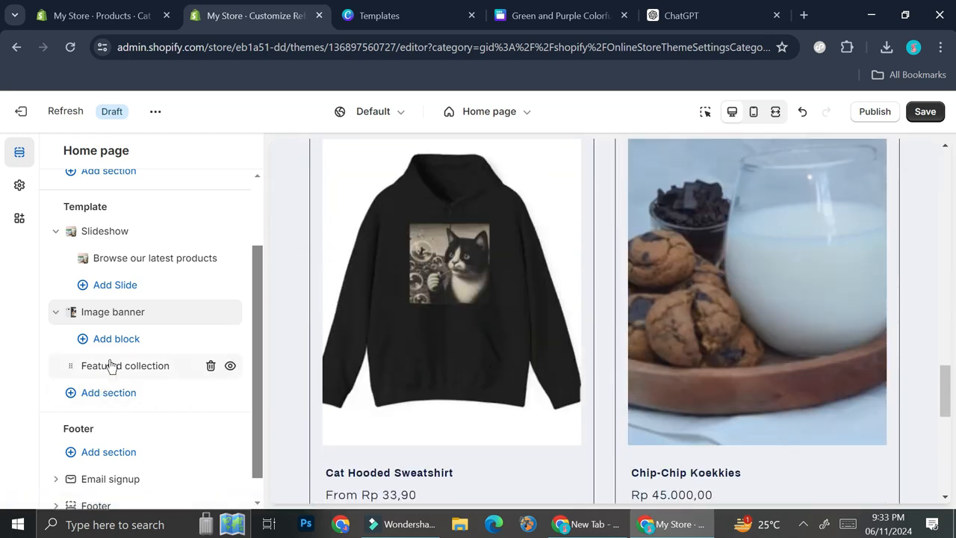
pyautogui.click(110, 393)
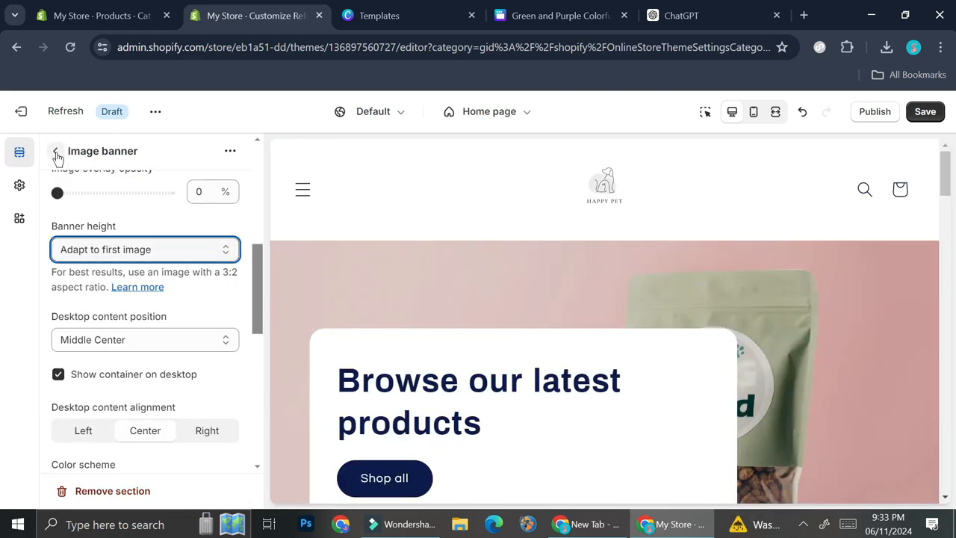
pyautogui.scroll(-2, 162, 234)
pyautogui.scroll(4, 161, 232)
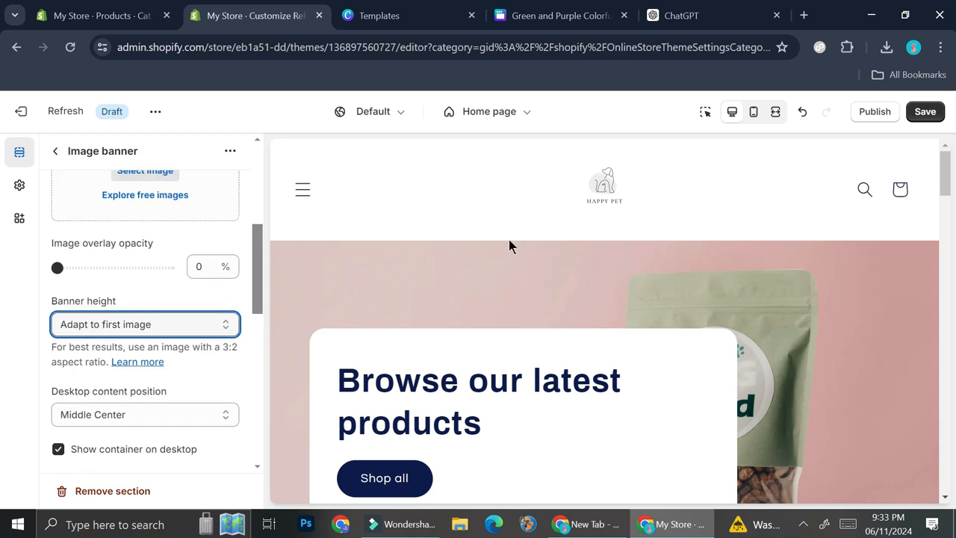
# - Save the theme changes and publish the Refresh theme to the online store
pyautogui.click(938, 118)
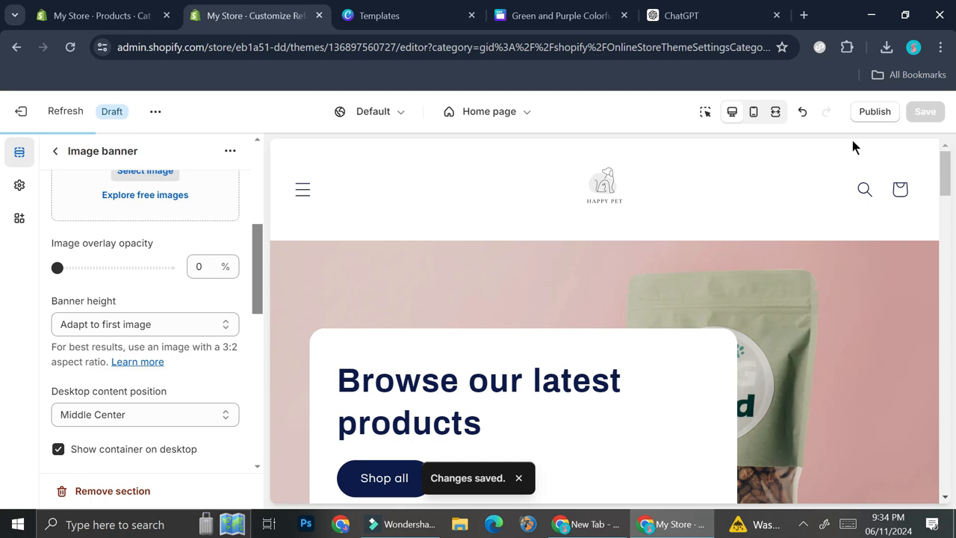
pyautogui.click(874, 112)
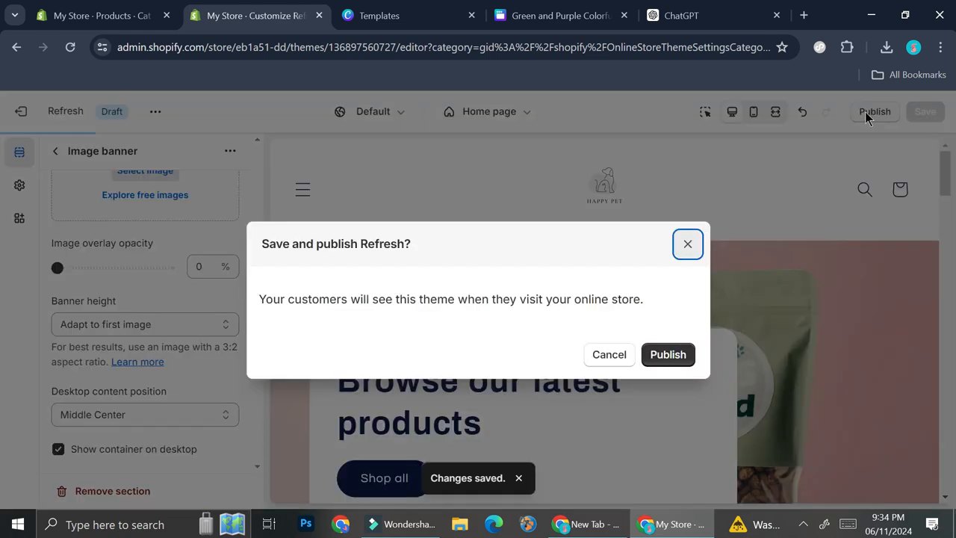
pyautogui.click(662, 357)
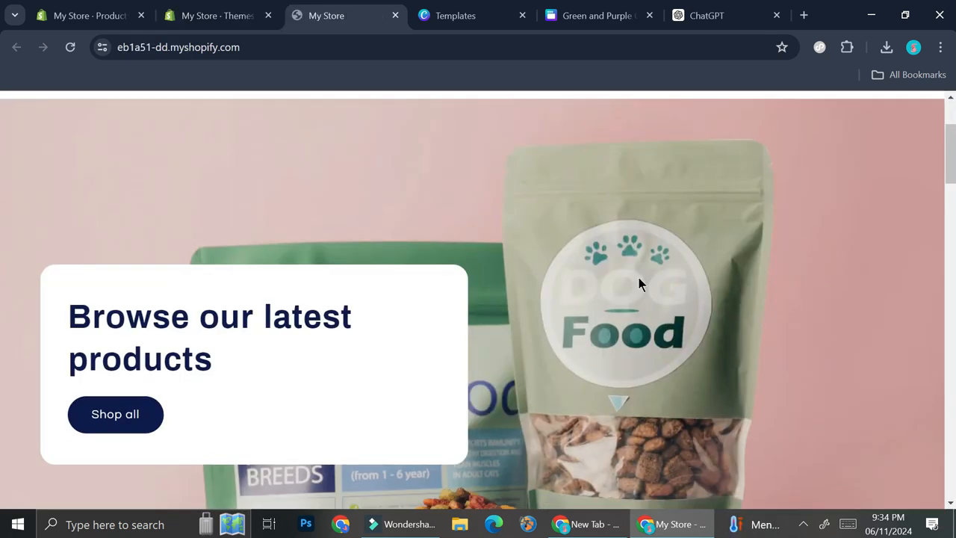
# - Review the live storefront's home page from the header and banners through Featured products and How We Help to the email signup
pyautogui.scroll(-4, 637, 274)
pyautogui.scroll(5, 638, 277)
pyautogui.scroll(-5, 639, 278)
pyautogui.scroll(5, 638, 276)
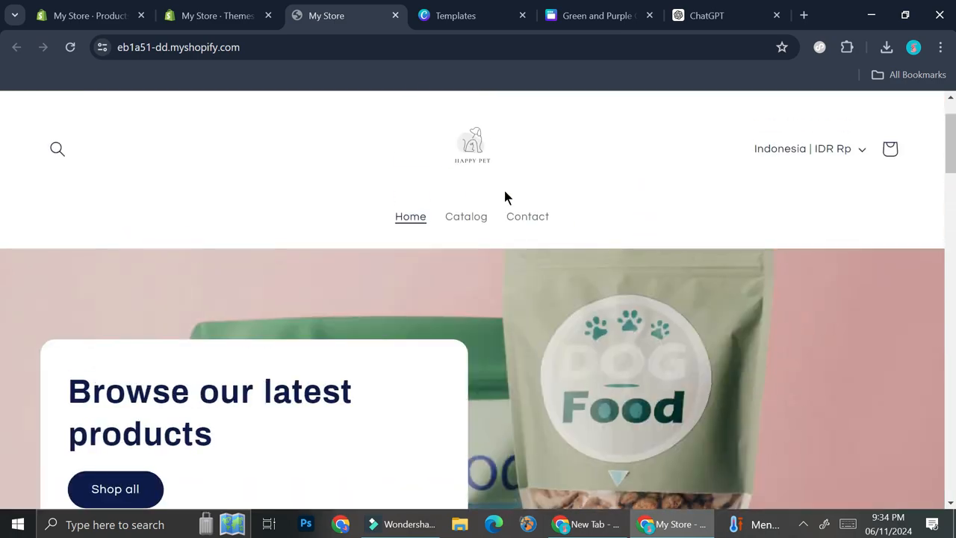
pyautogui.scroll(-7, 535, 316)
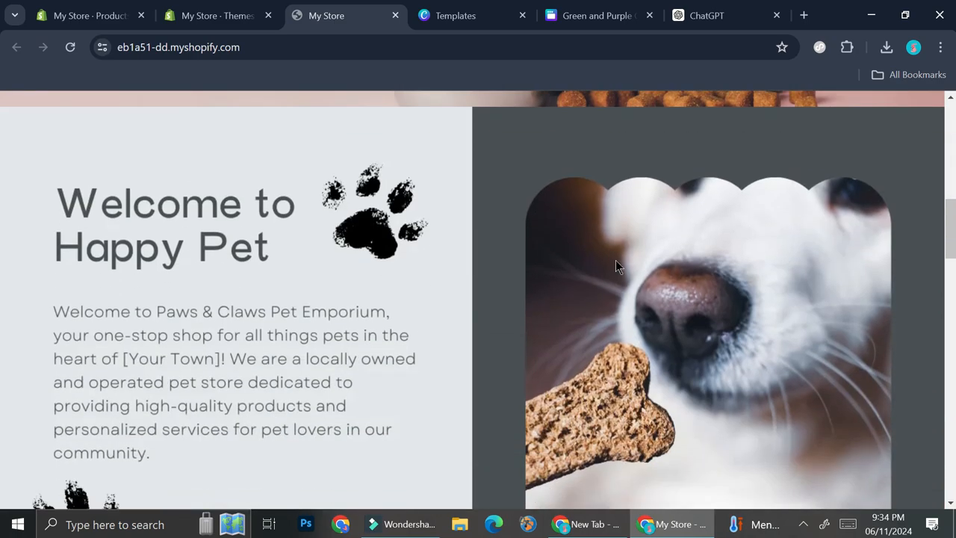
pyautogui.scroll(-3, 672, 246)
pyautogui.scroll(-5, 730, 226)
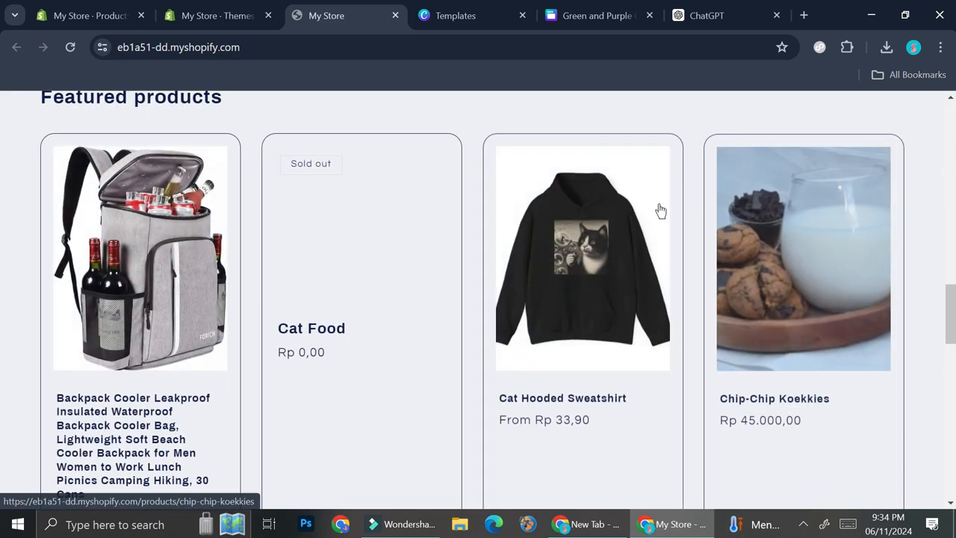
pyautogui.scroll(-3, 717, 239)
pyautogui.scroll(-10, 718, 239)
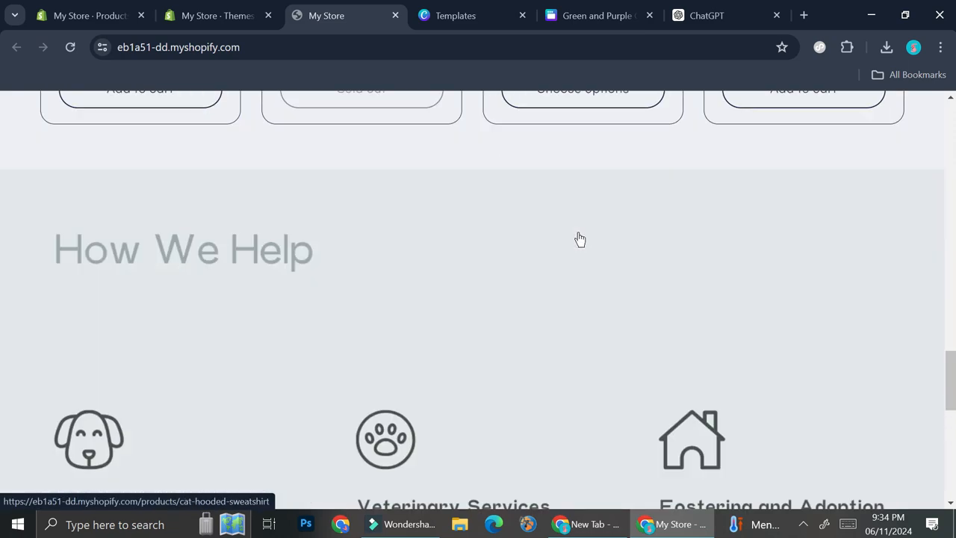
pyautogui.scroll(-2, 331, 301)
pyautogui.scroll(10, 331, 301)
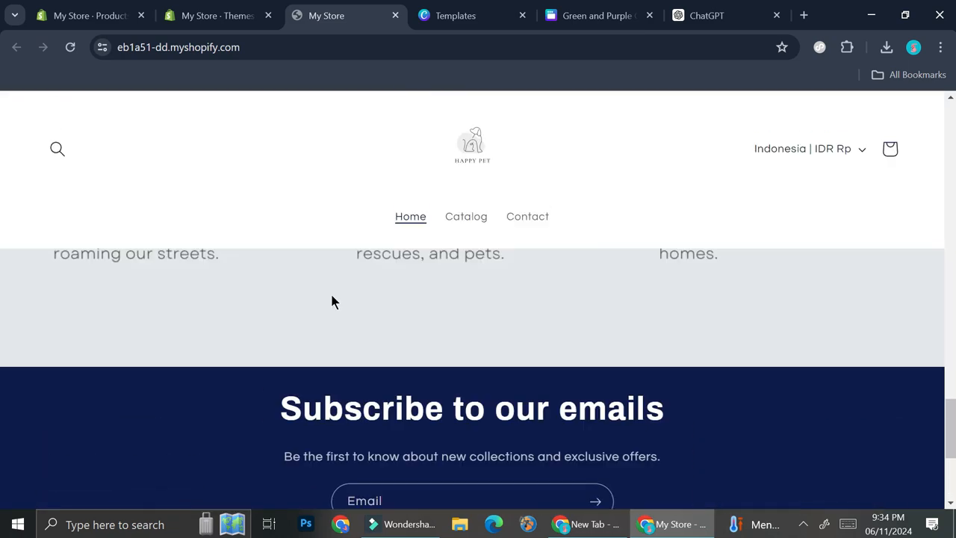
pyautogui.scroll(10, 331, 301)
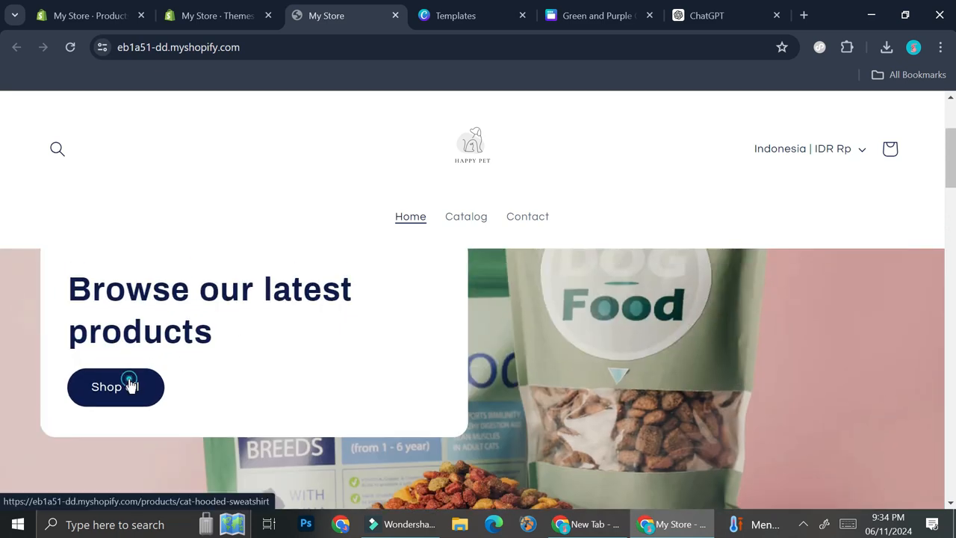
# - Follow the banner's Shop all link, look over the Cat Hooded Sweatshirt product page, and return to the home page
pyautogui.click(130, 385)
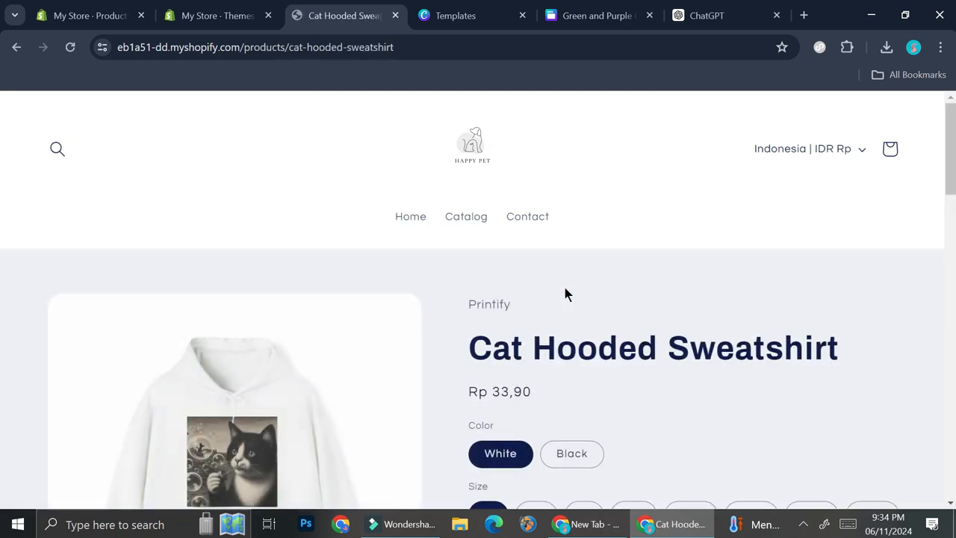
pyautogui.scroll(-3, 668, 331)
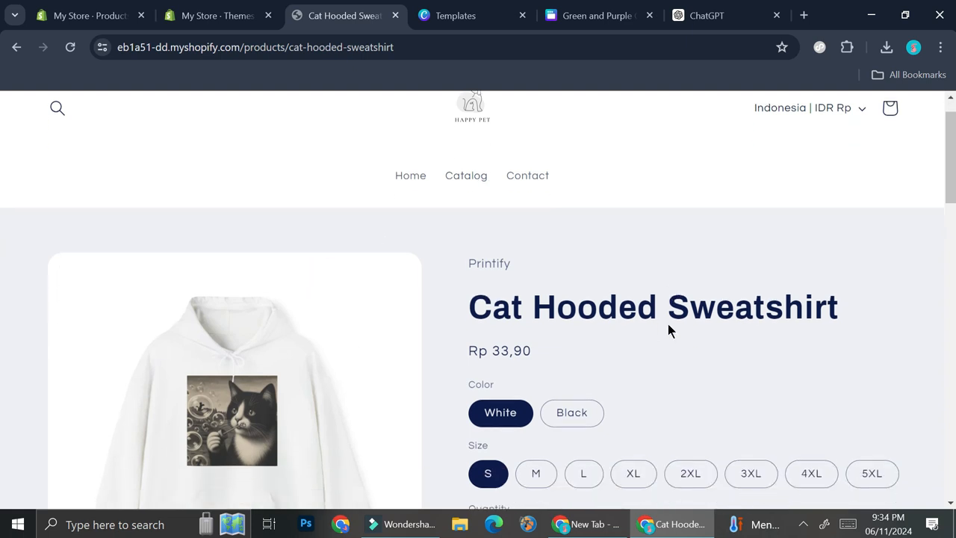
pyautogui.scroll(-3, 575, 280)
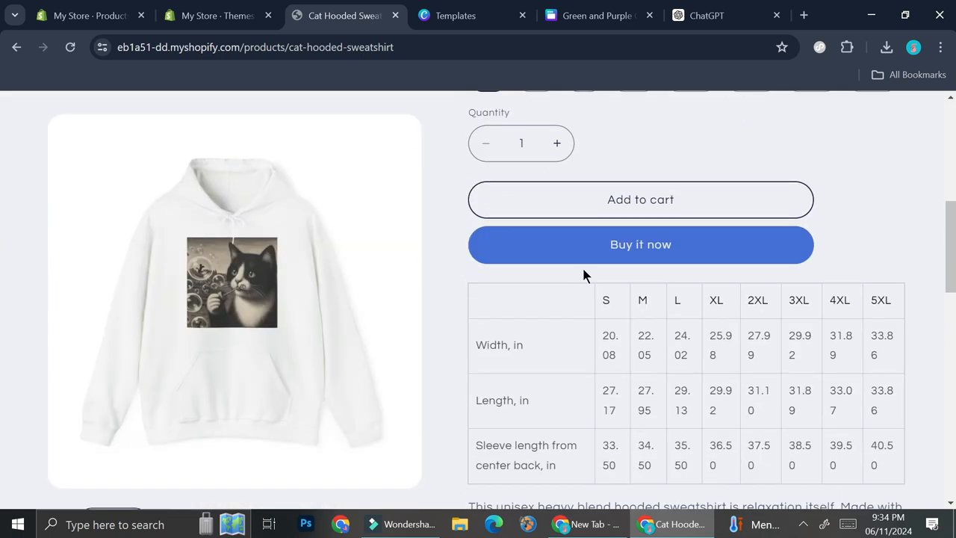
pyautogui.hotkey('alt', 'Left')
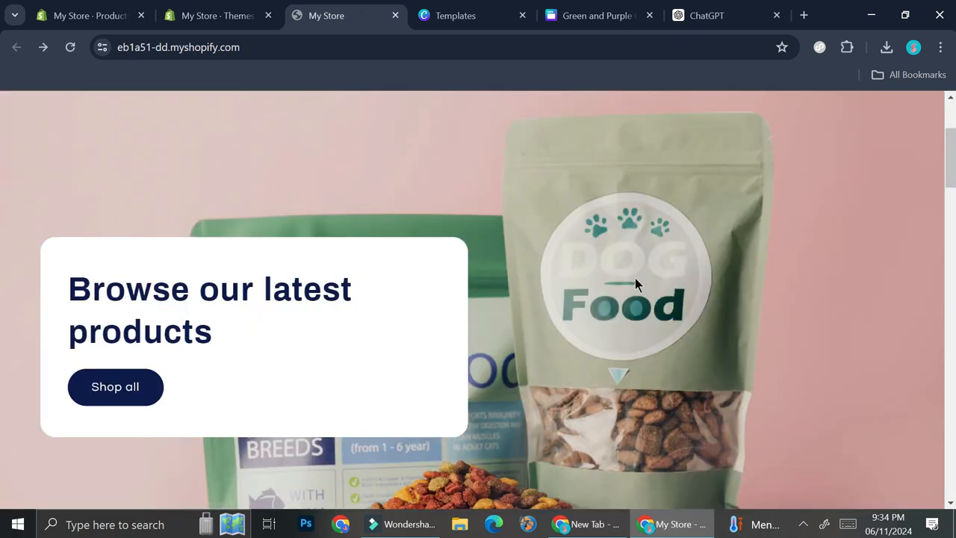